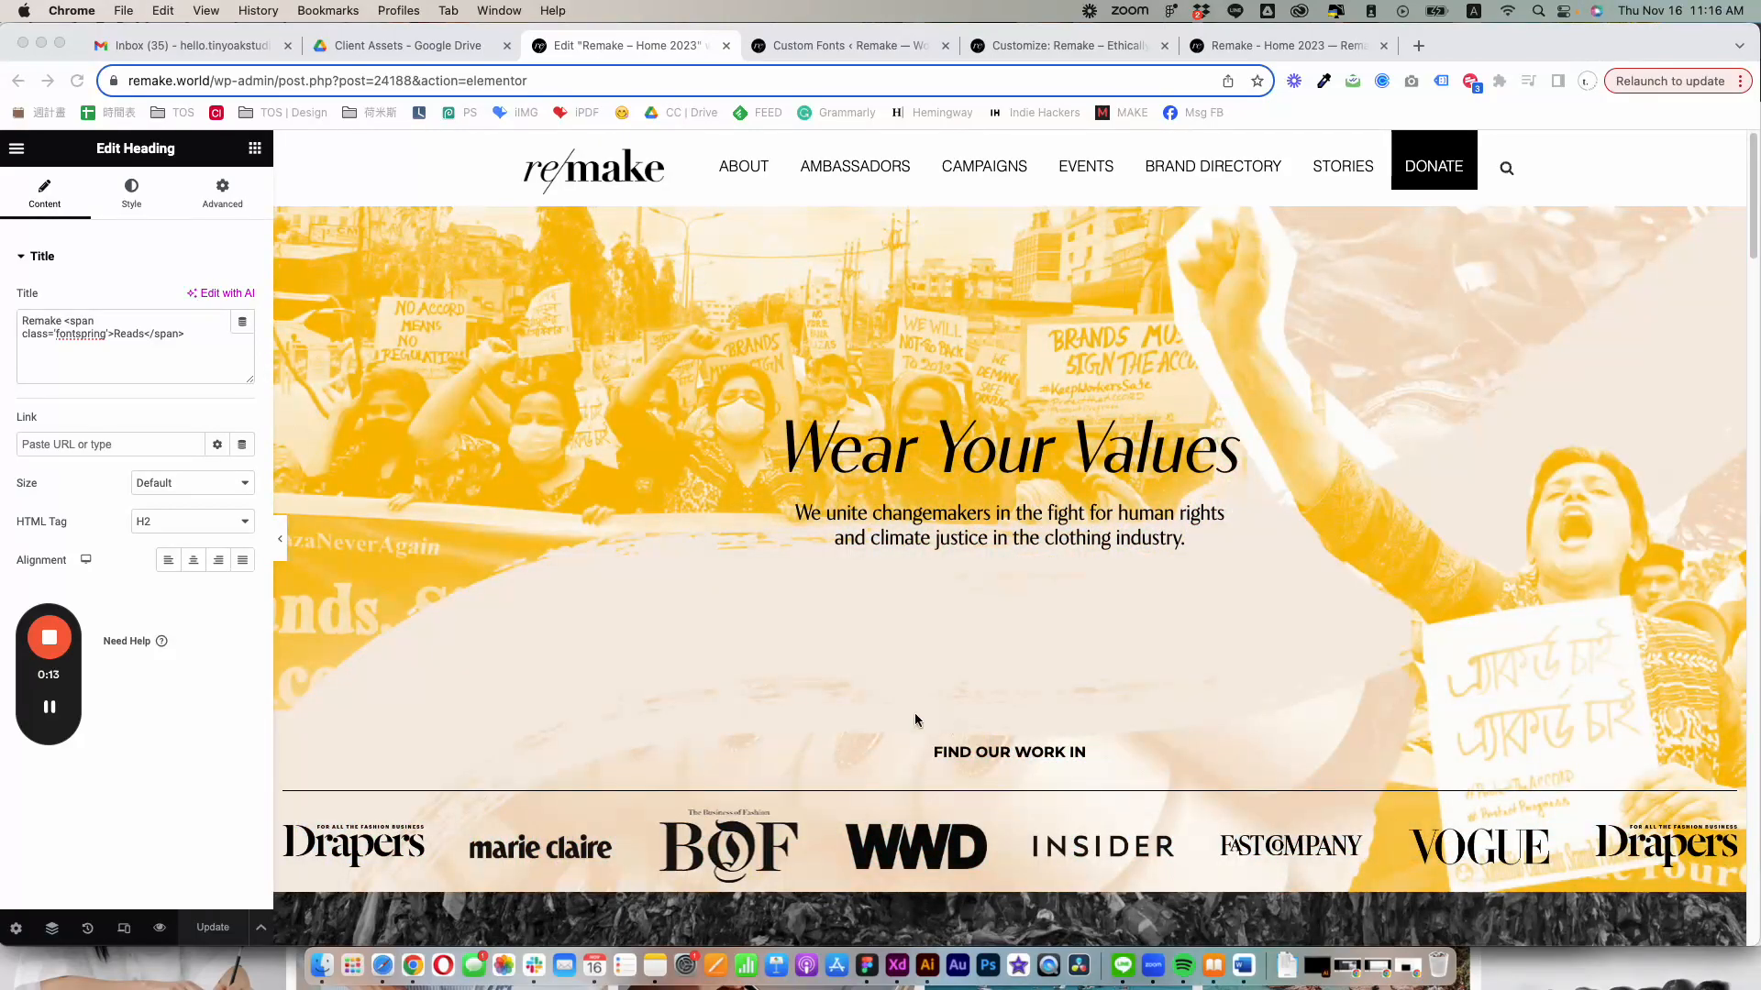
# Switch to Figma and view the hero section of the HOME Desktop mockup at 100%
pyautogui.scroll(-10, 915, 720)
pyautogui.scroll(10, 917, 724)
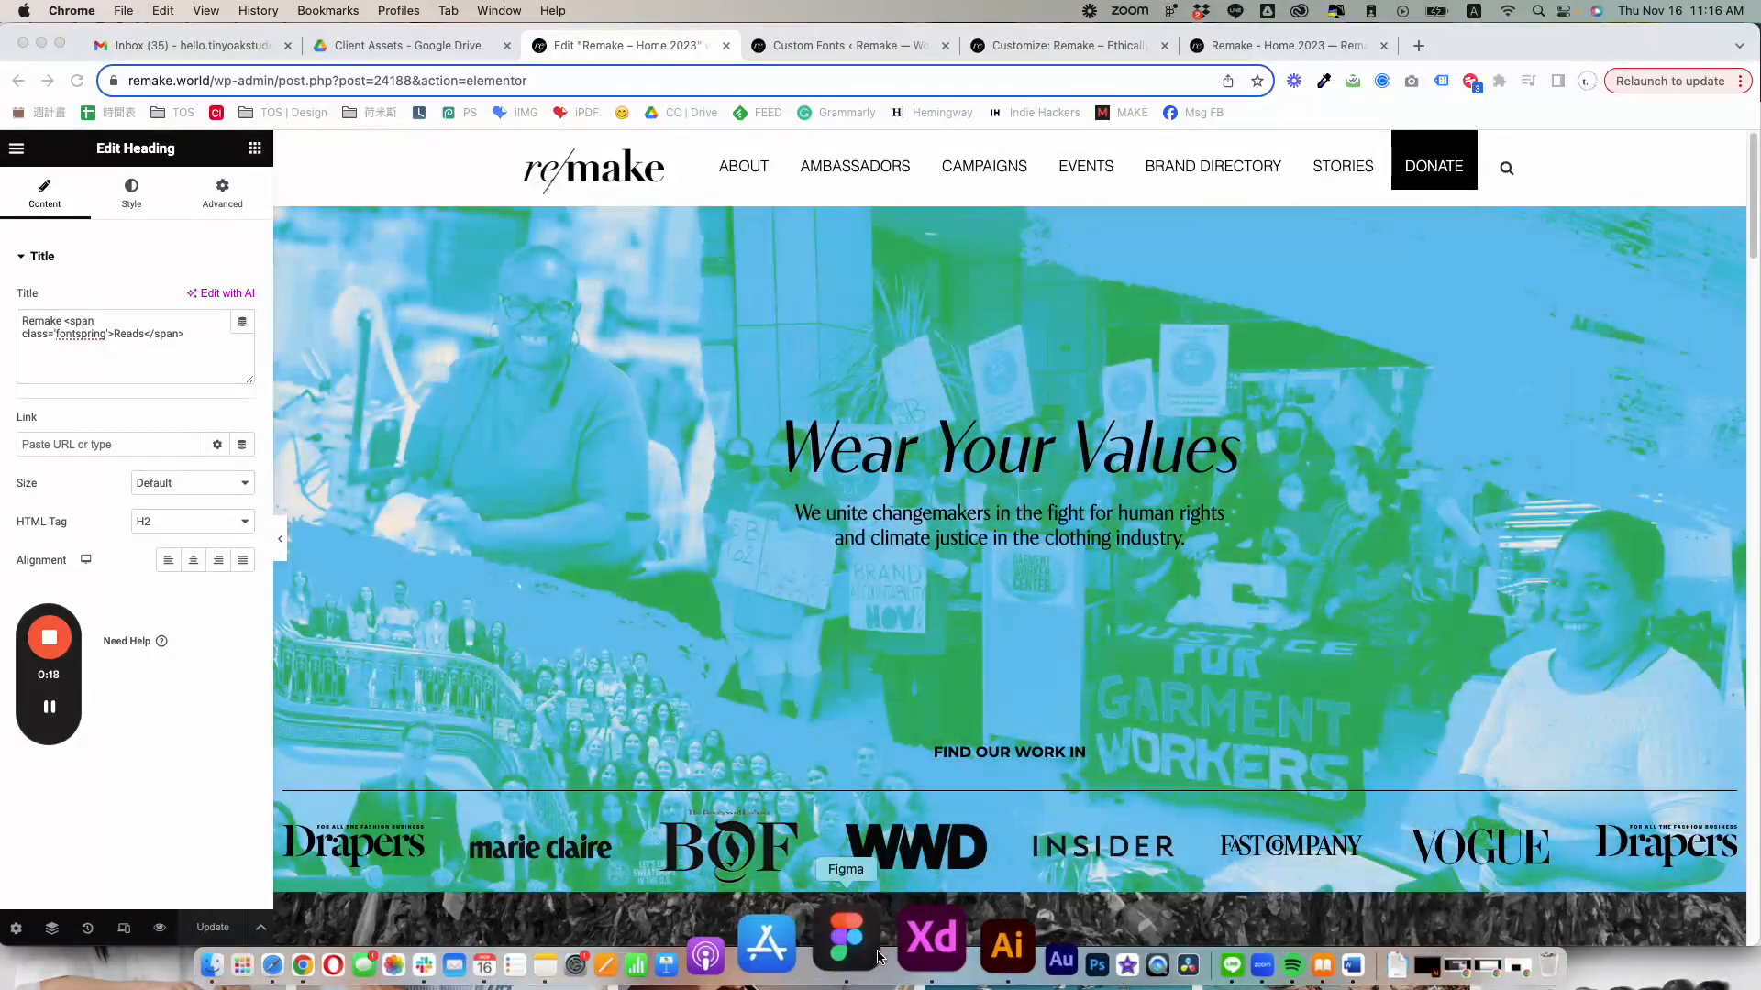
pyautogui.click(867, 966)
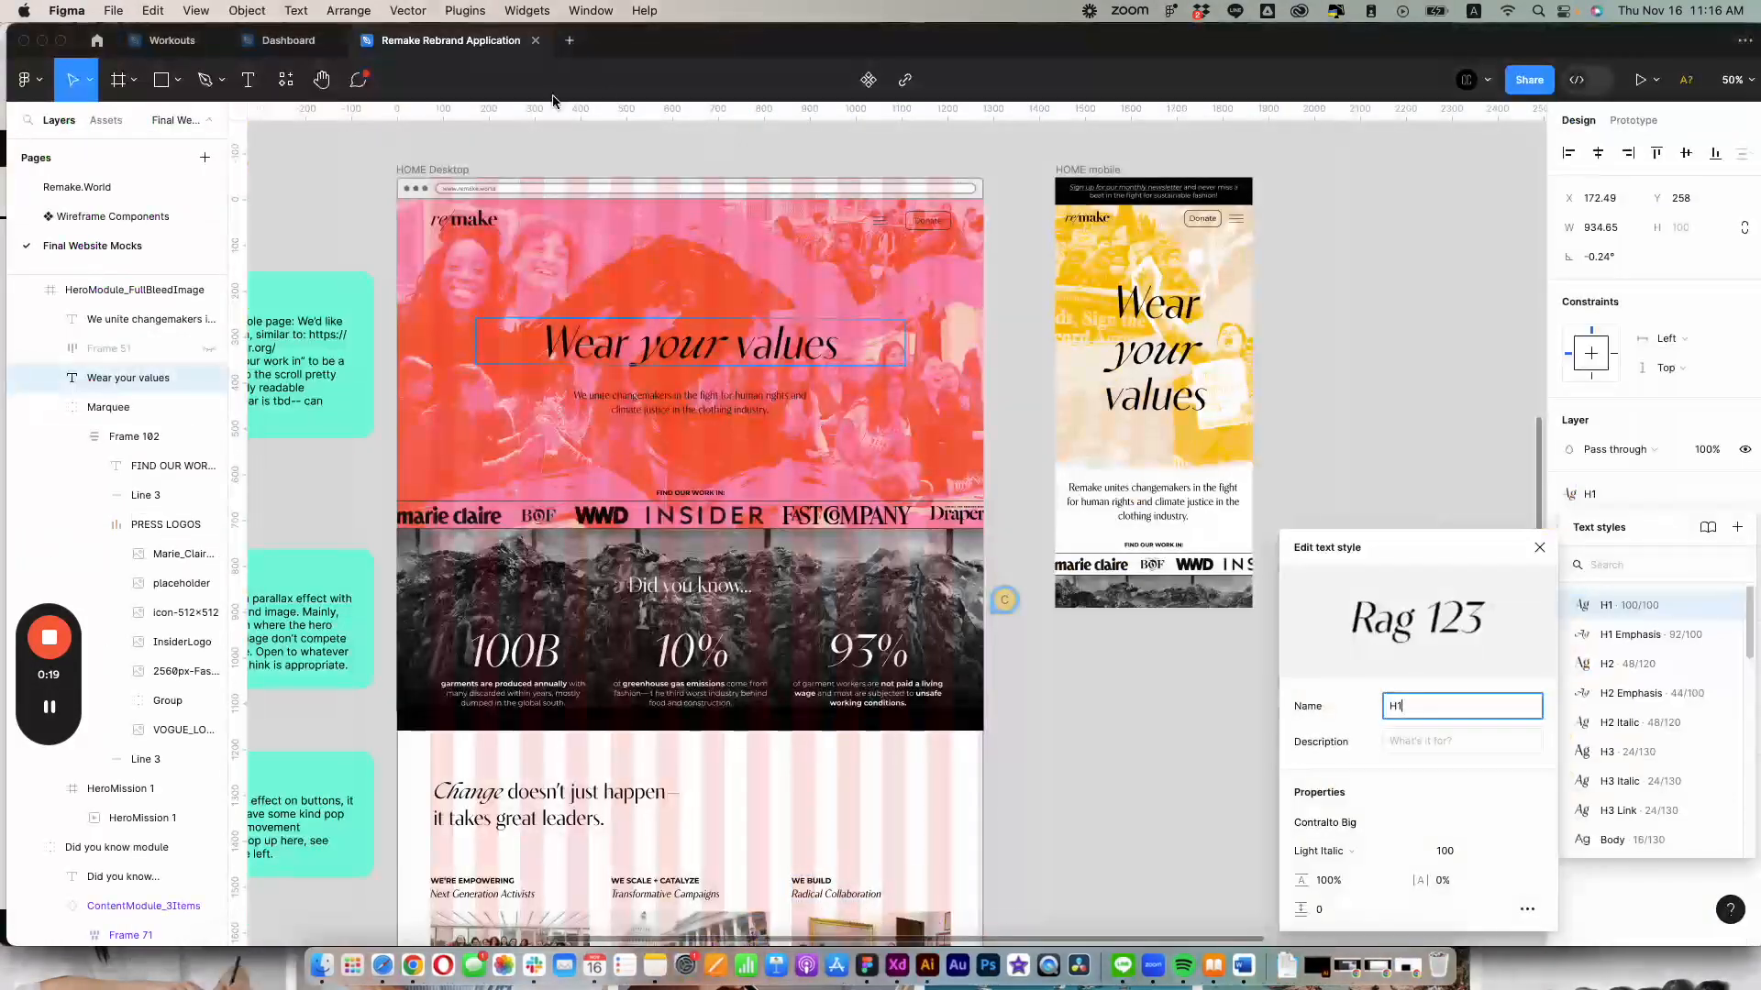
pyautogui.click(569, 341)
pyautogui.hotkey('shift', '0')
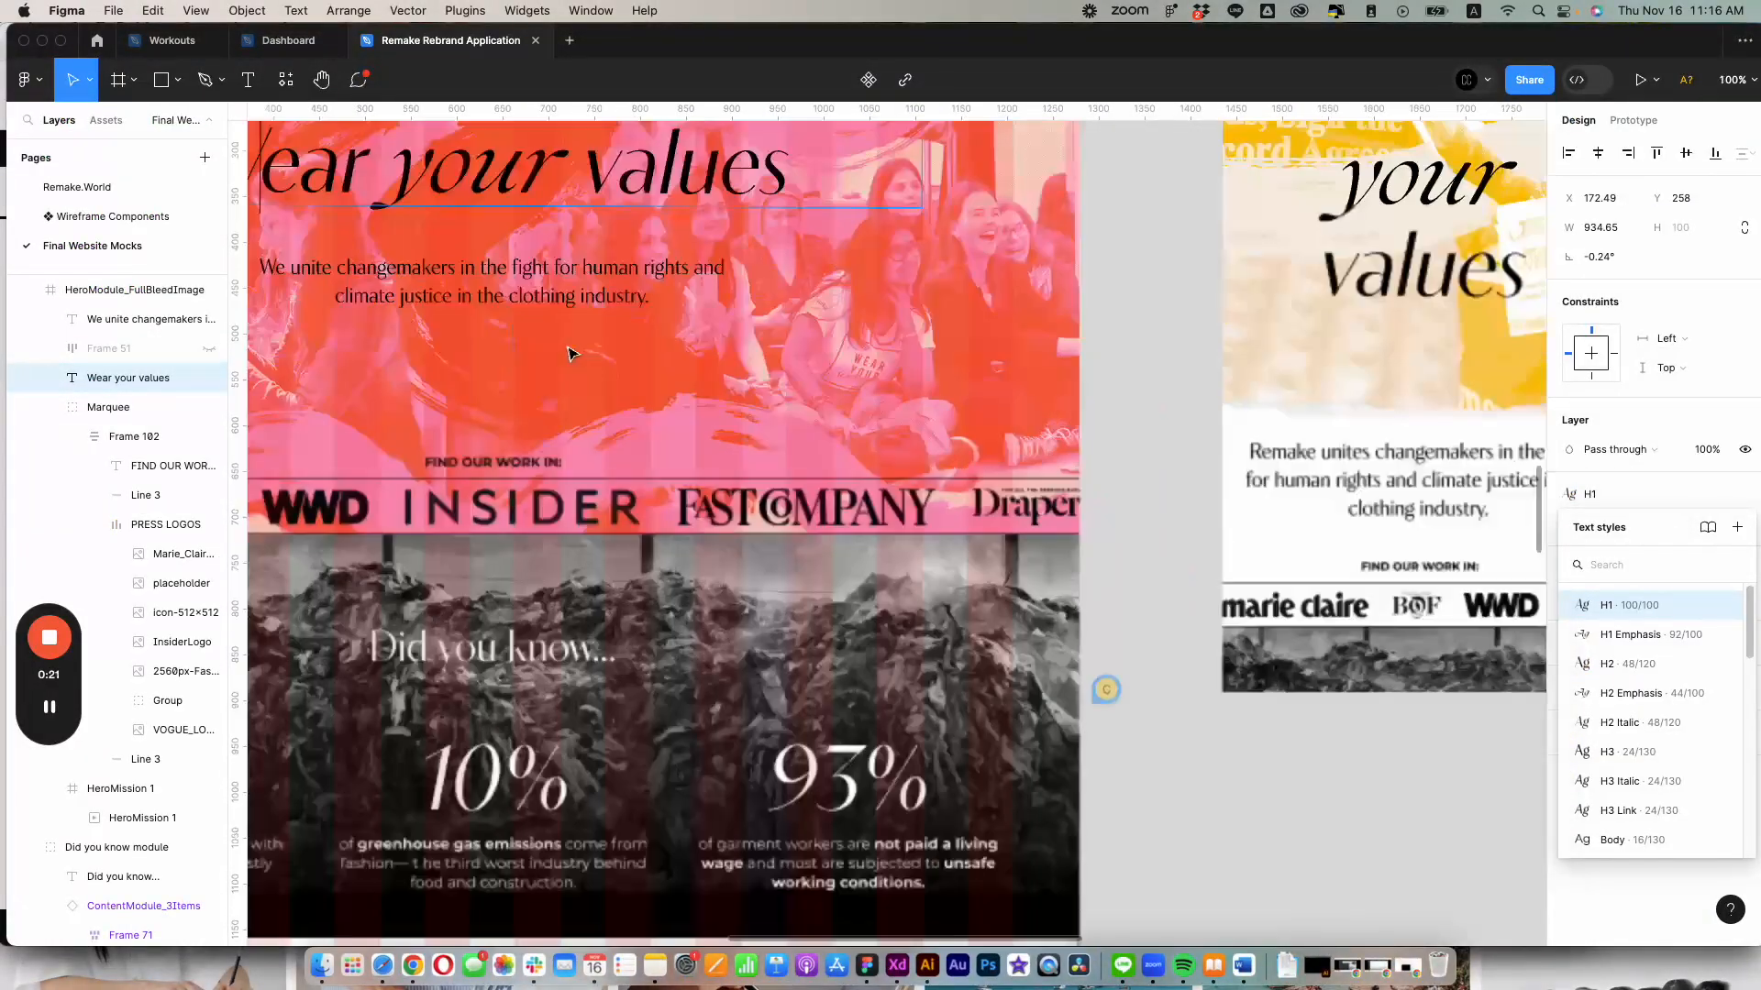
# Undo the accidental edits in the hero text and remove the stray space so the heading reads "Wear your values"
pyautogui.doubleClick(557, 266)
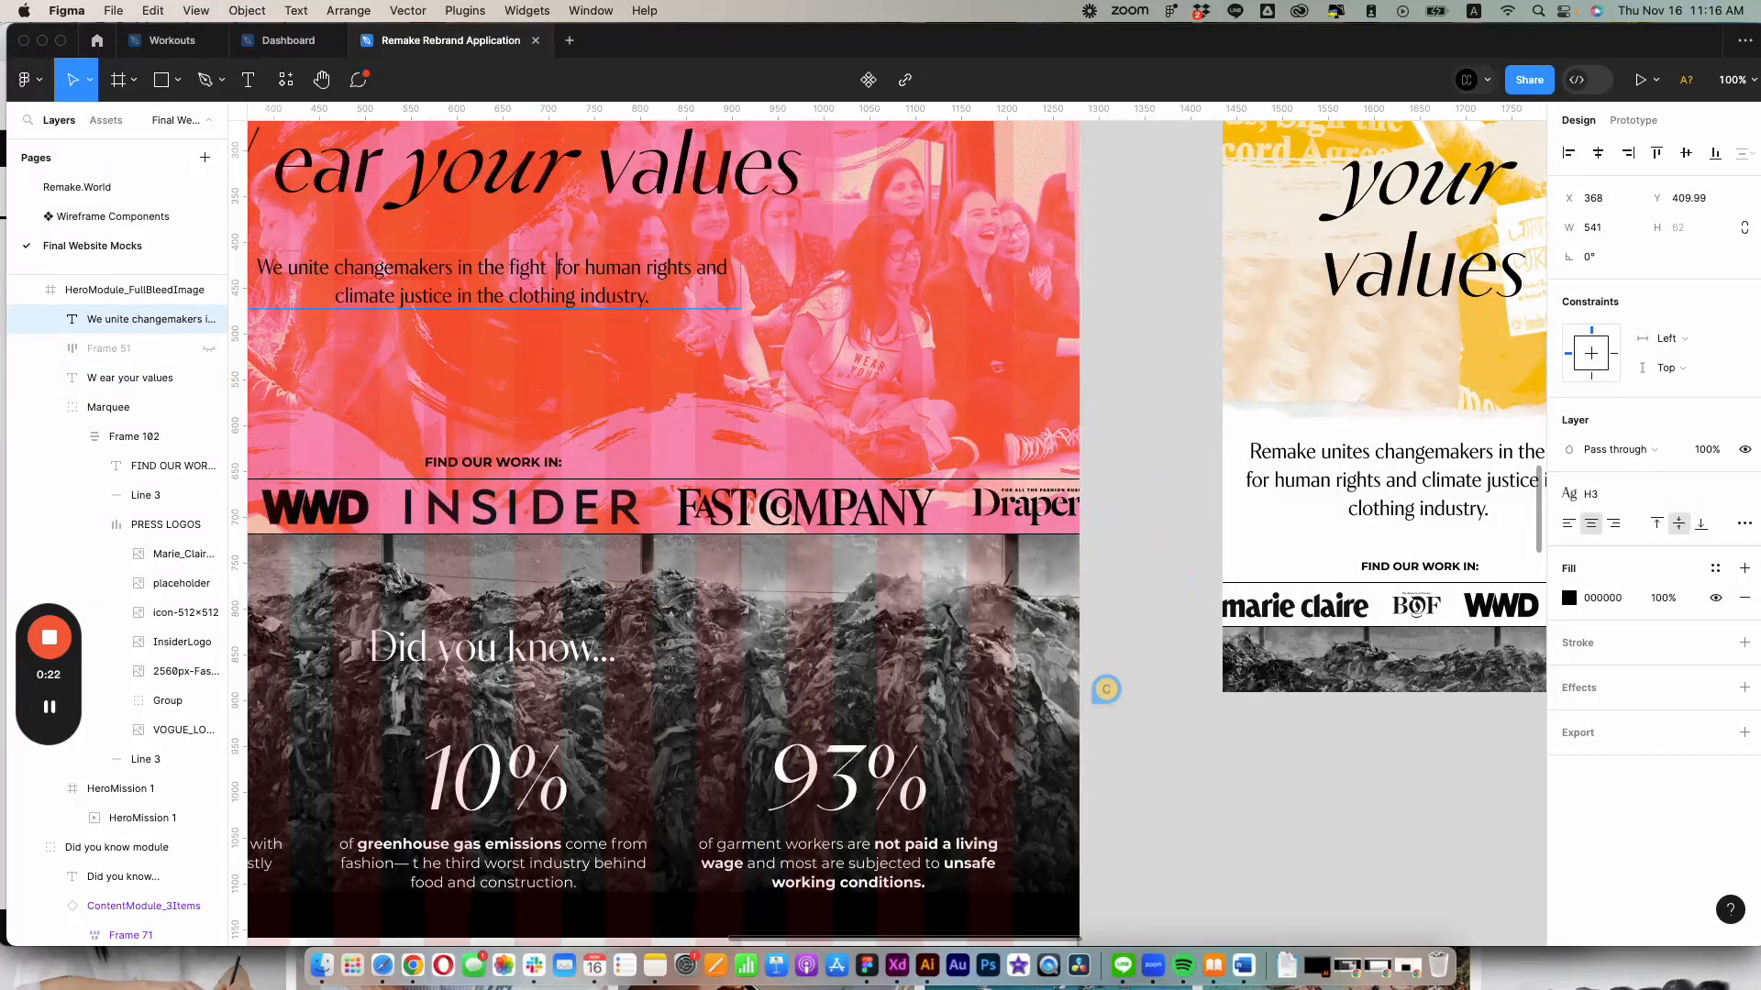
pyautogui.press('BackSpace')
pyautogui.click(1233, 361)
pyautogui.click(1141, 341)
pyautogui.moveTo(1109, 287); pyautogui.dragTo(1409, 511)
pyautogui.press('super+z')
pyautogui.press('super+z')
pyautogui.click(590, 399)
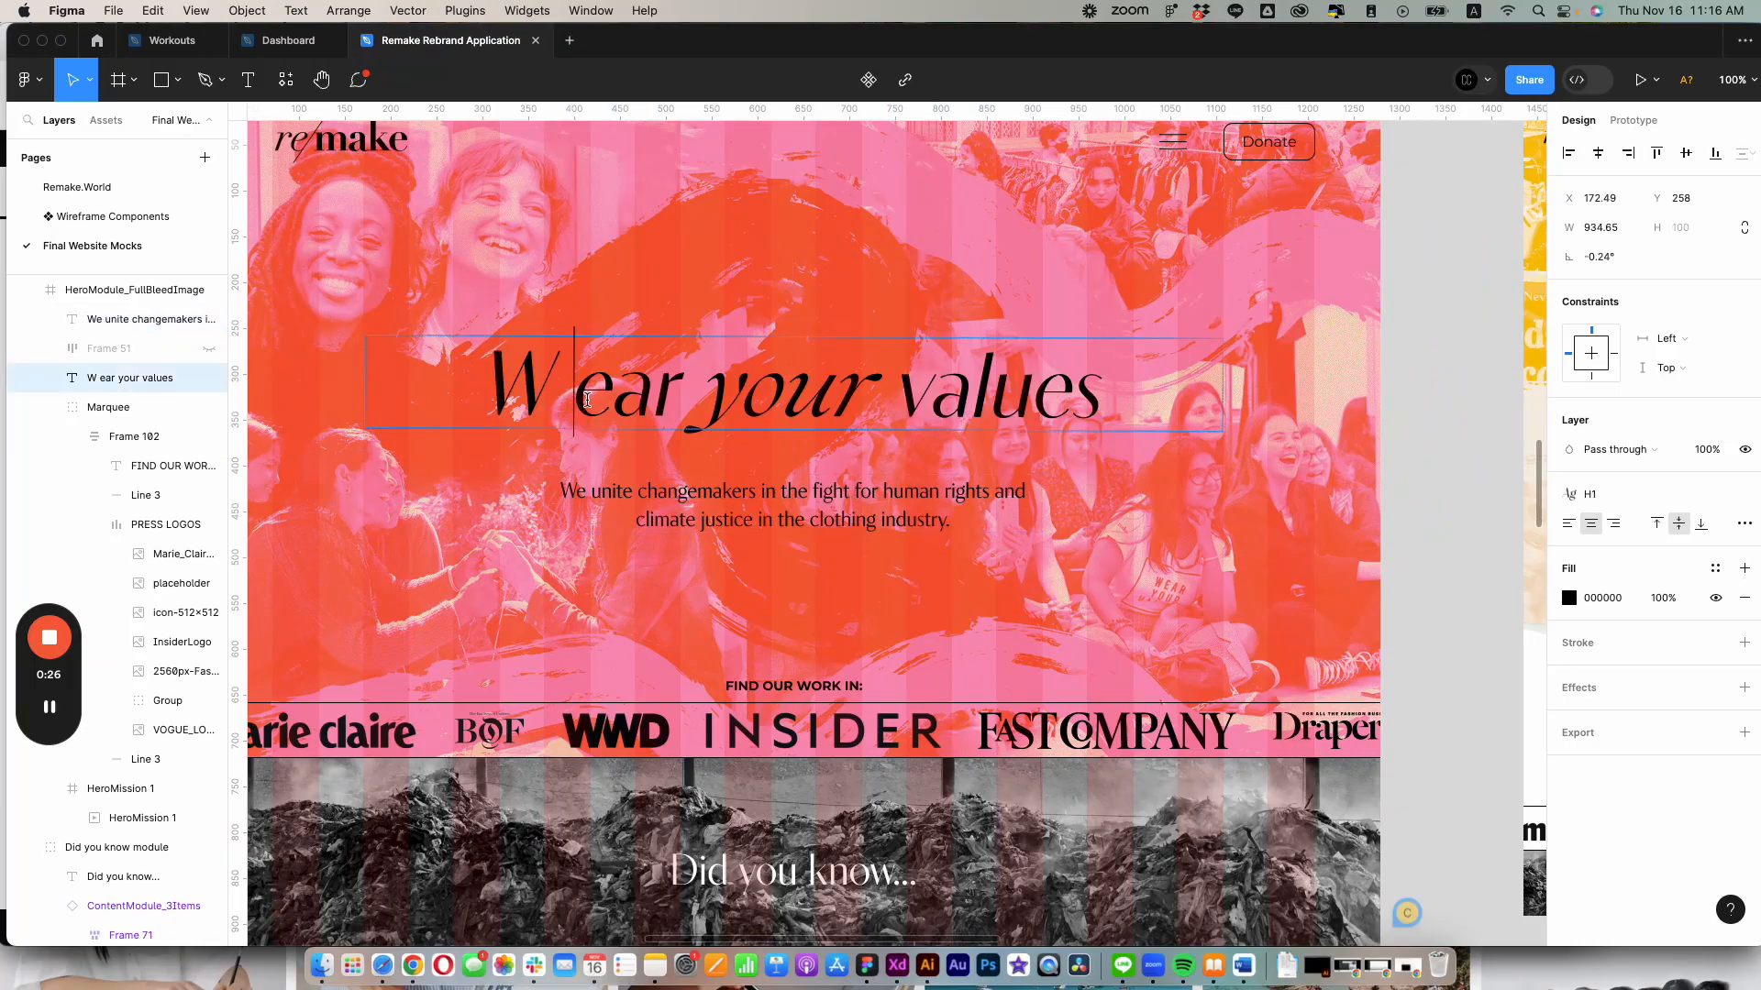
pyautogui.press('BackSpace')
# Examine the lettering and capitalization of each word in the mockup's "Wear your values" heading
pyautogui.moveTo(691, 389)
pyautogui.mouseDown()
pyautogui.moveTo(870, 389)
pyautogui.moveTo(710, 406)
pyautogui.mouseUp()
pyautogui.click(848, 400)
pyautogui.click(618, 391)
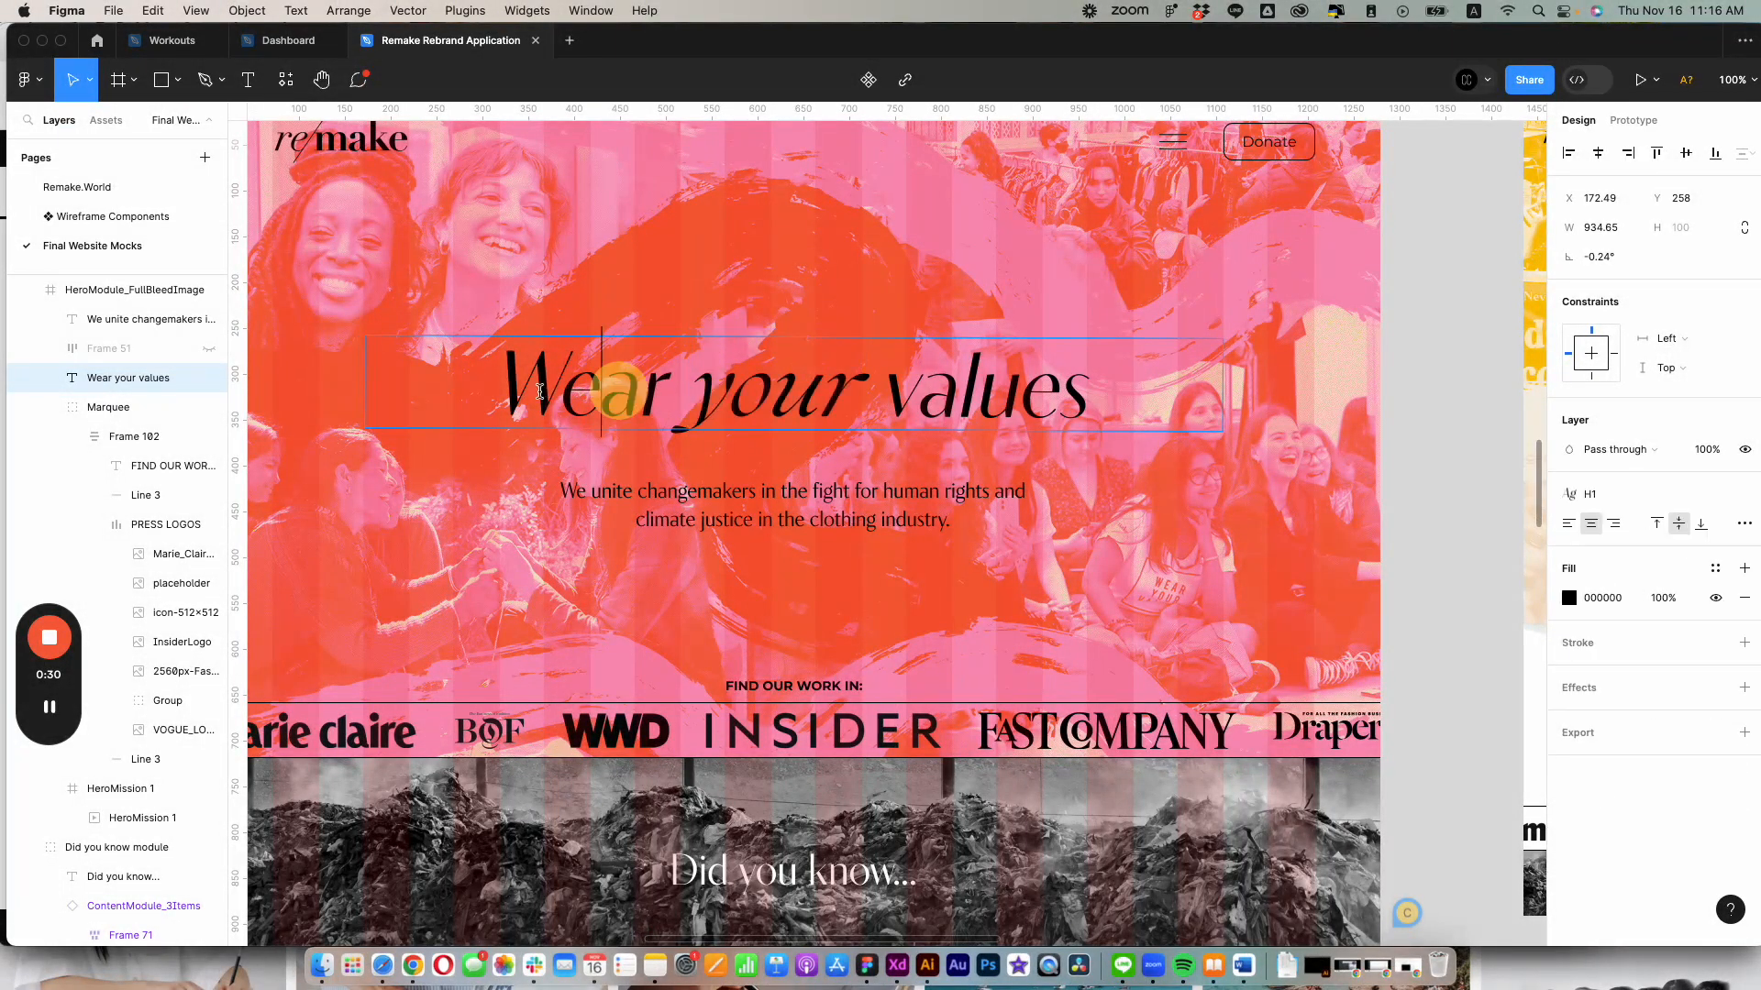
pyautogui.moveTo(508, 391); pyautogui.dragTo(1135, 393)
pyautogui.click(758, 396)
pyautogui.click(976, 404)
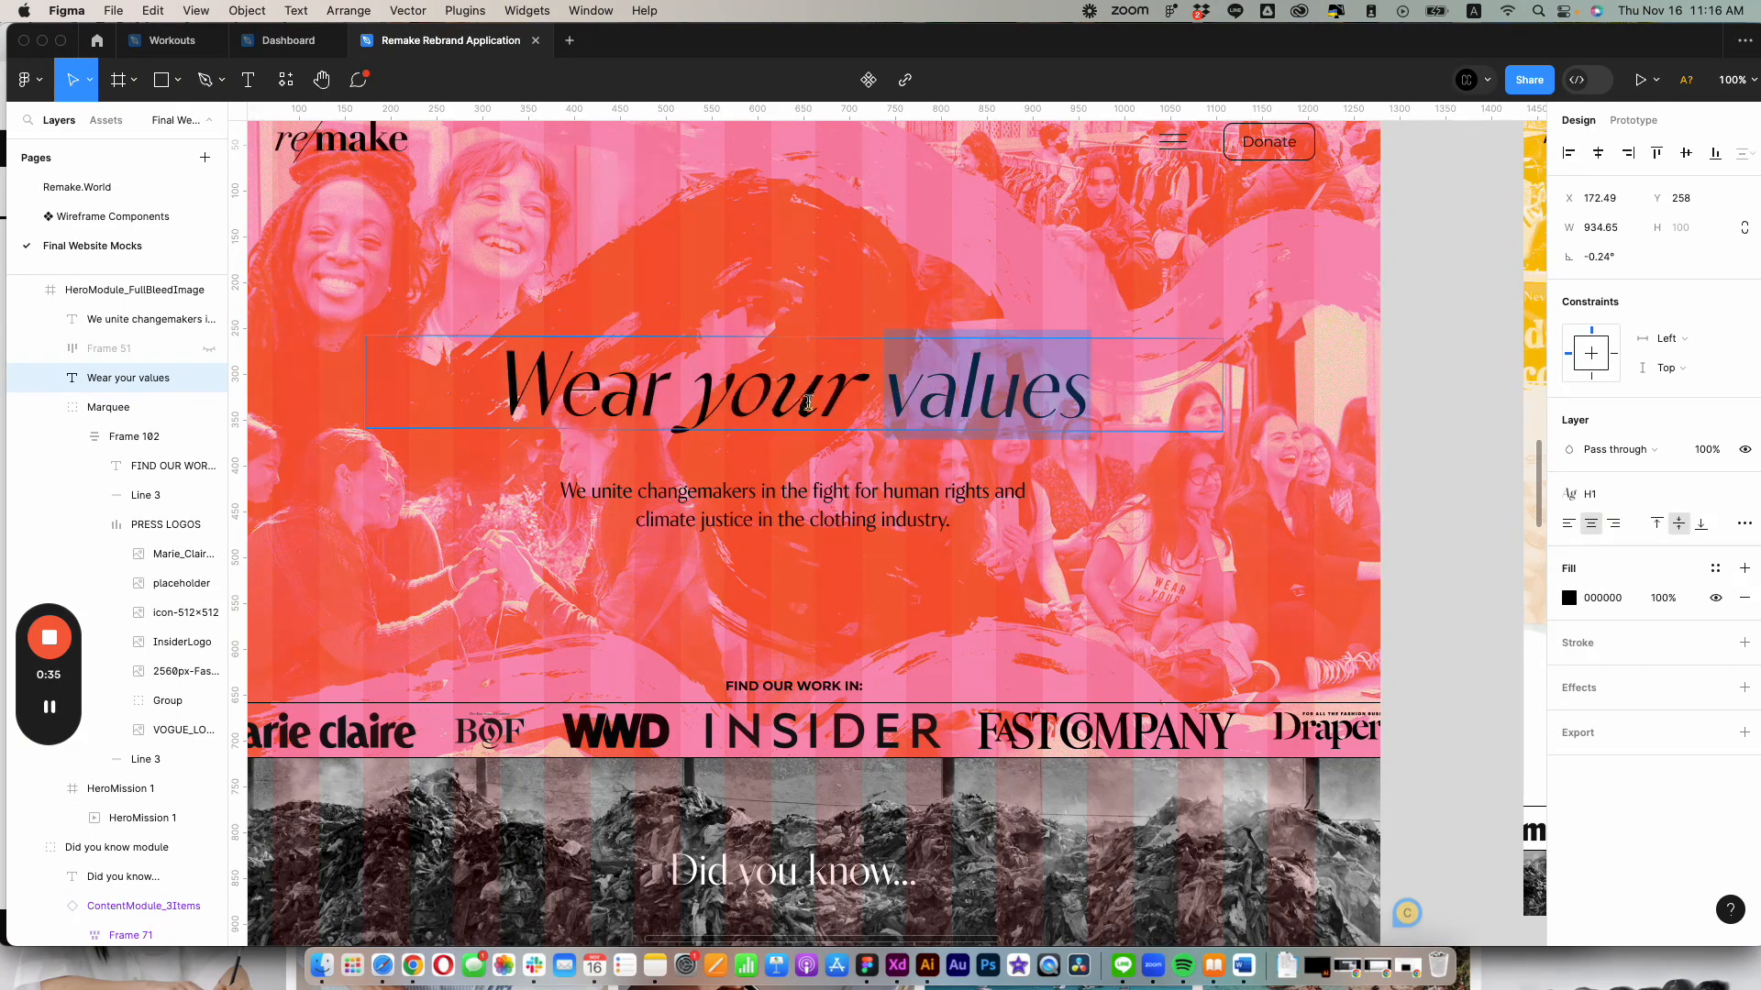
# Minimize Figma to return to Chrome and open the hero heading "Wear Your Values" for editing
pyautogui.click(42, 40)
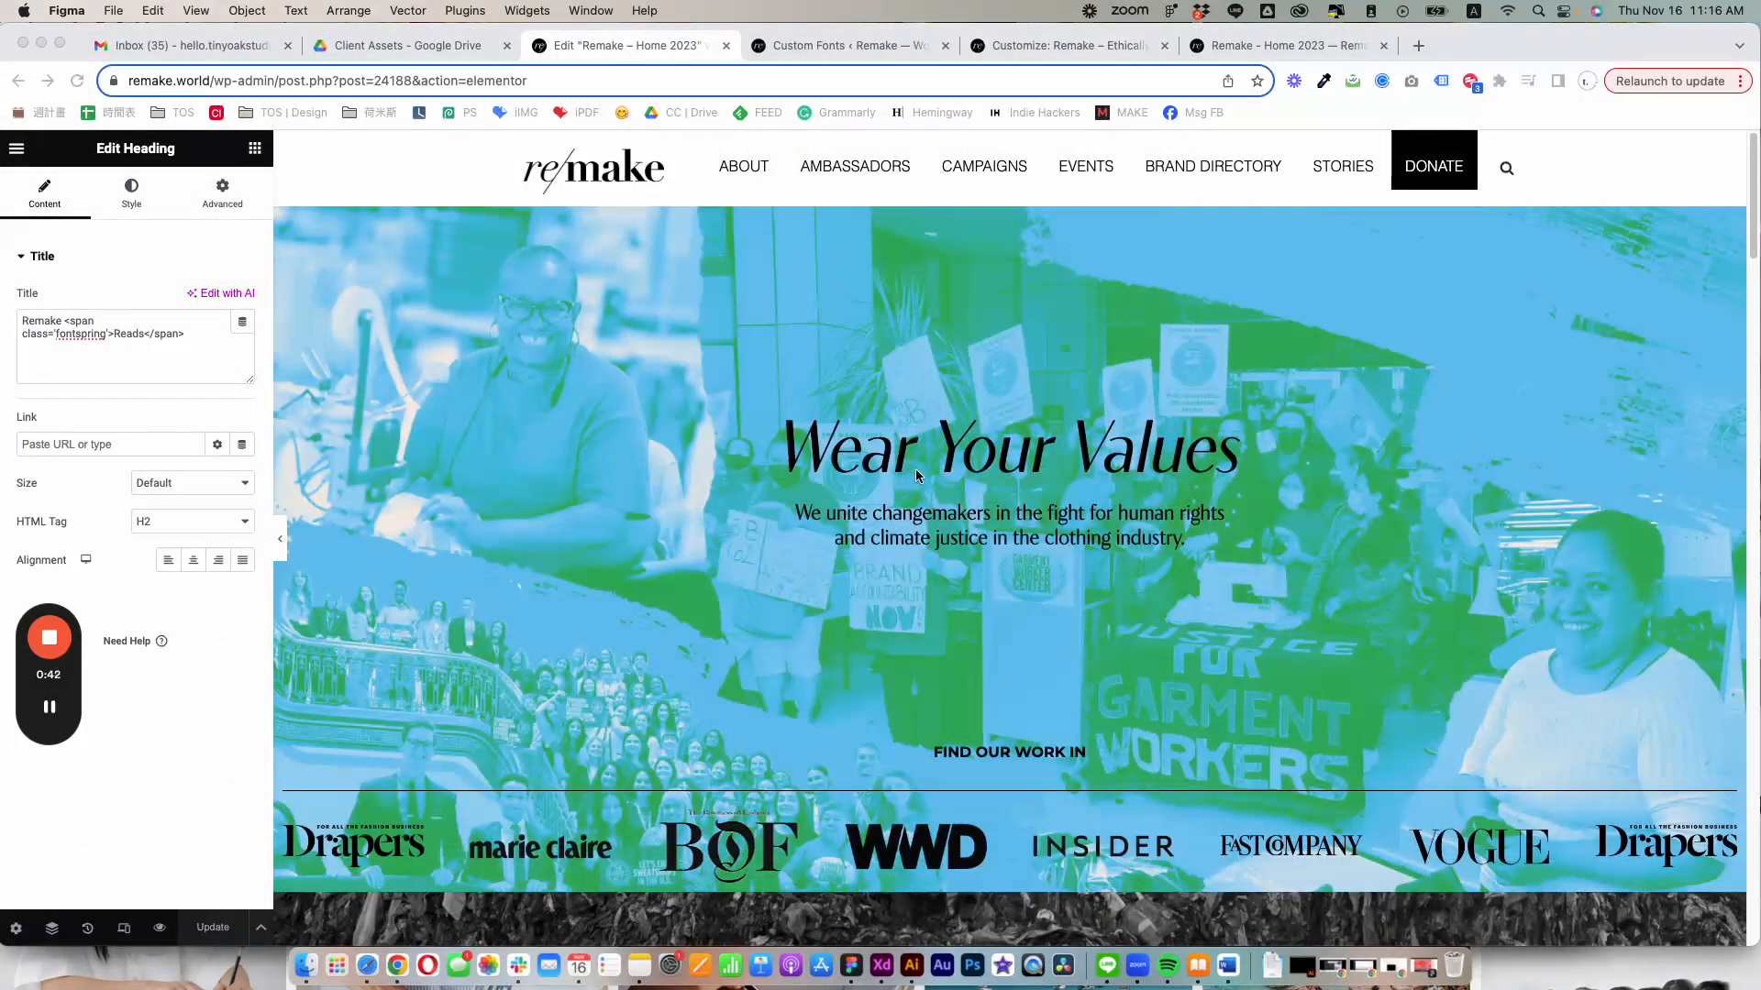
pyautogui.click(913, 461)
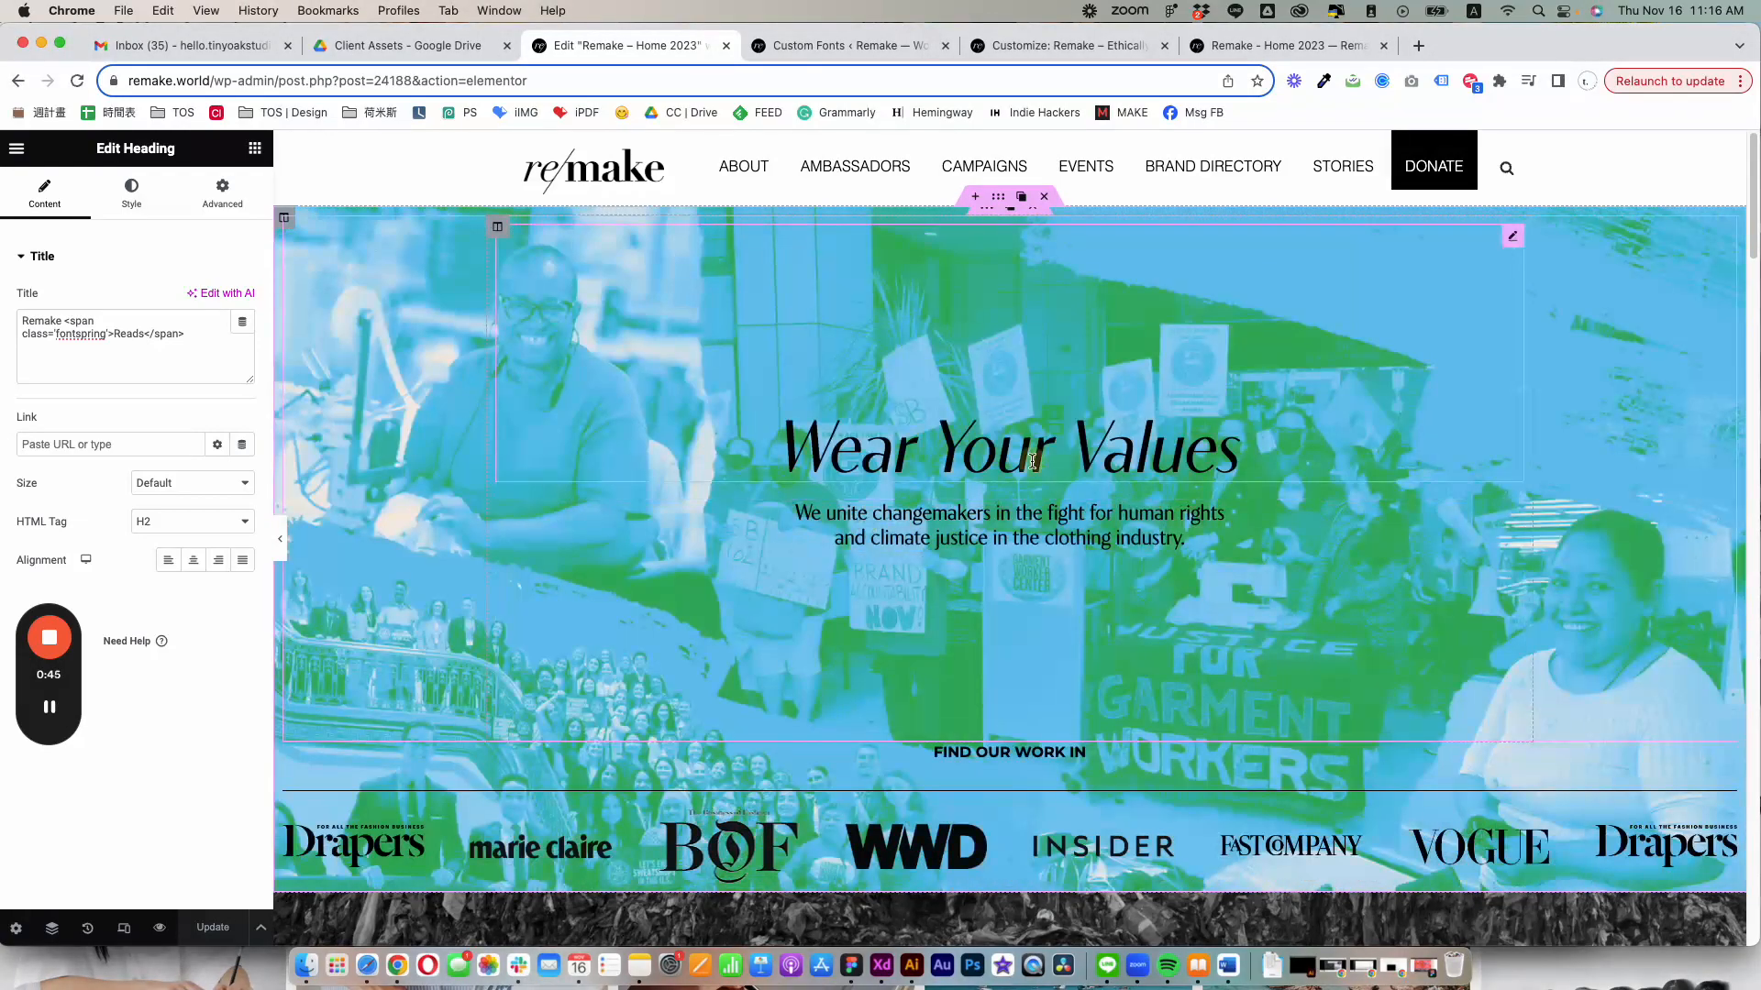
pyautogui.doubleClick(993, 450)
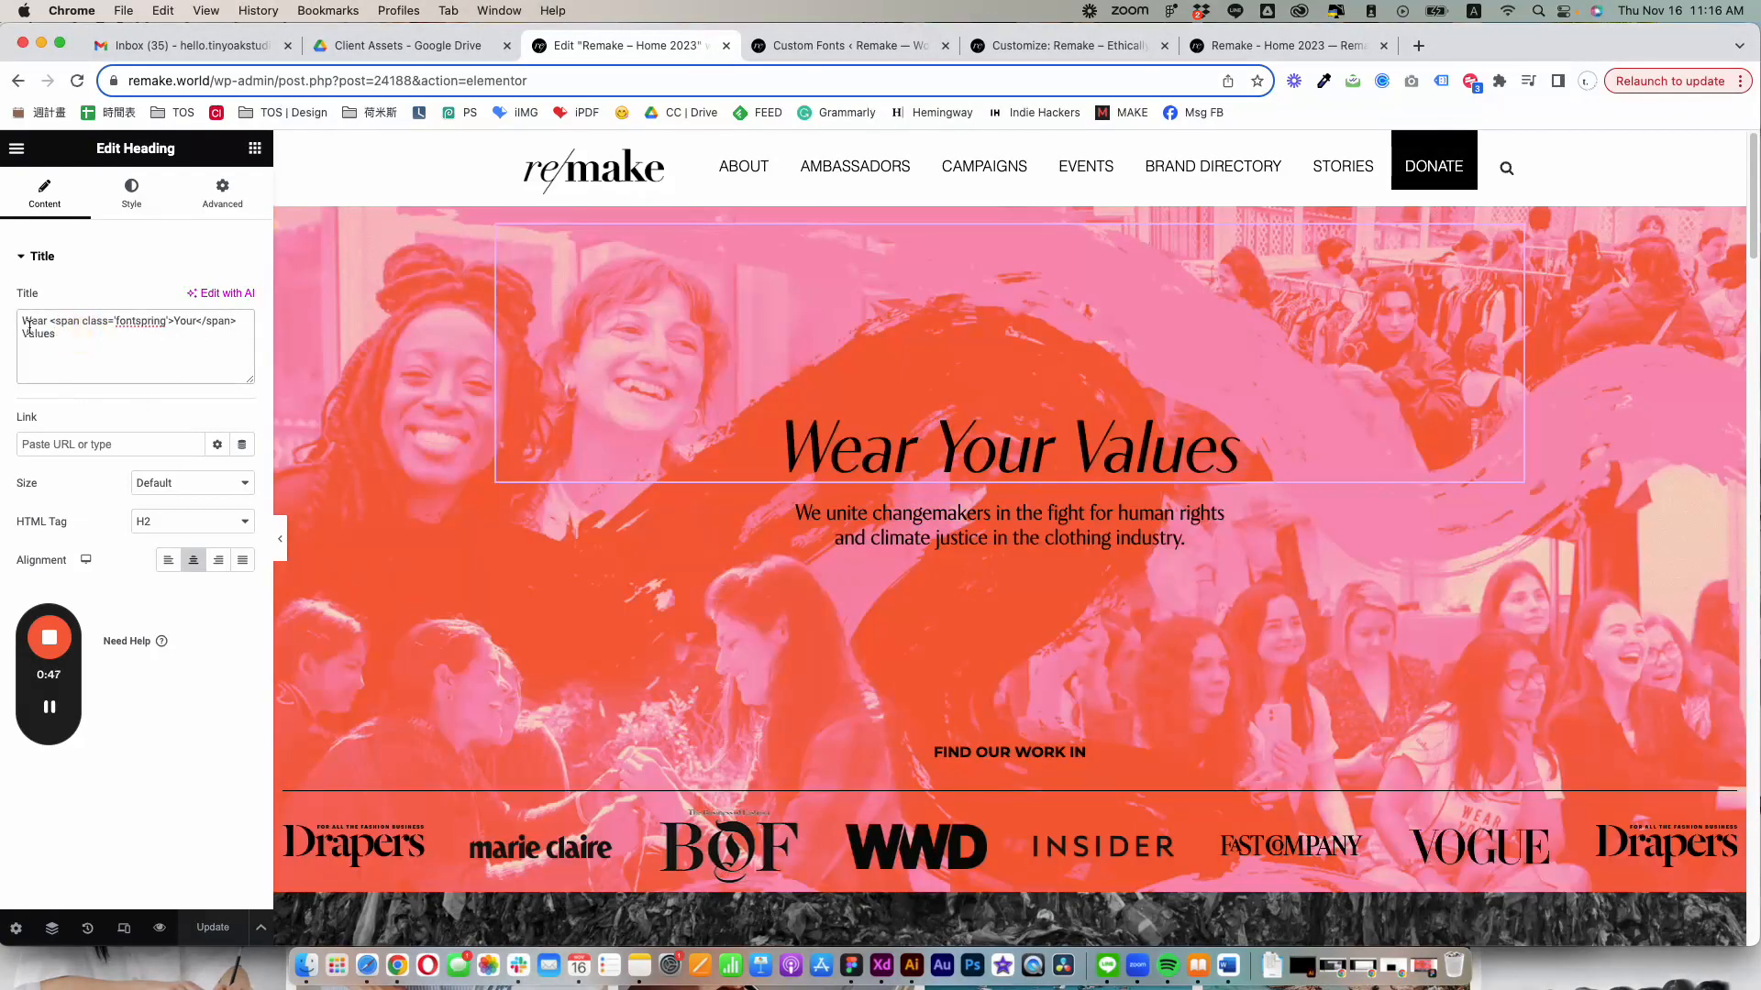
# Examine the span tag with class 'fontspring' that wraps "Your" in the hero heading's title code
pyautogui.click(136, 341)
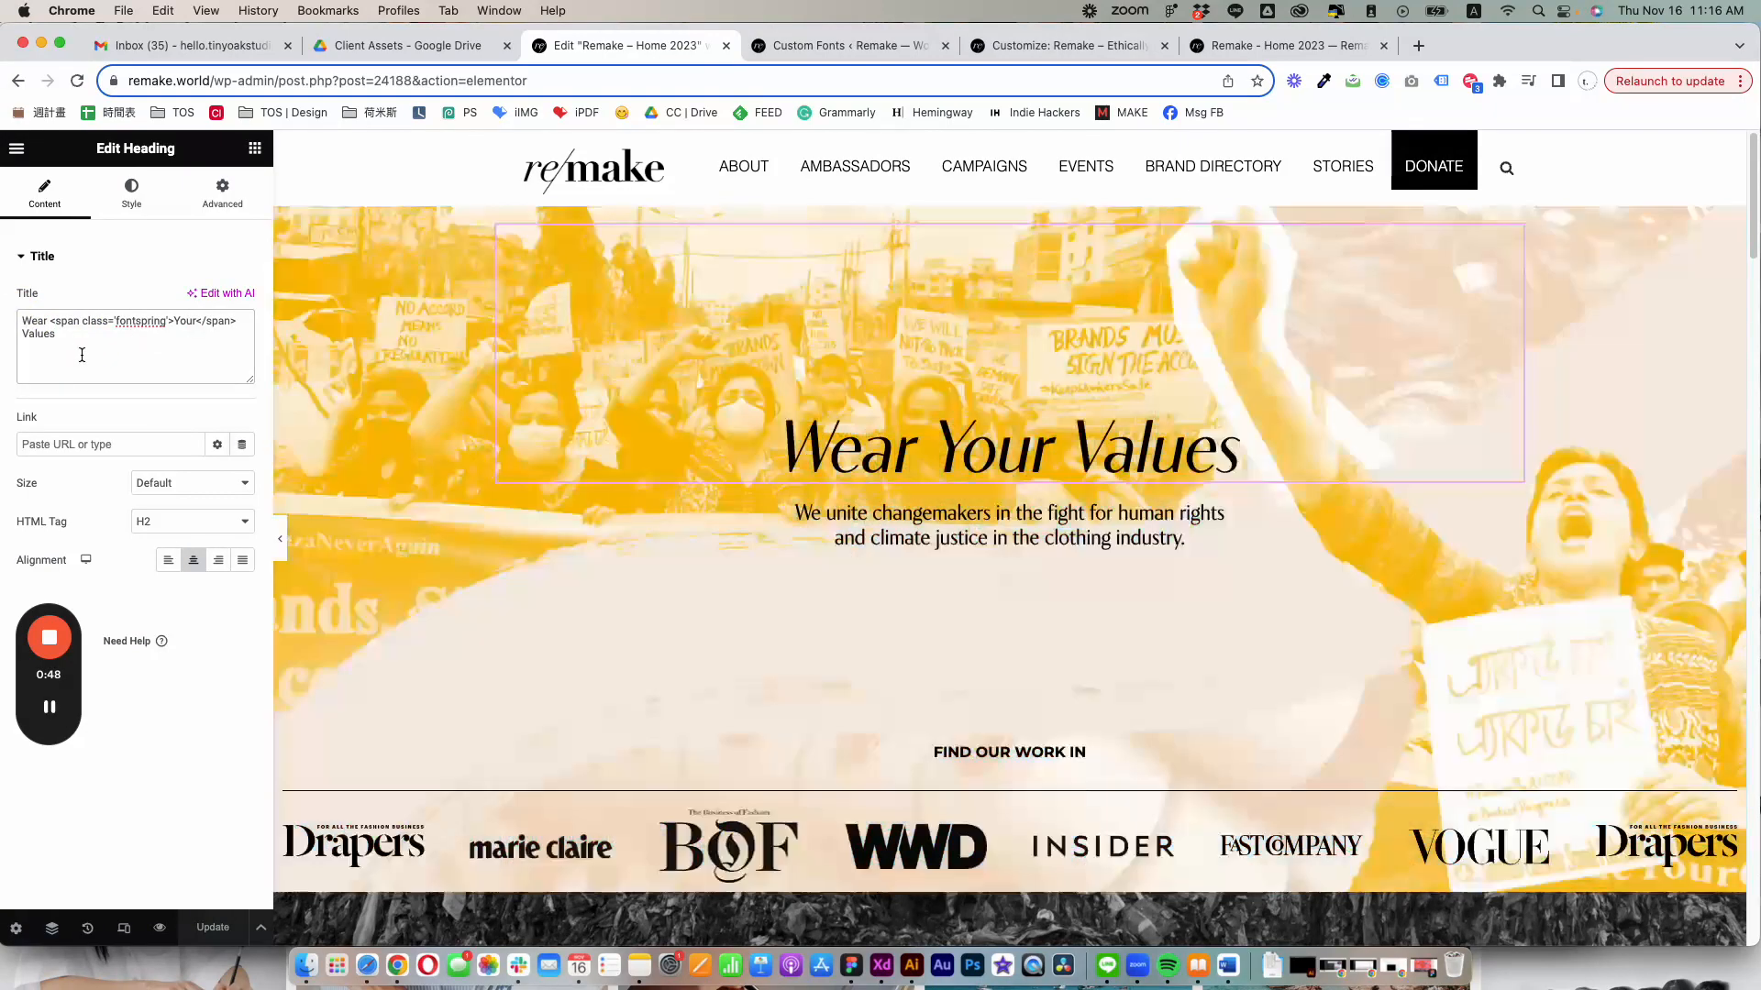
pyautogui.click(82, 331)
pyautogui.click(60, 323)
pyautogui.moveTo(60, 323); pyautogui.dragTo(172, 317)
pyautogui.click(121, 346)
pyautogui.click(126, 330)
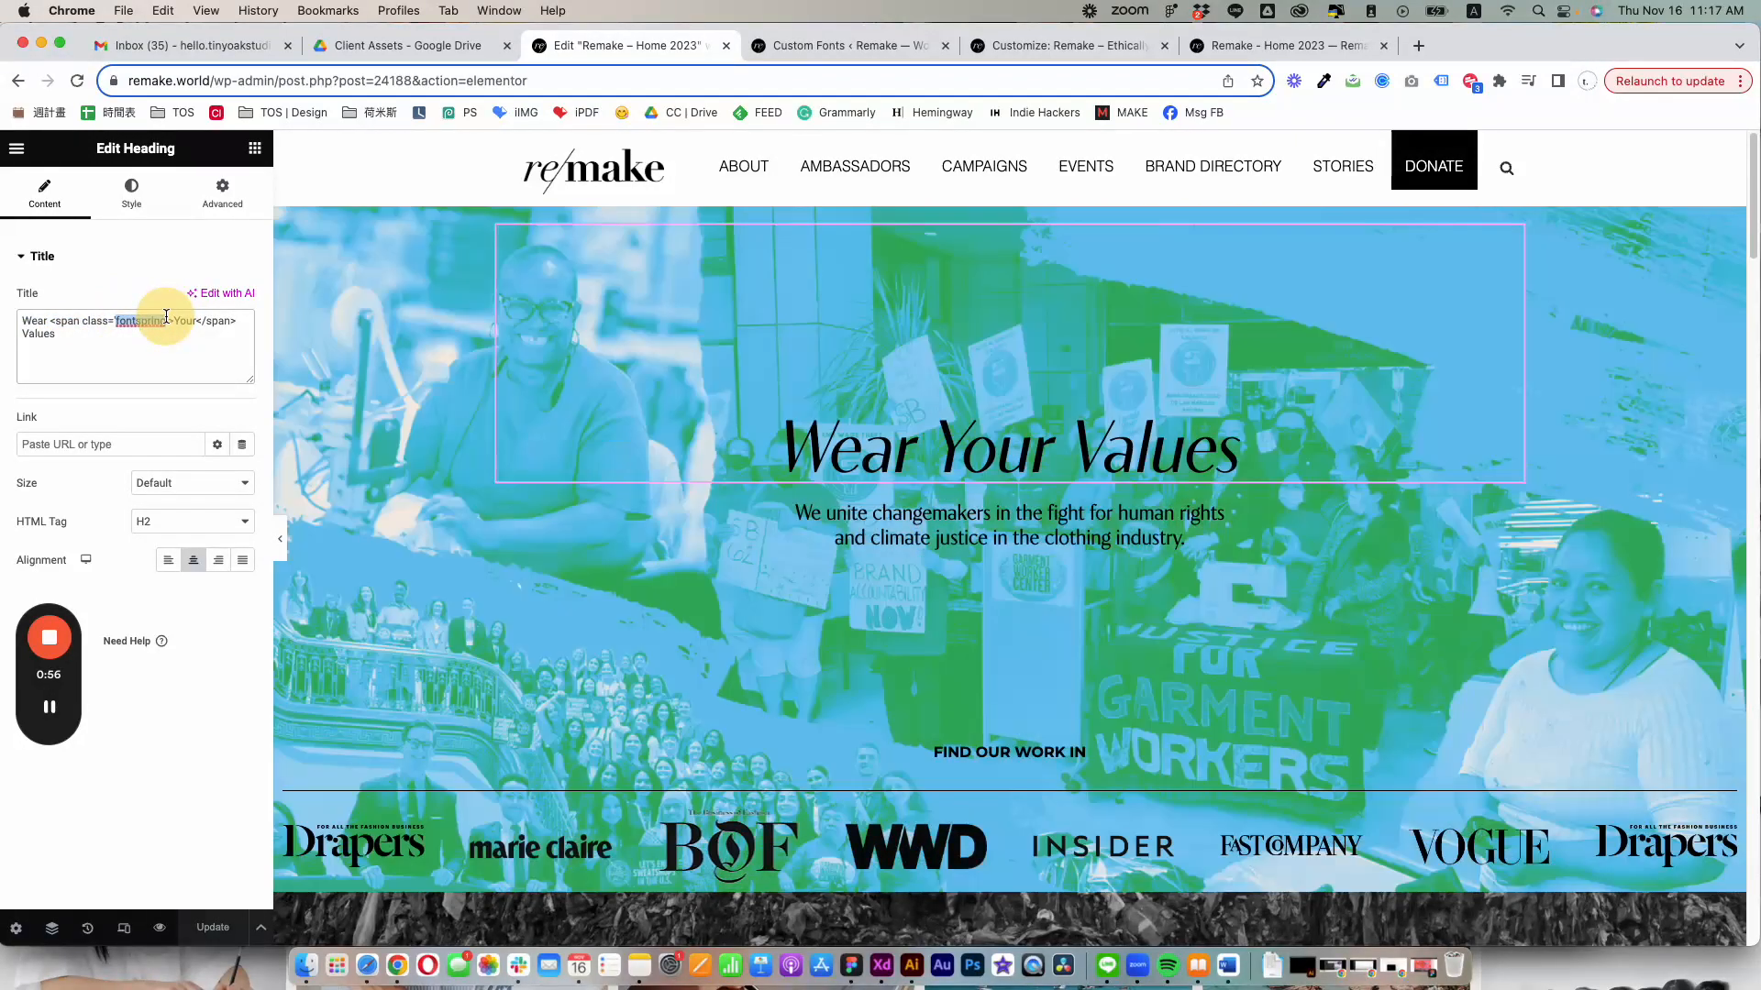
pyautogui.click(169, 317)
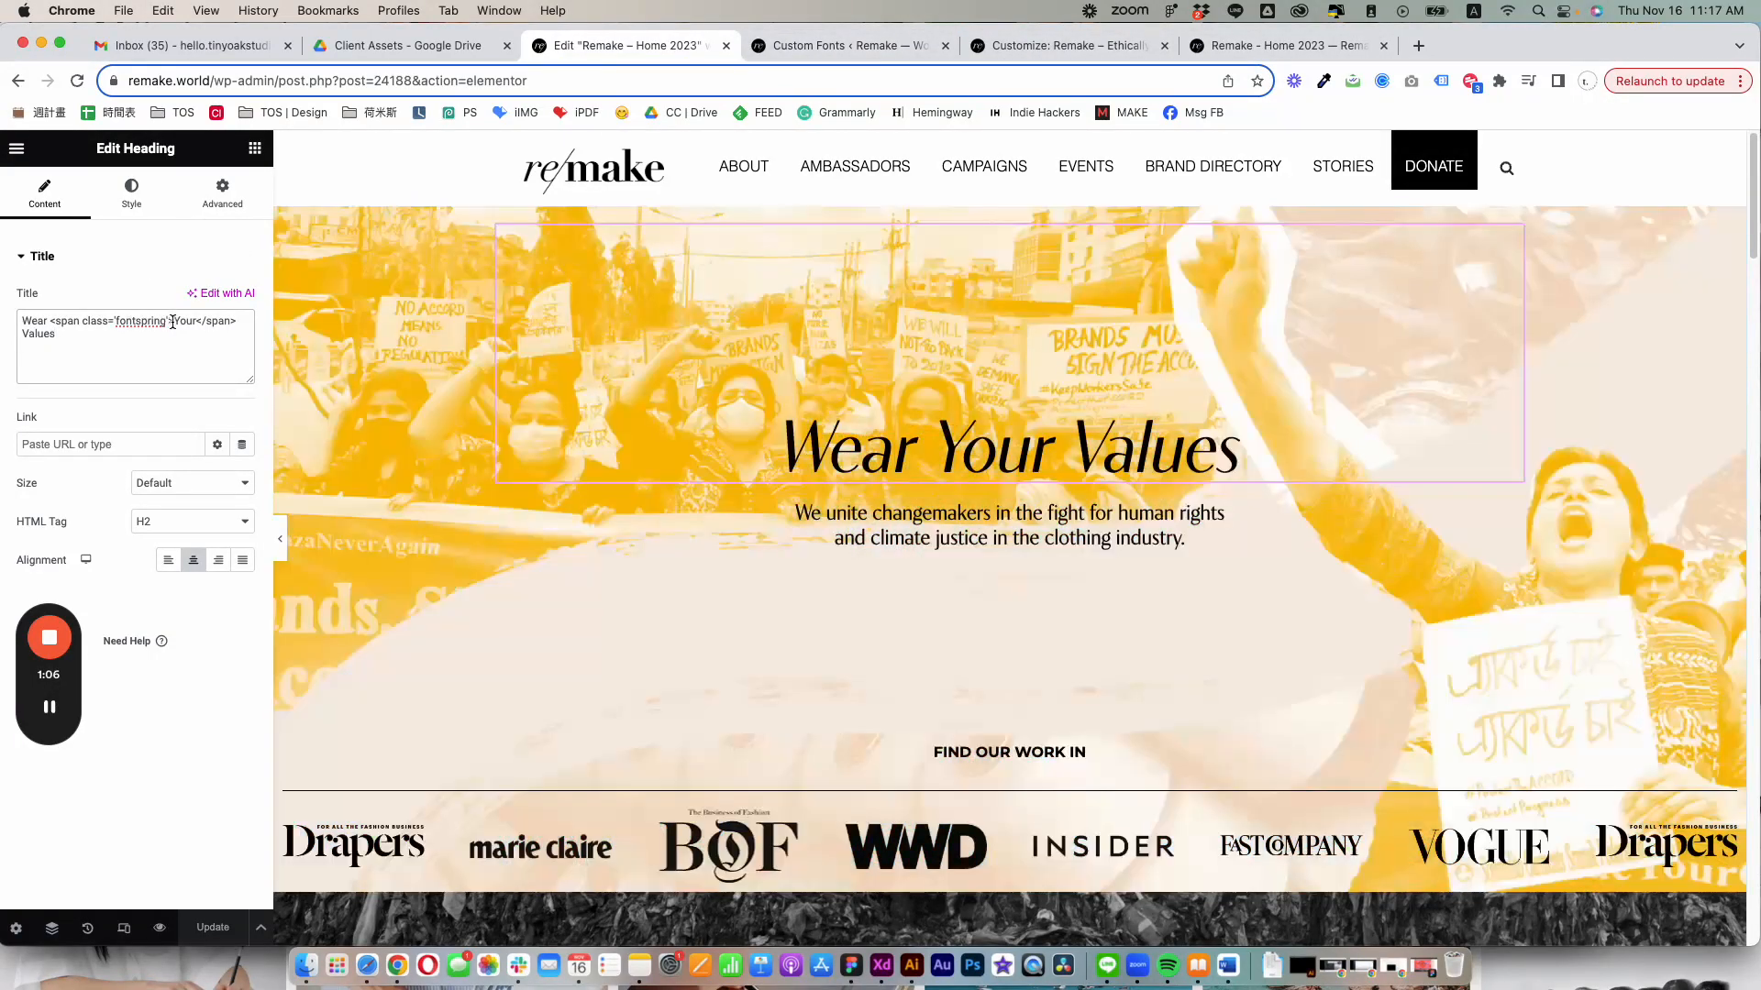
pyautogui.click(176, 322)
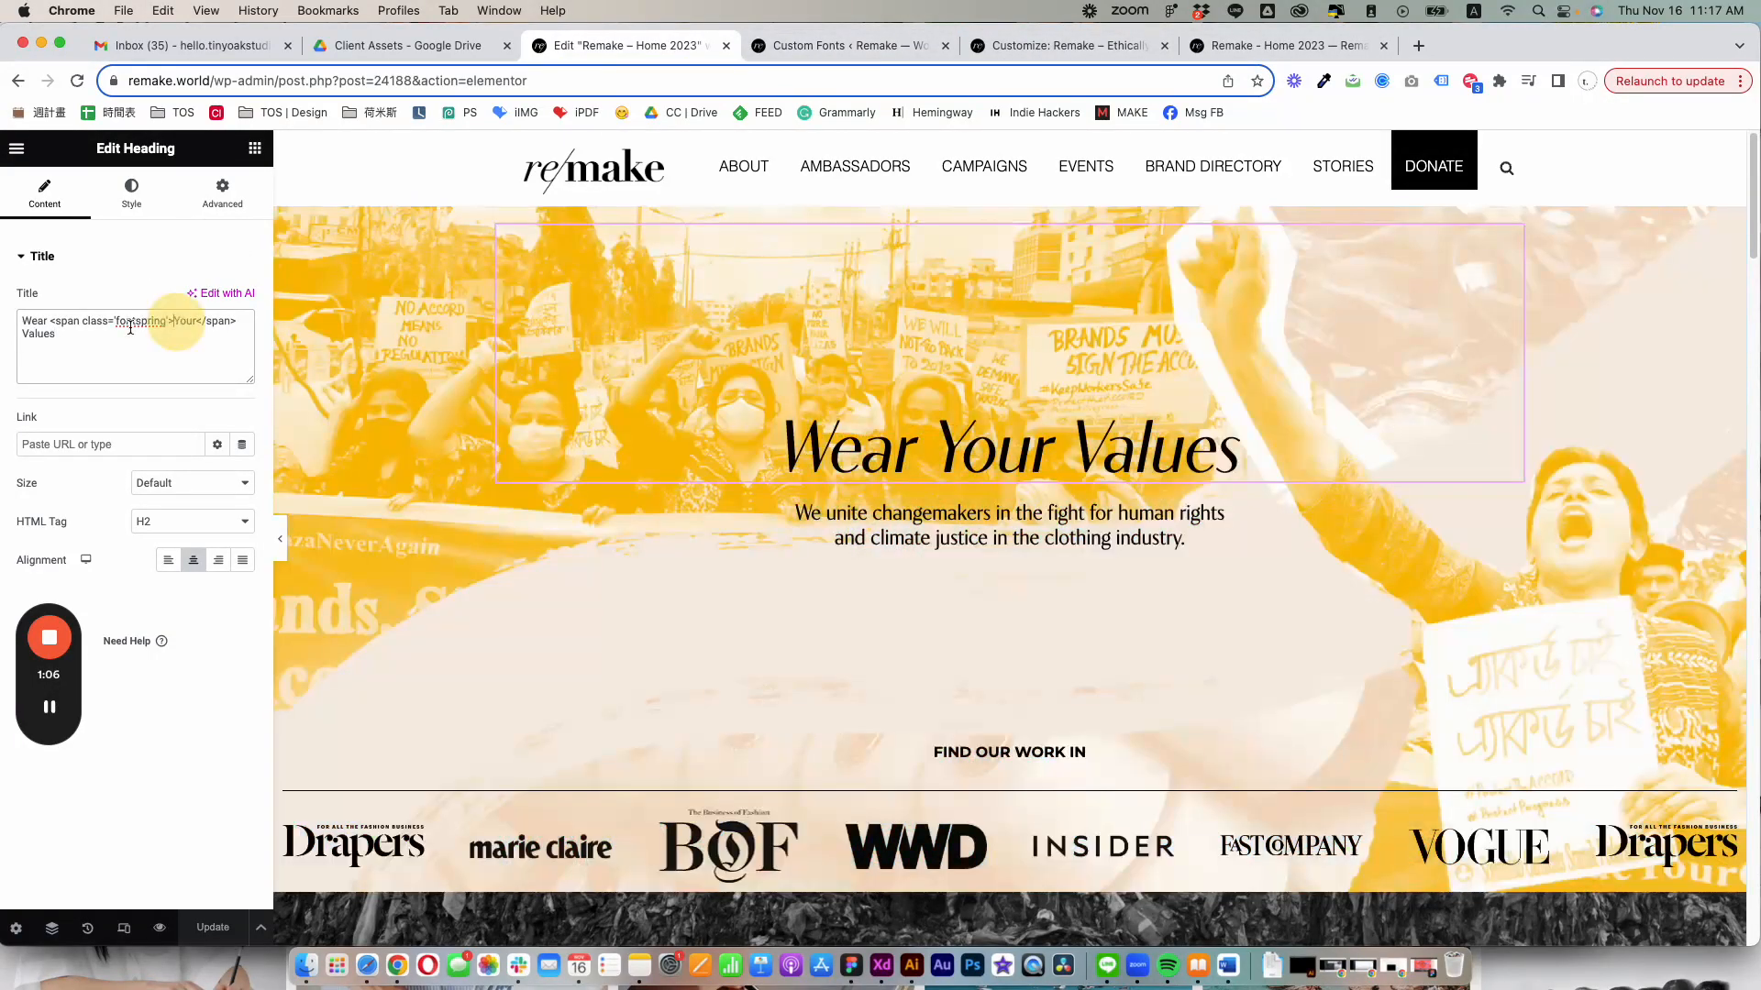
pyautogui.click(176, 323)
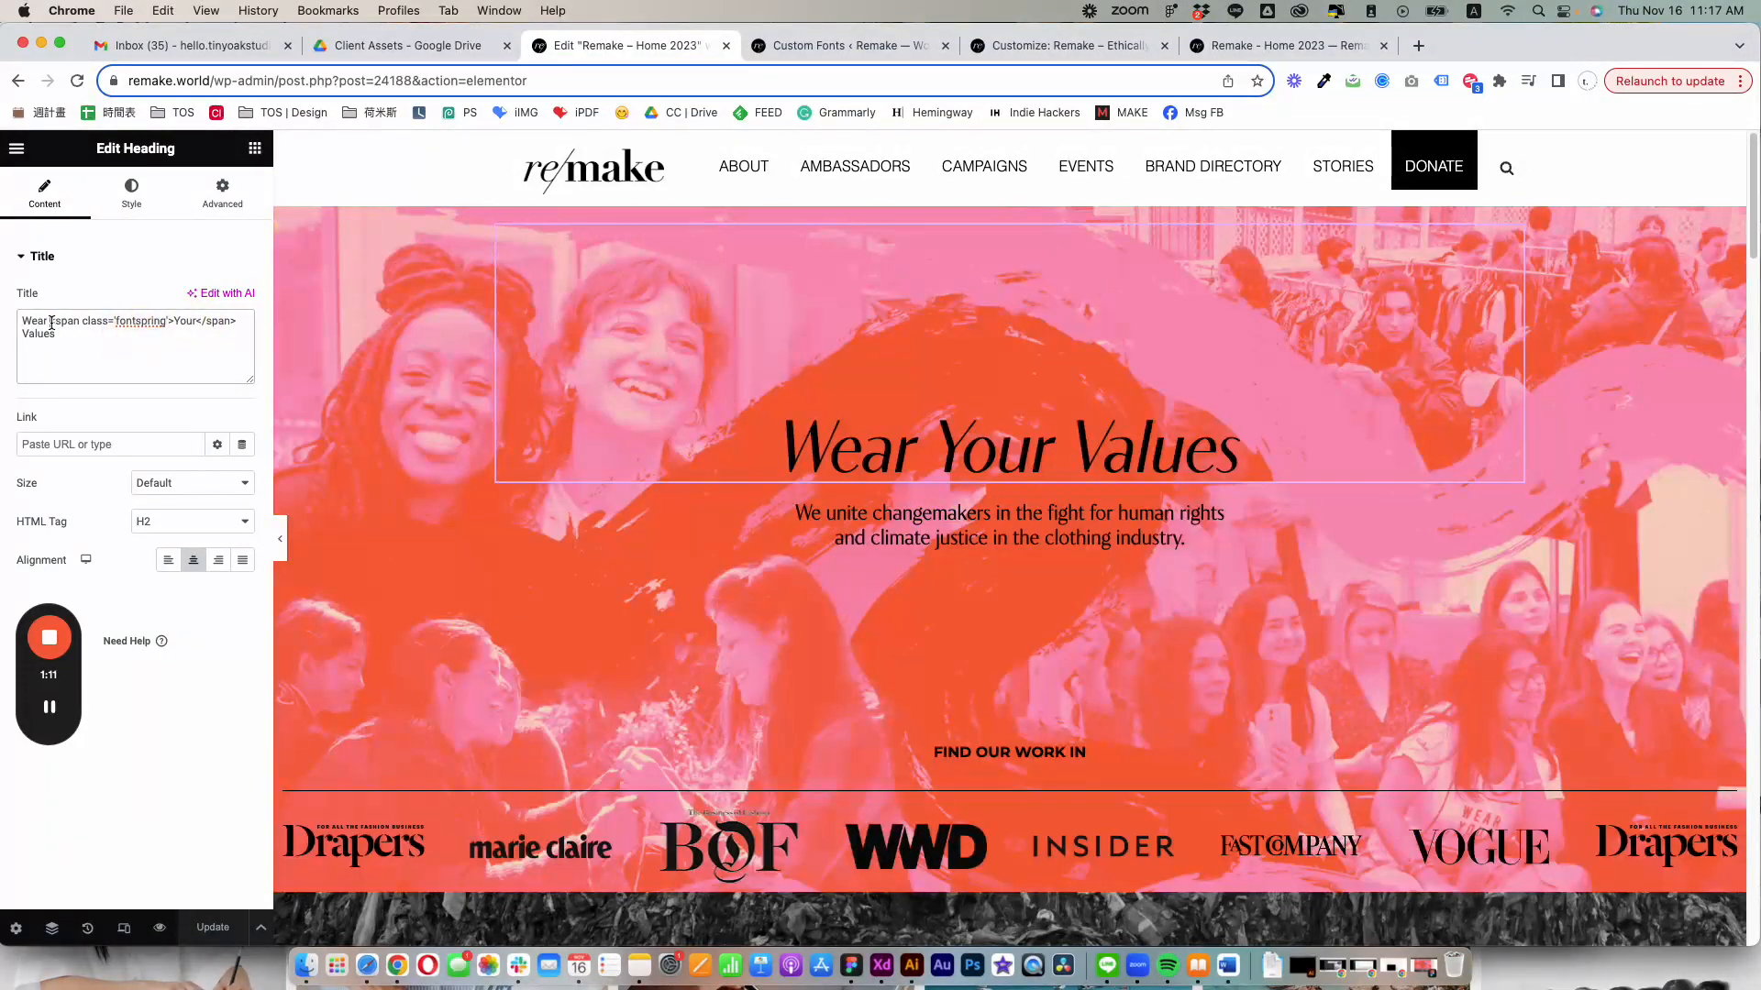
pyautogui.moveTo(52, 323); pyautogui.dragTo(237, 322)
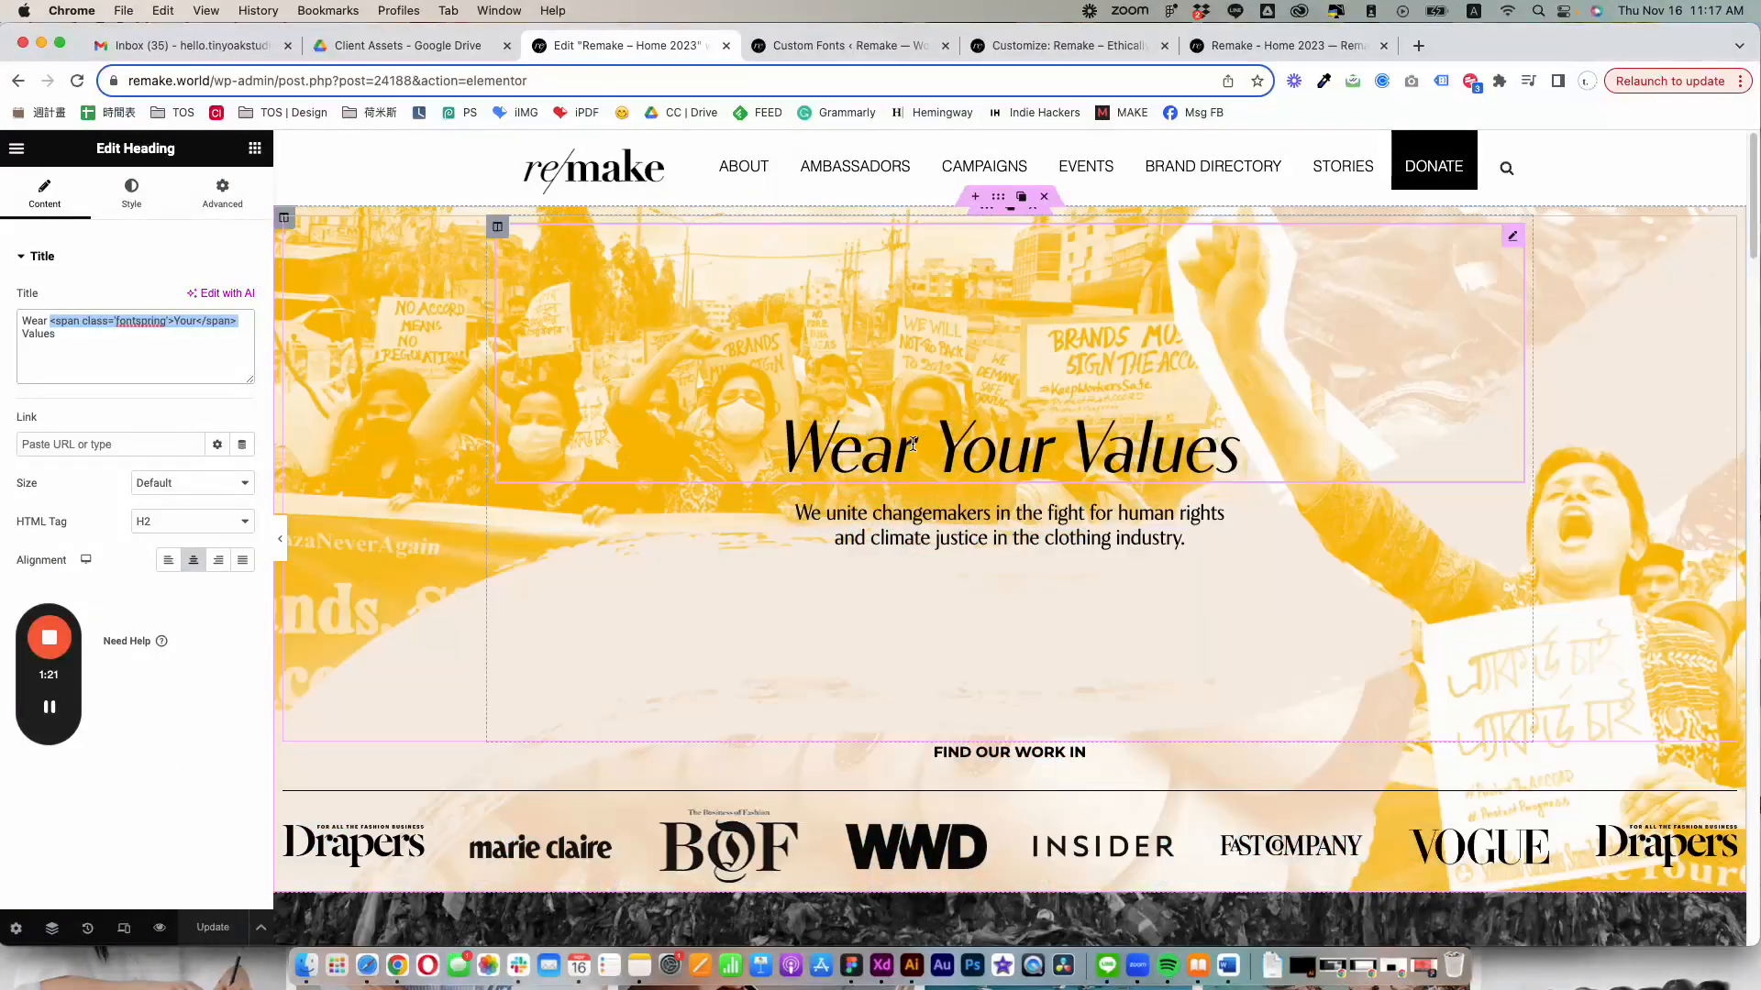
# Change "Your" and "Values" in the hero heading to lowercase "your" and "values", and update the page
pyautogui.click(1008, 449)
pyautogui.tripleClick(1008, 449)
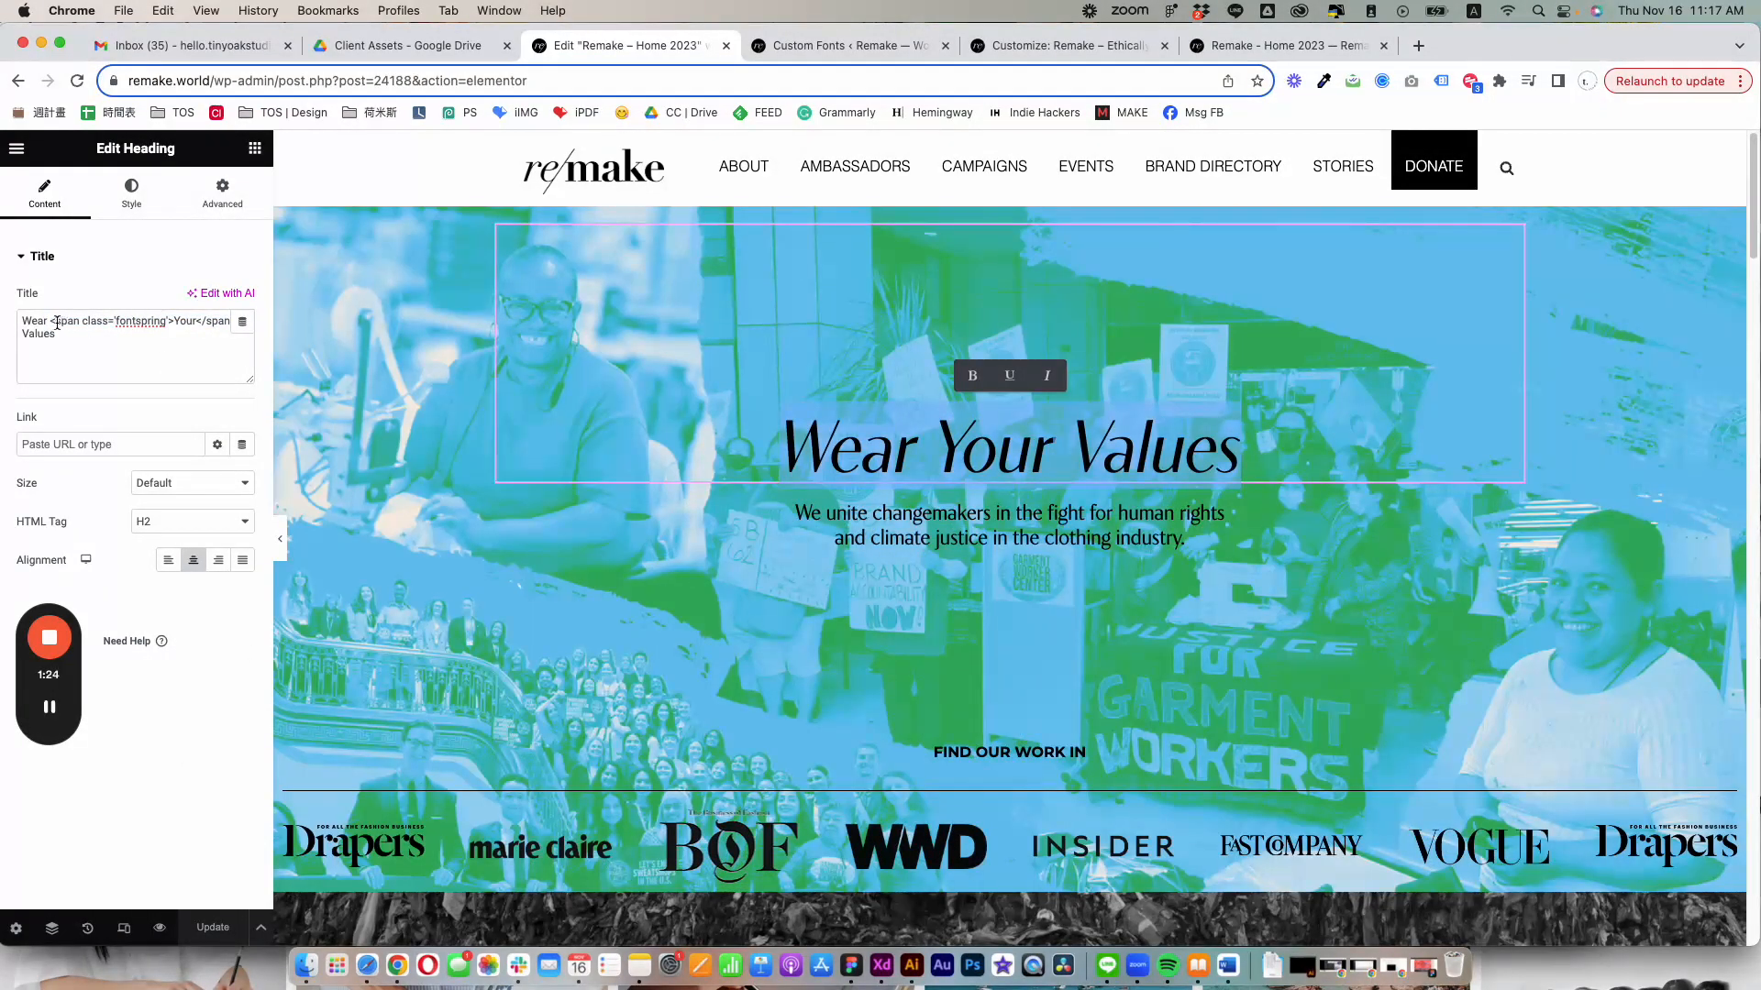
pyautogui.moveTo(56, 323); pyautogui.dragTo(163, 324)
pyautogui.click(120, 322)
pyautogui.click(185, 322)
pyautogui.click(182, 322)
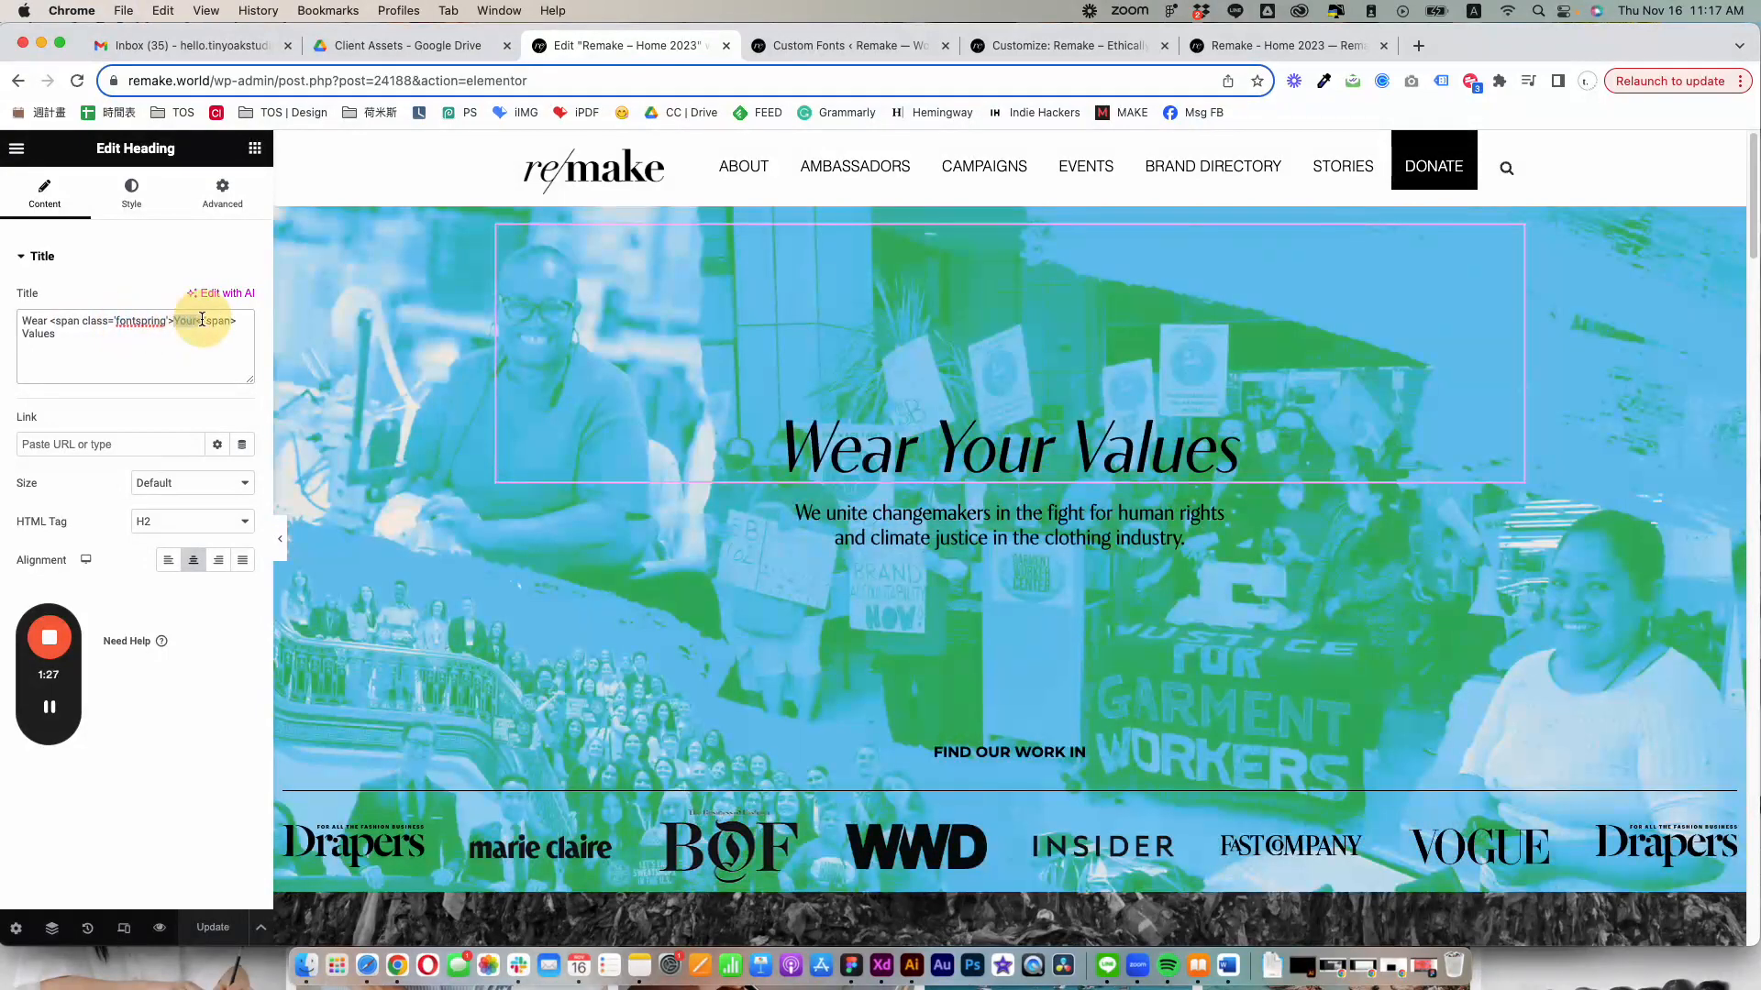
pyautogui.press('BackSpace')
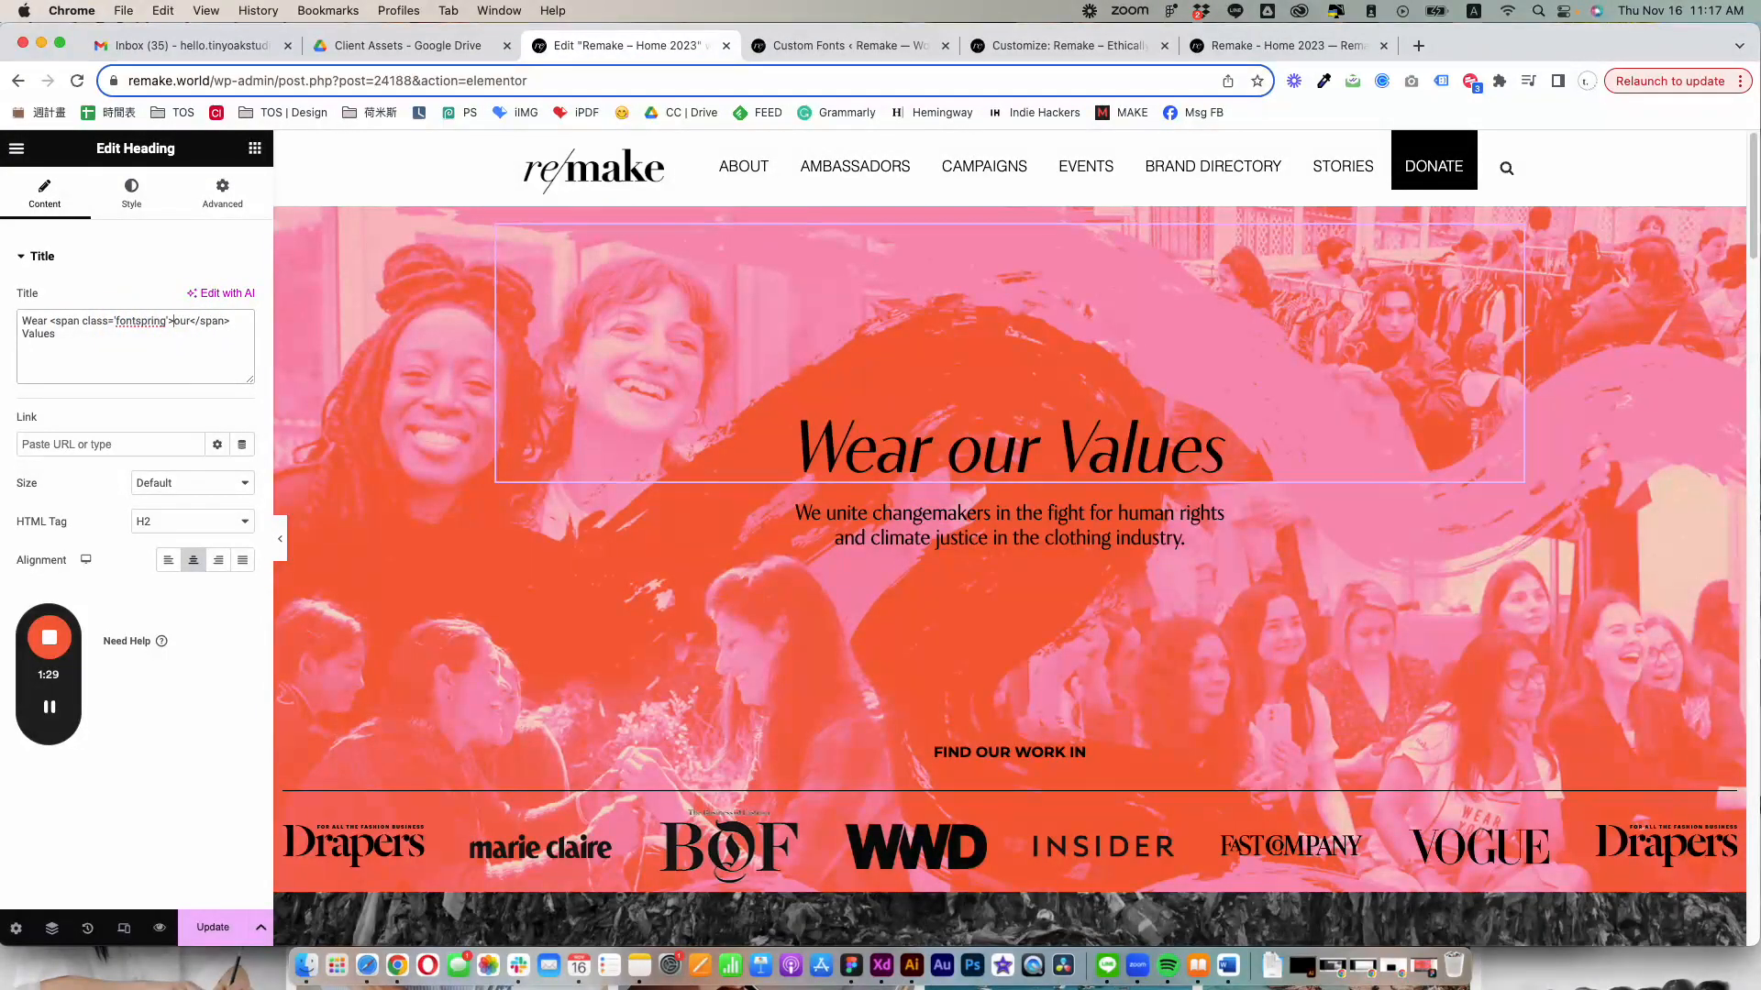
pyautogui.write('y')
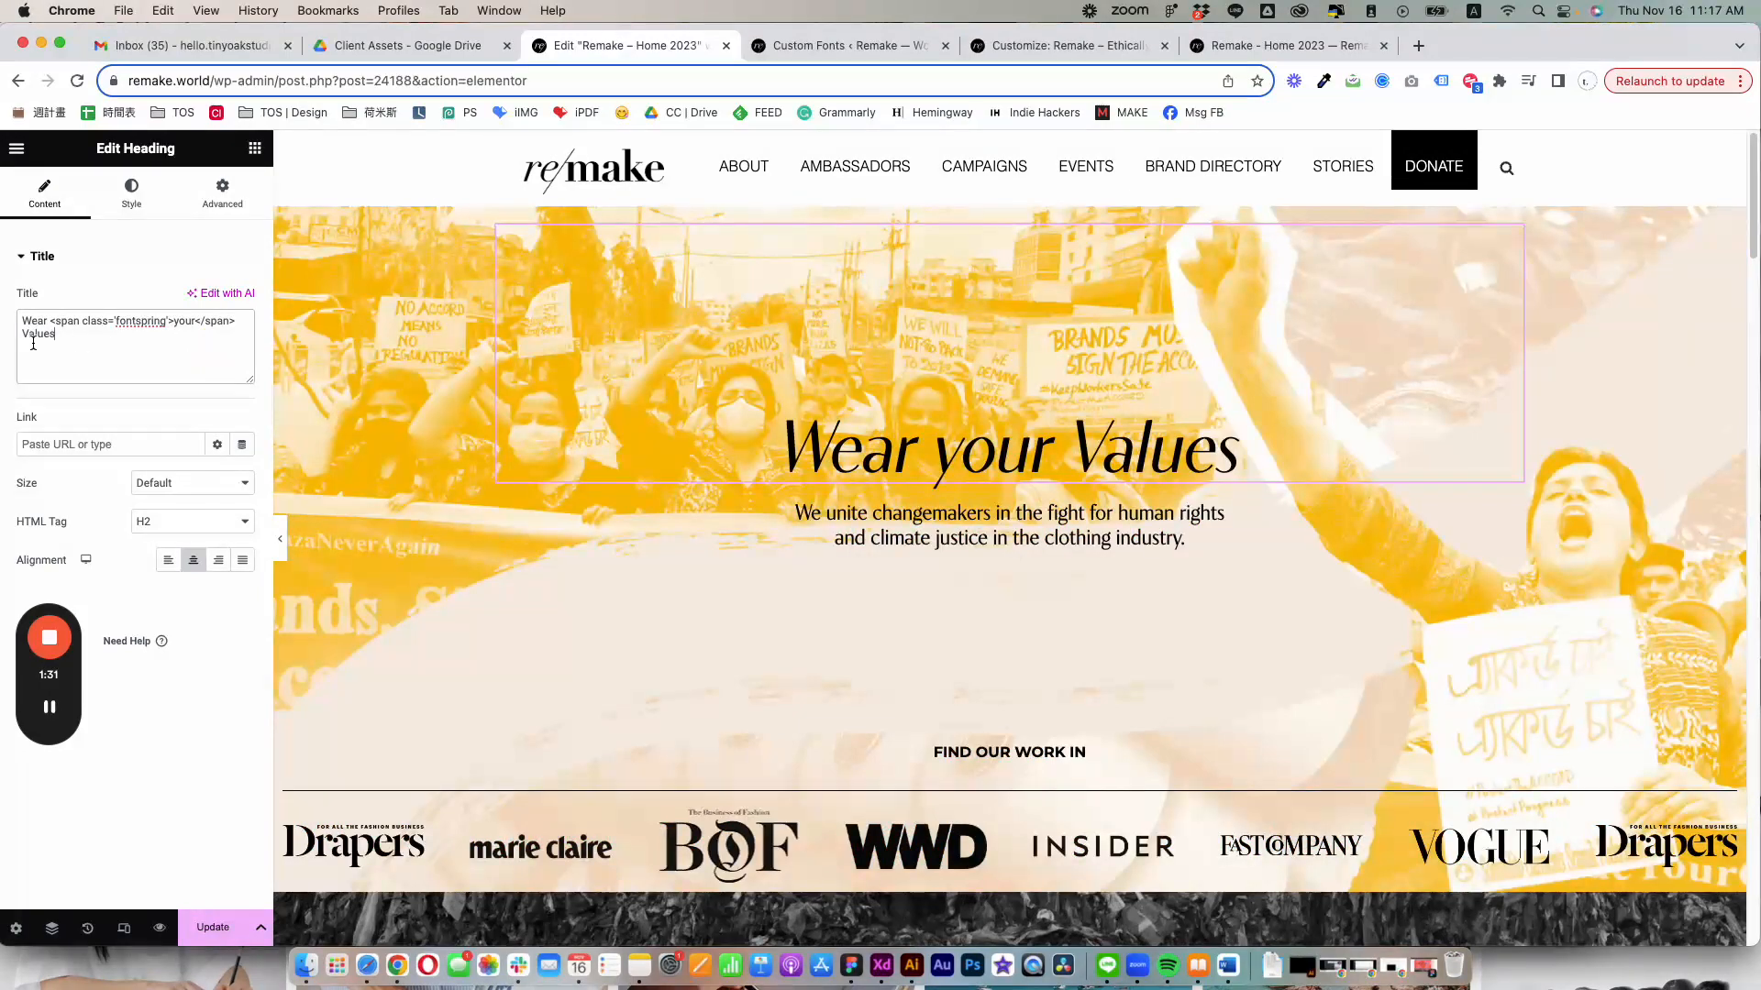
pyautogui.click(27, 334)
pyautogui.press('BackSpace')
pyautogui.write('v')
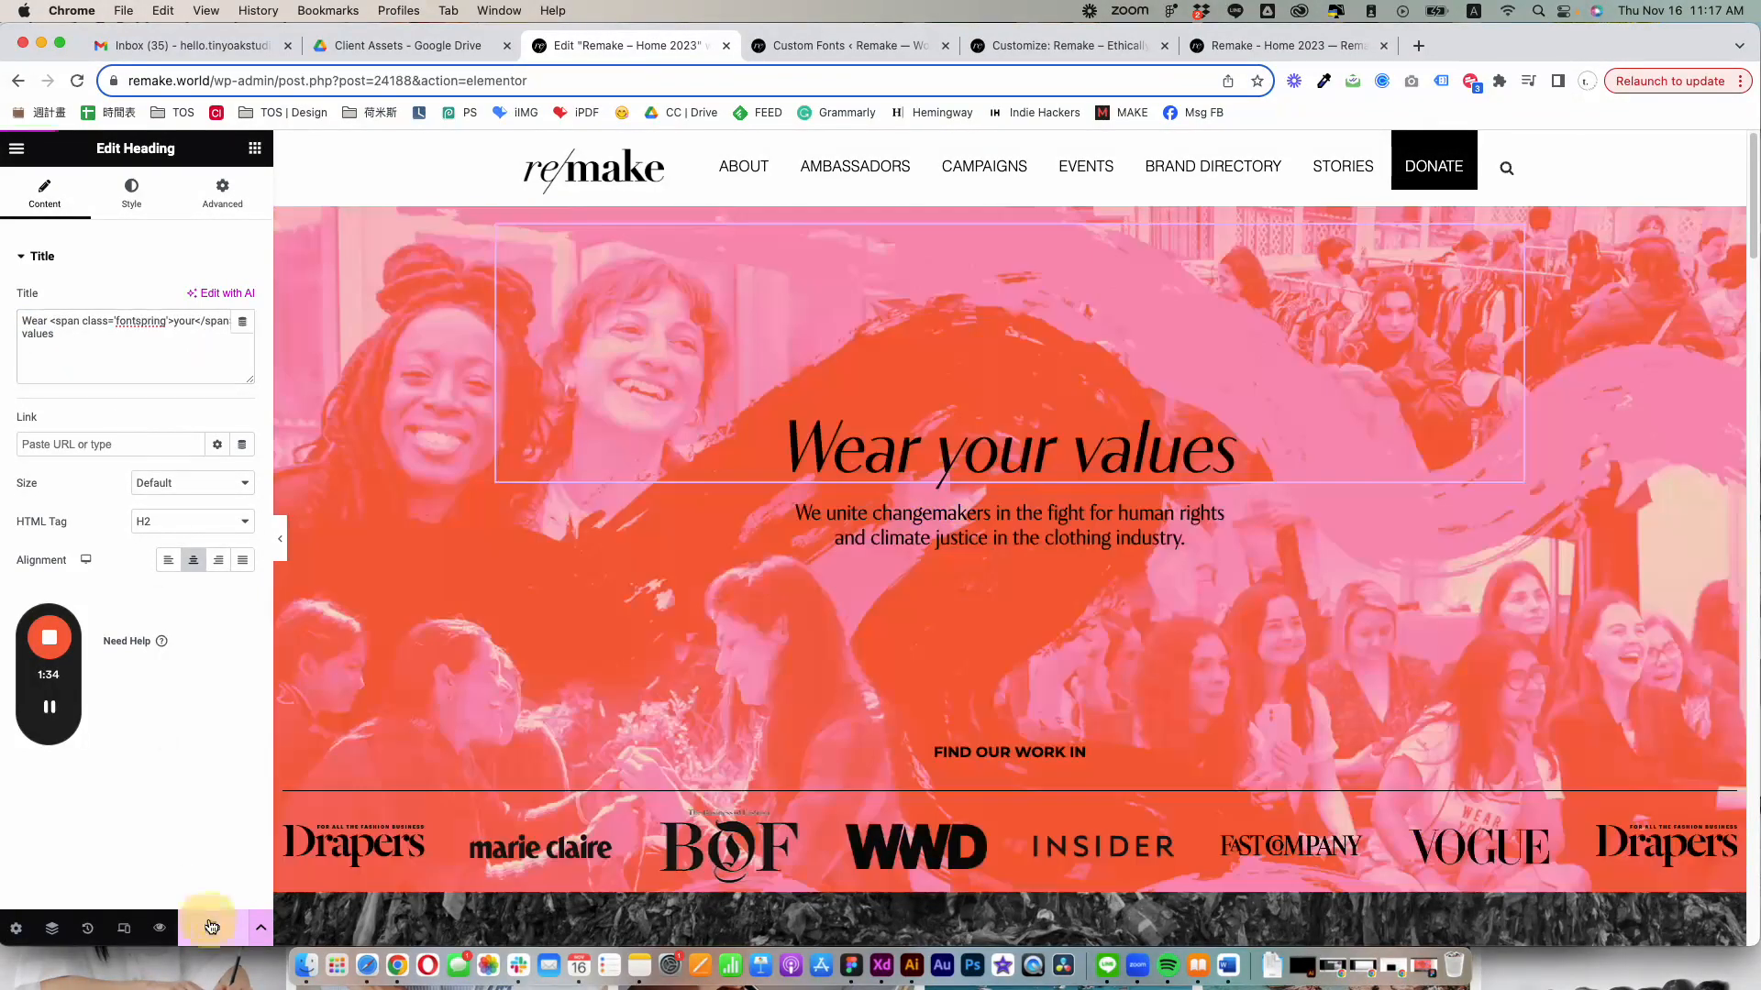
pyautogui.click(213, 927)
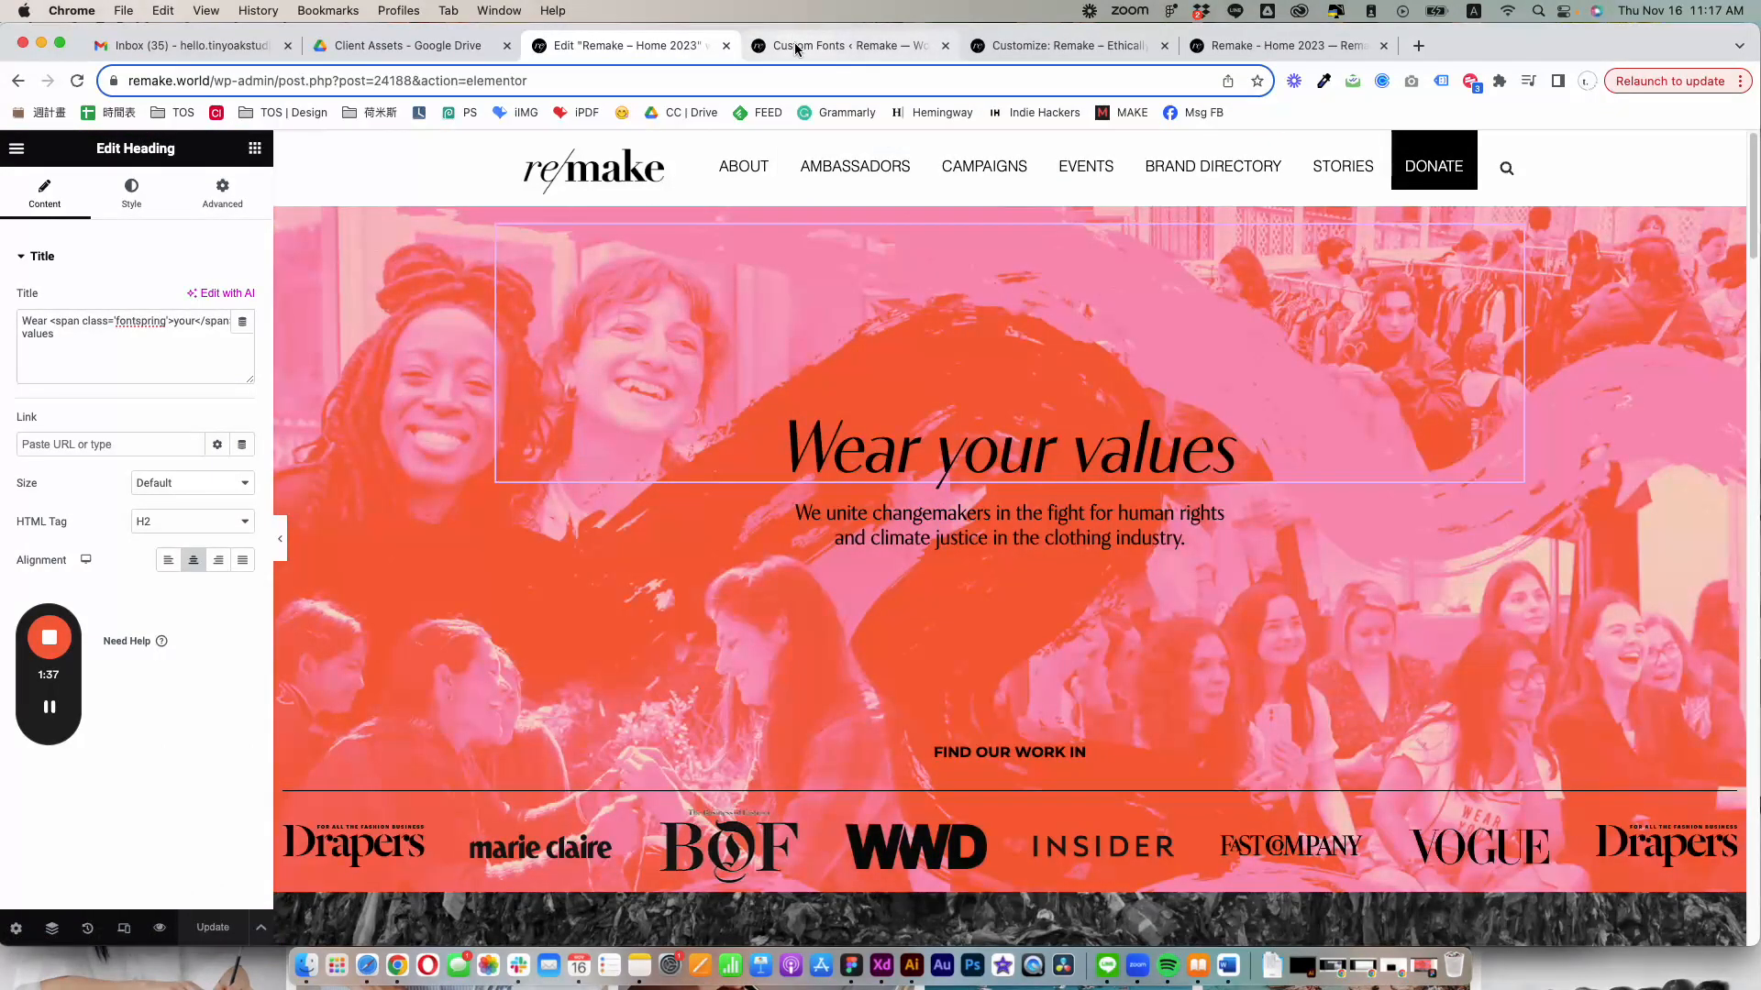
# Review the Fontspring Regular font's name and file in the WordPress custom fonts settings, and look through the custom fonts list
pyautogui.click(807, 46)
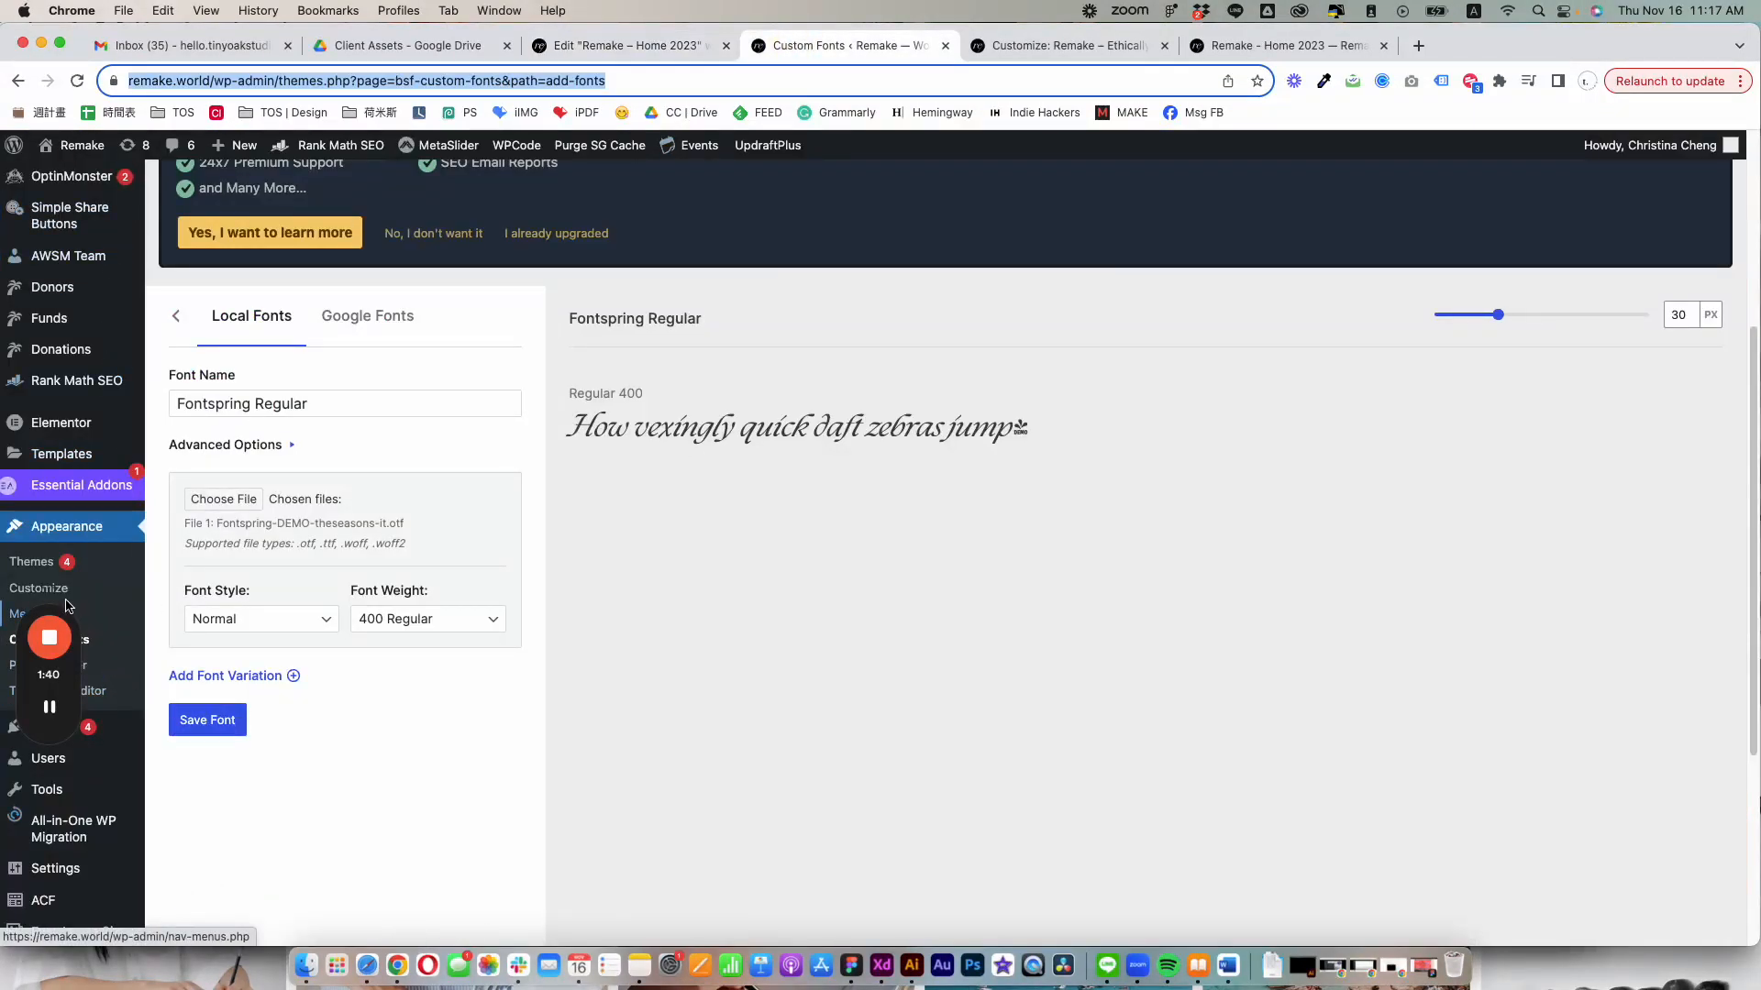
pyautogui.moveTo(50, 605); pyautogui.dragTo(757, 691)
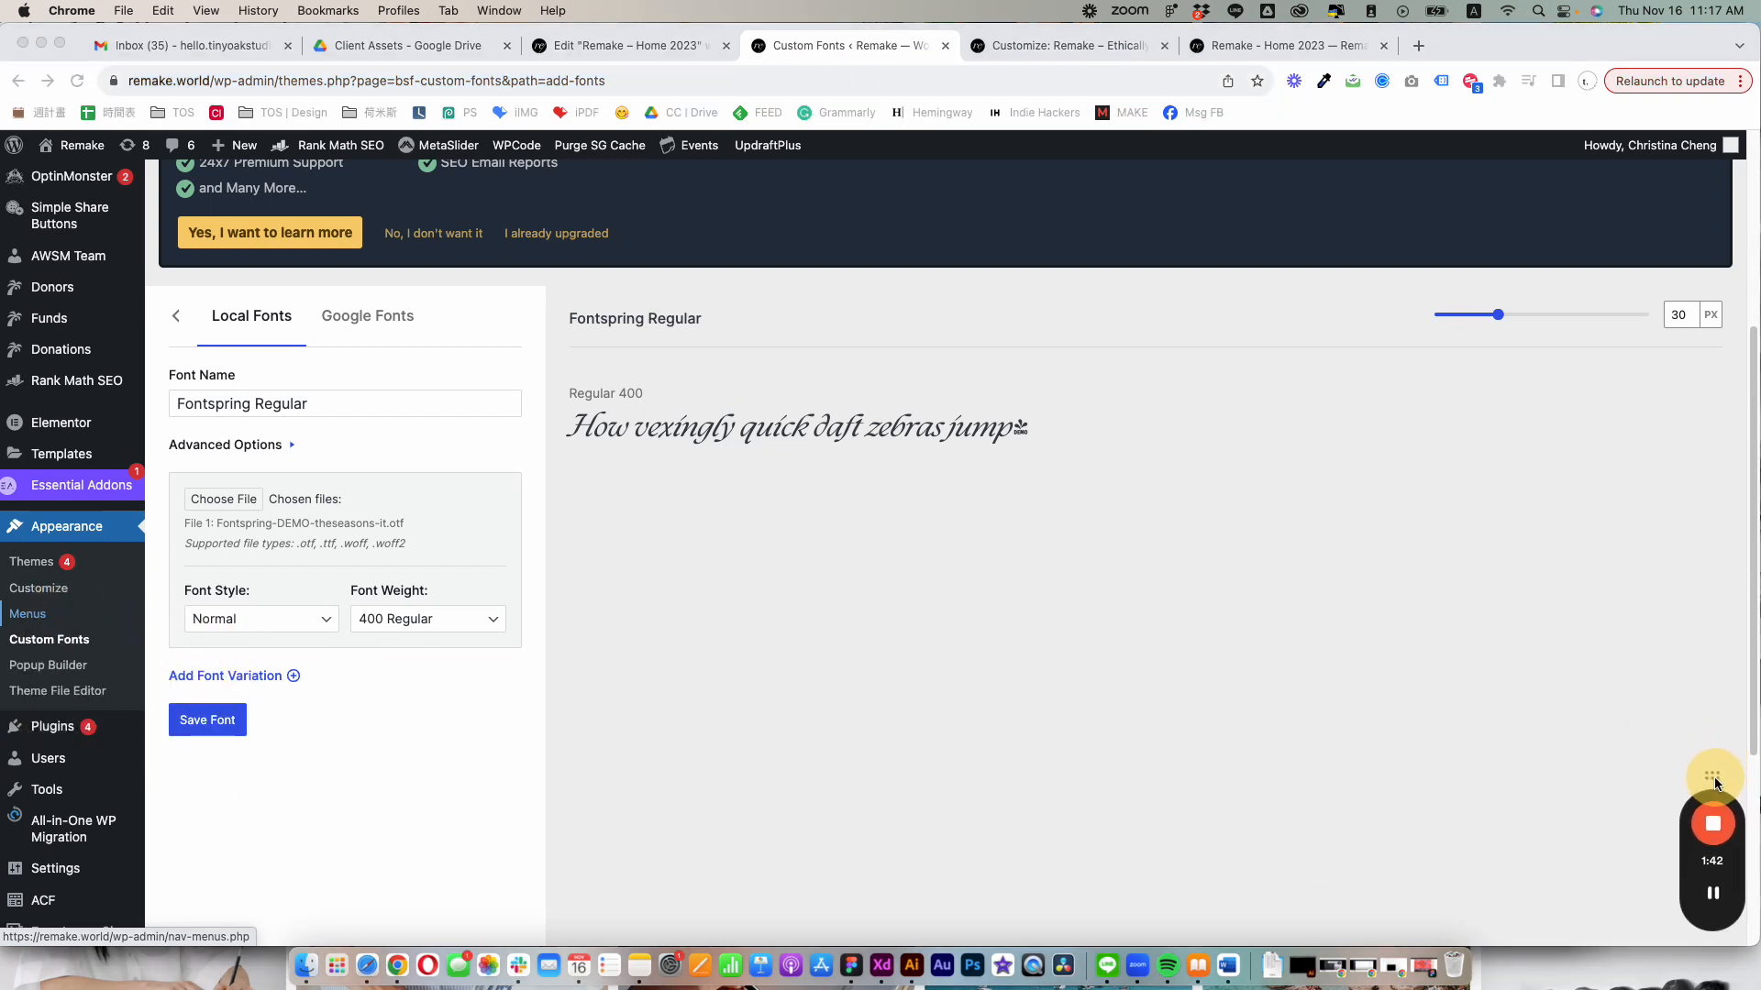
pyautogui.click(40, 642)
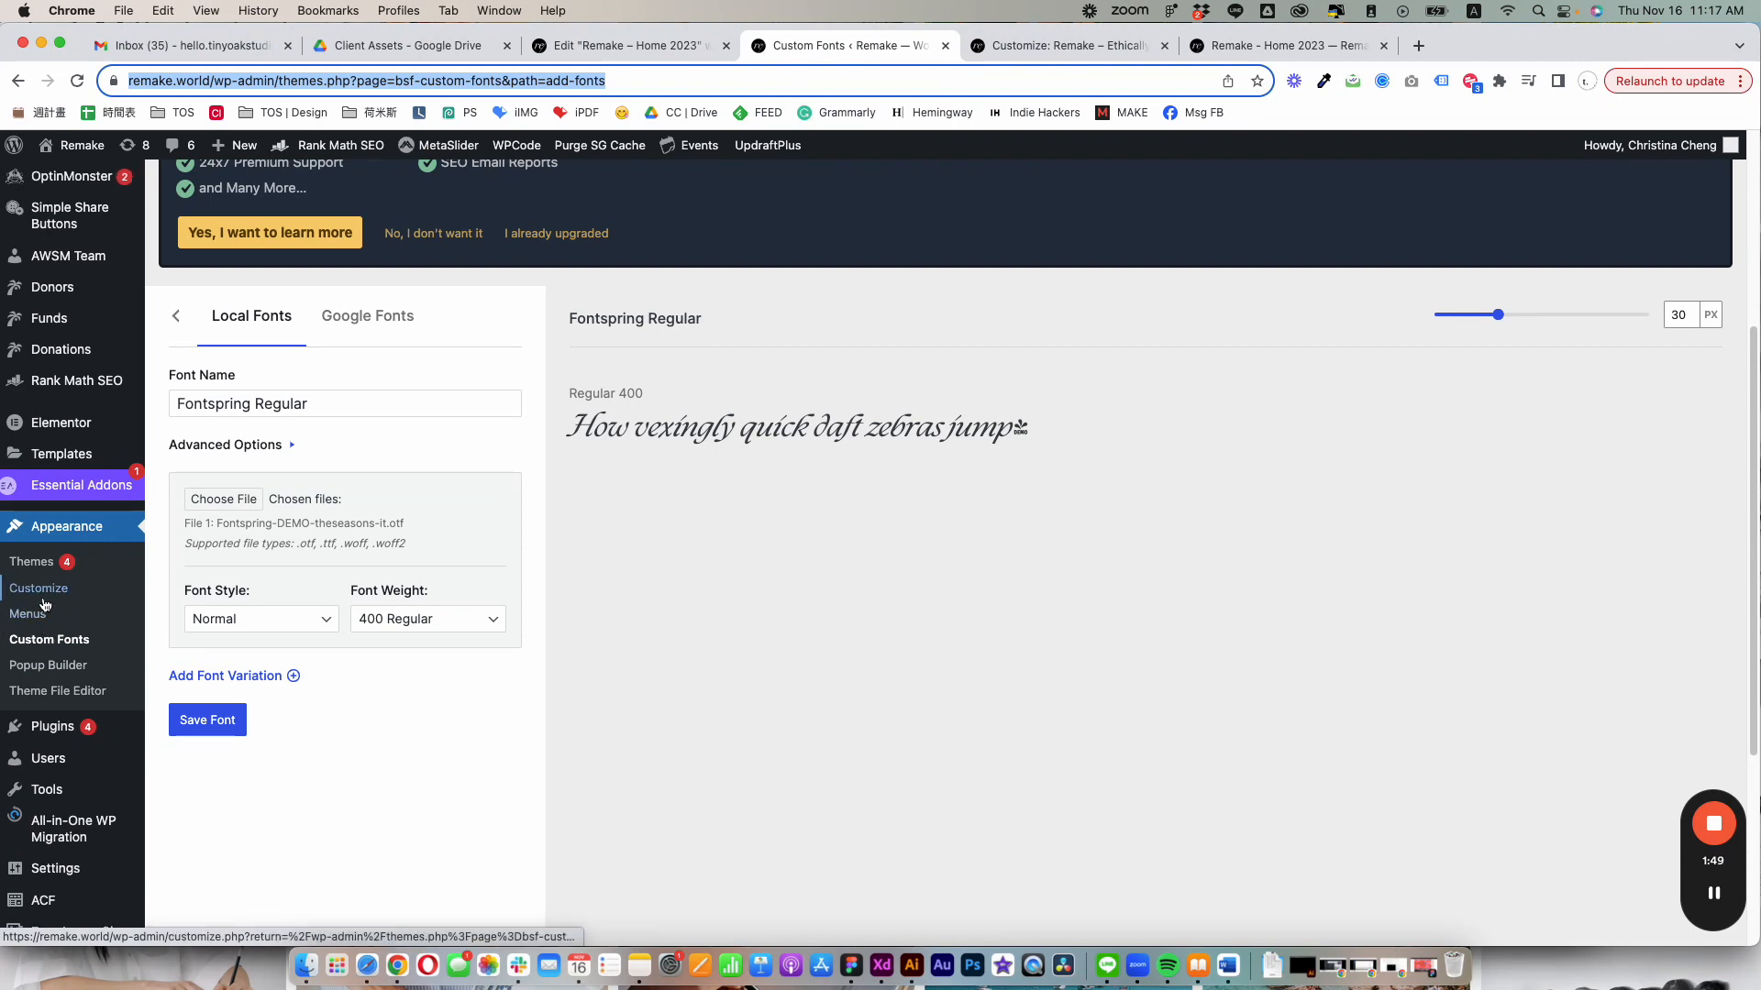
pyautogui.click(178, 403)
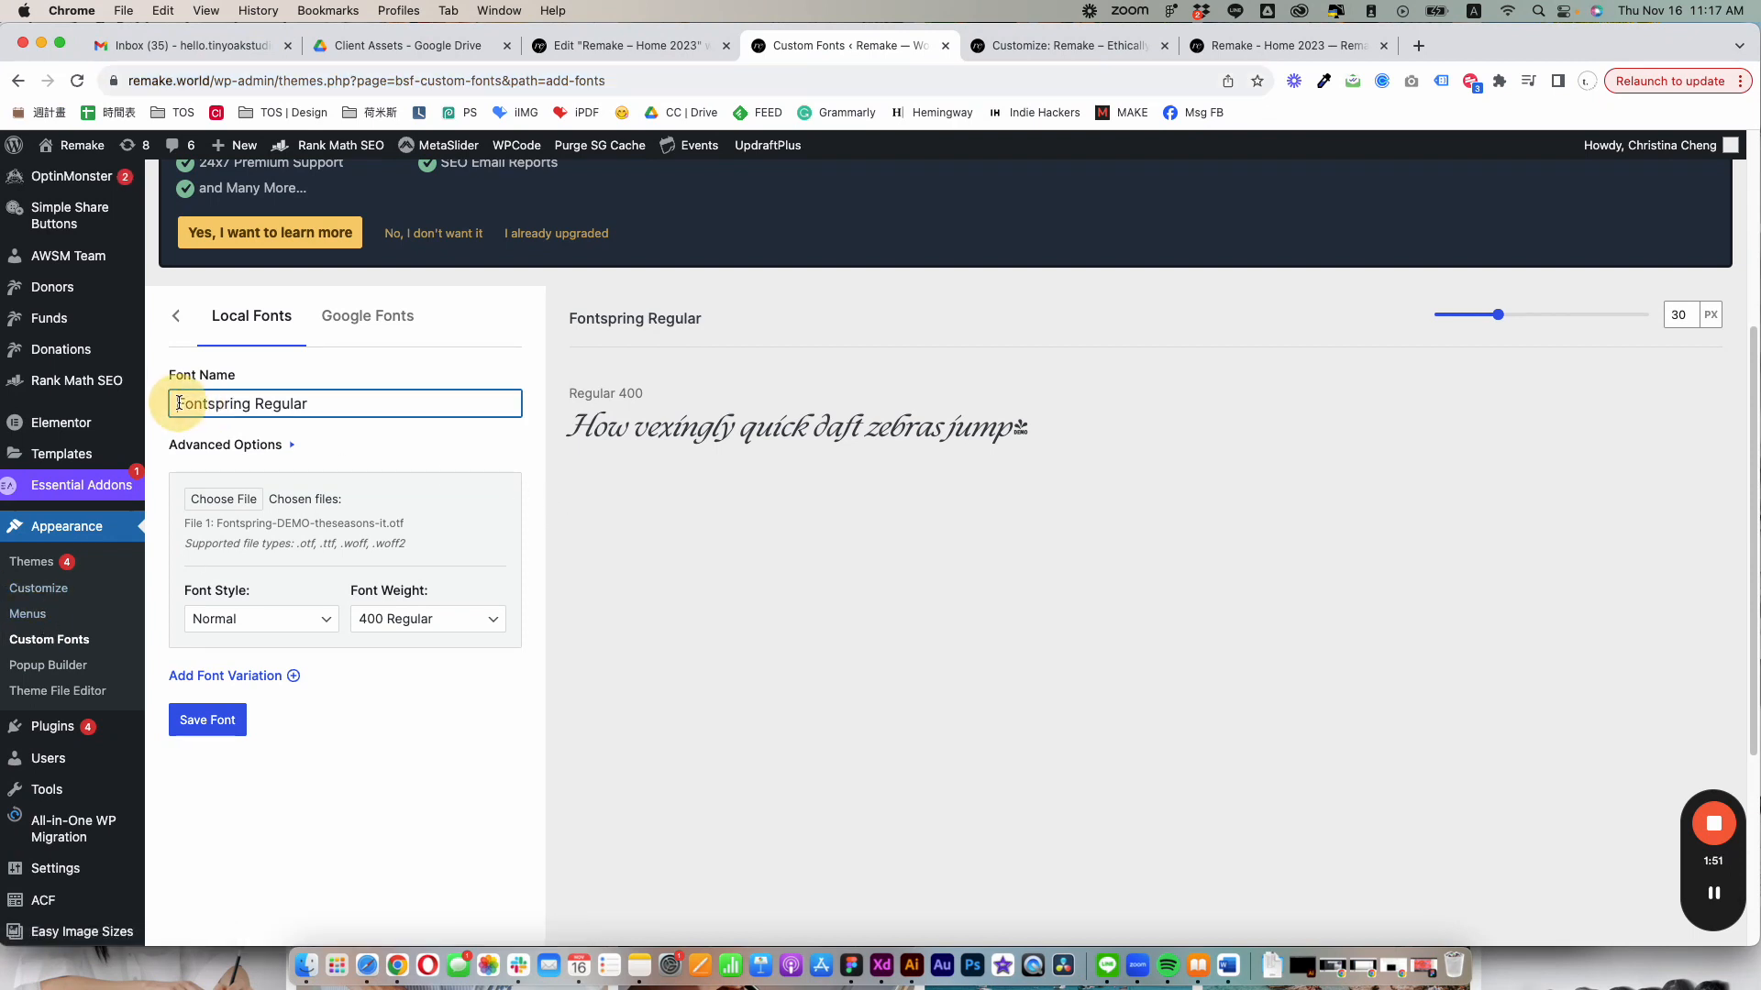
pyautogui.click(319, 396)
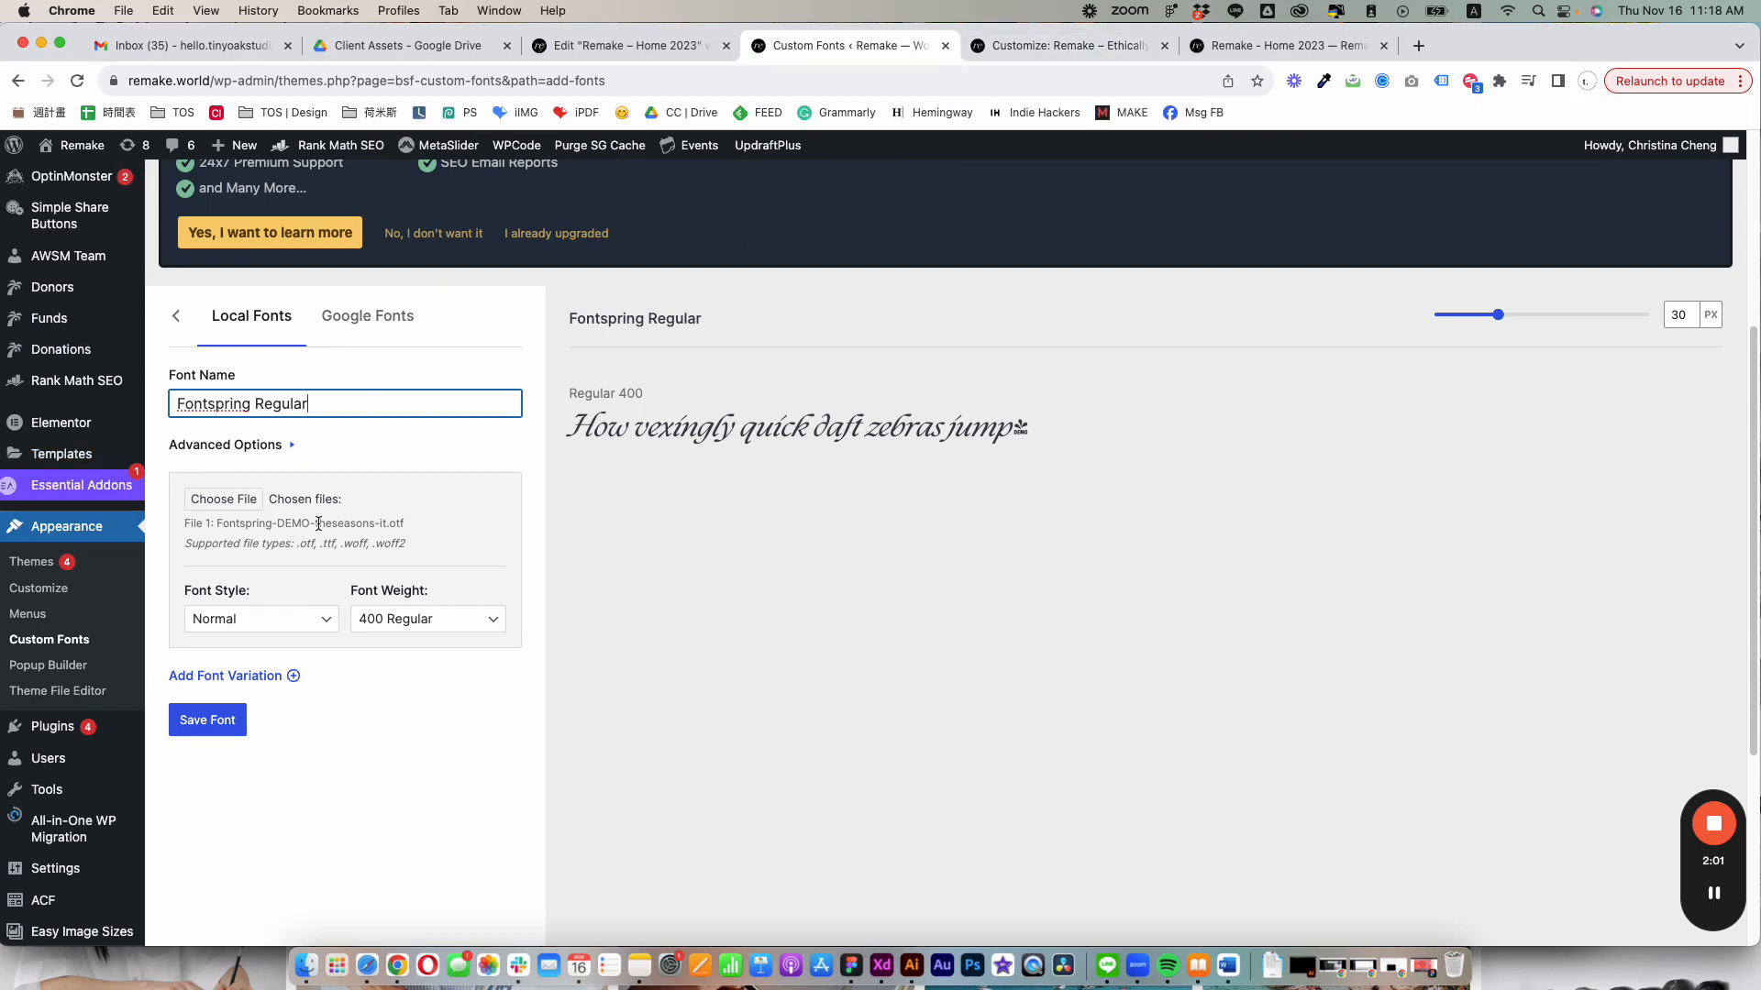
pyautogui.click(175, 316)
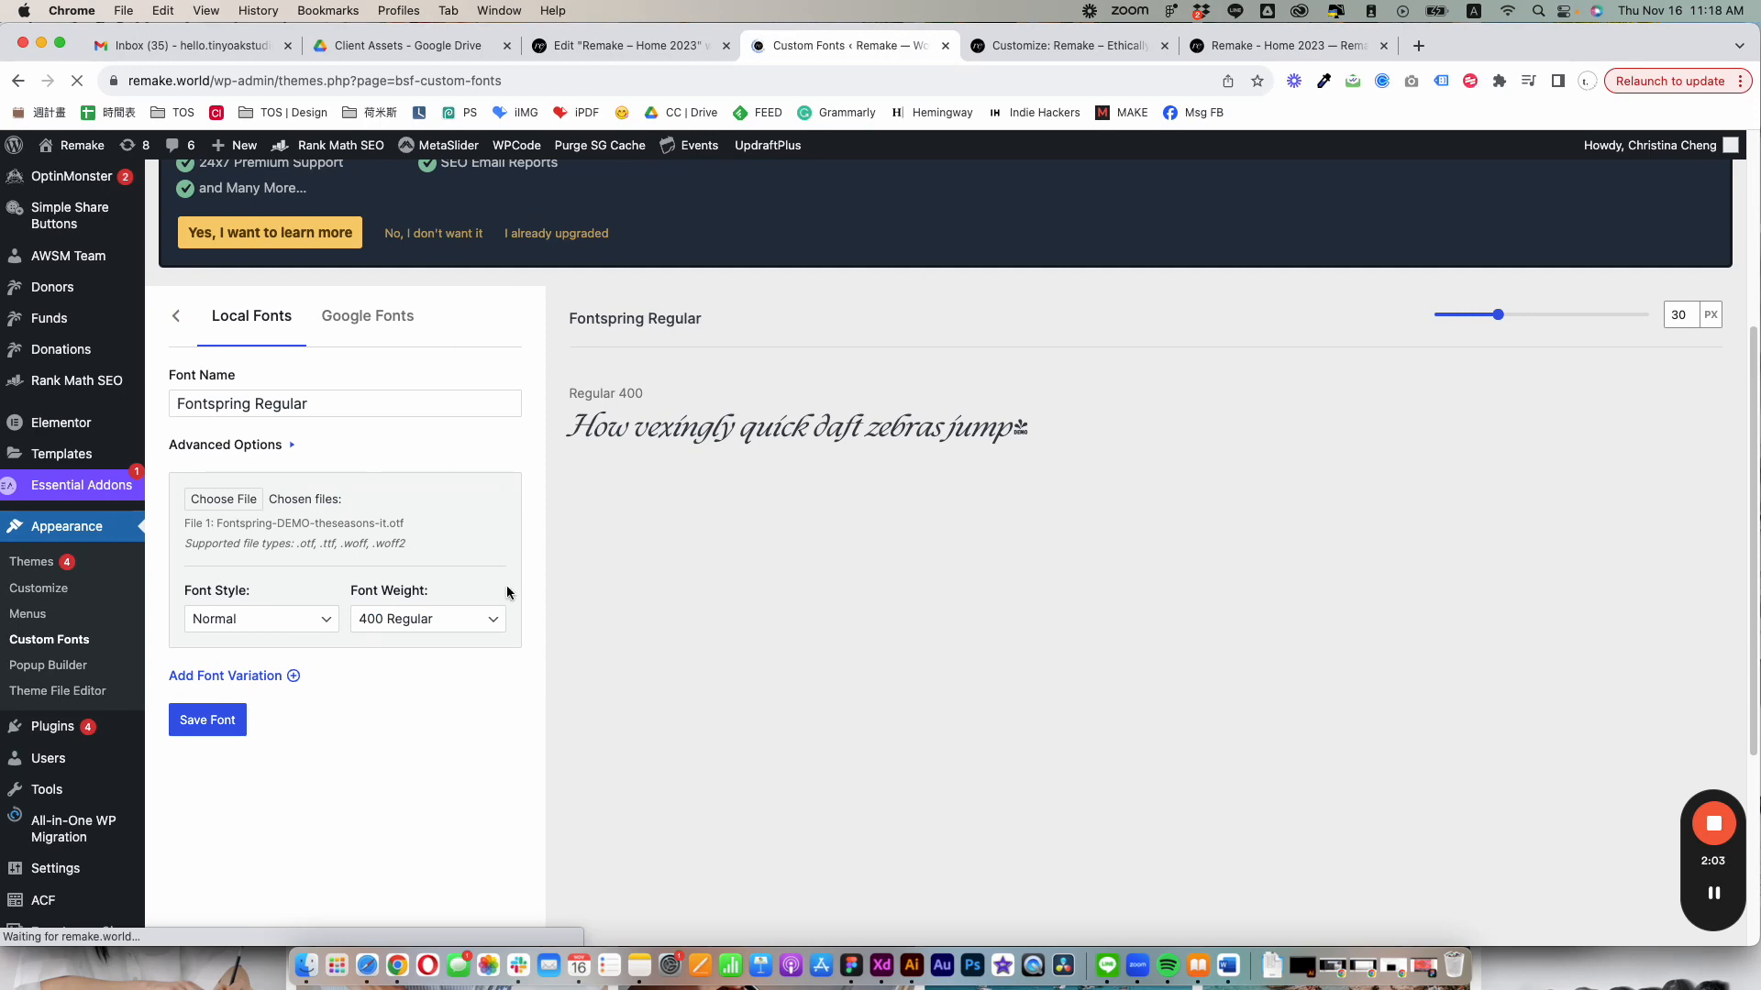
pyautogui.scroll(-10, 458, 635)
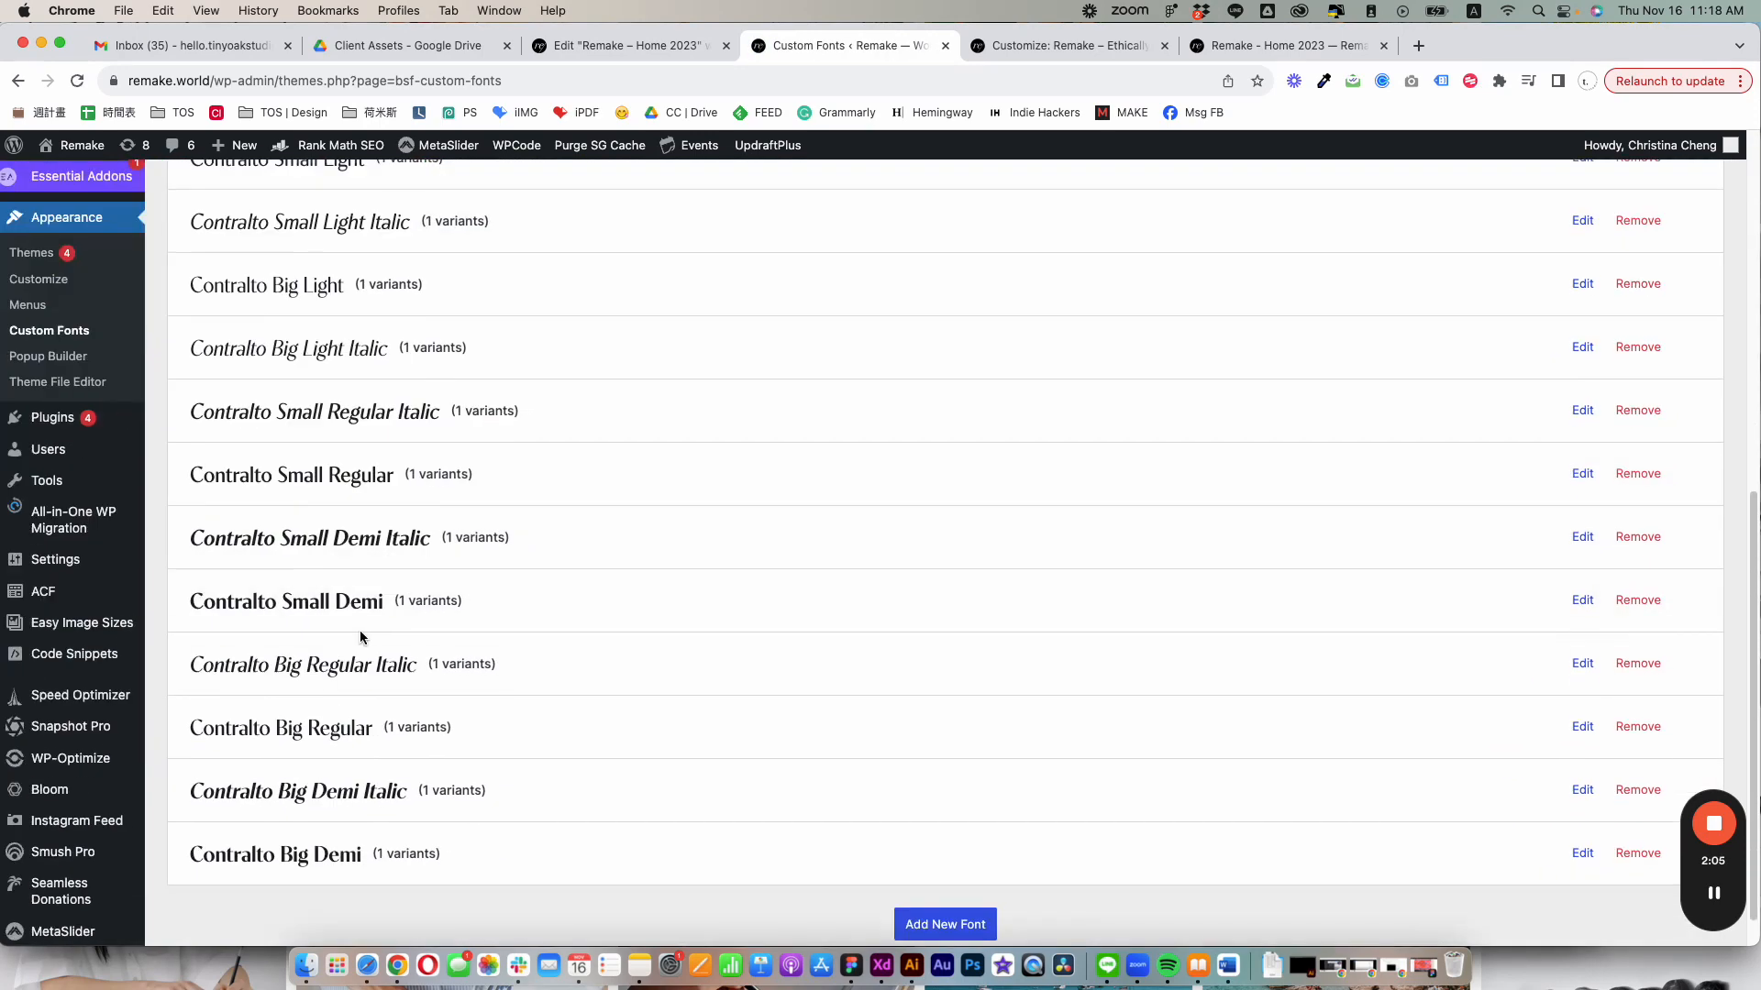
pyautogui.scroll(15, 370, 546)
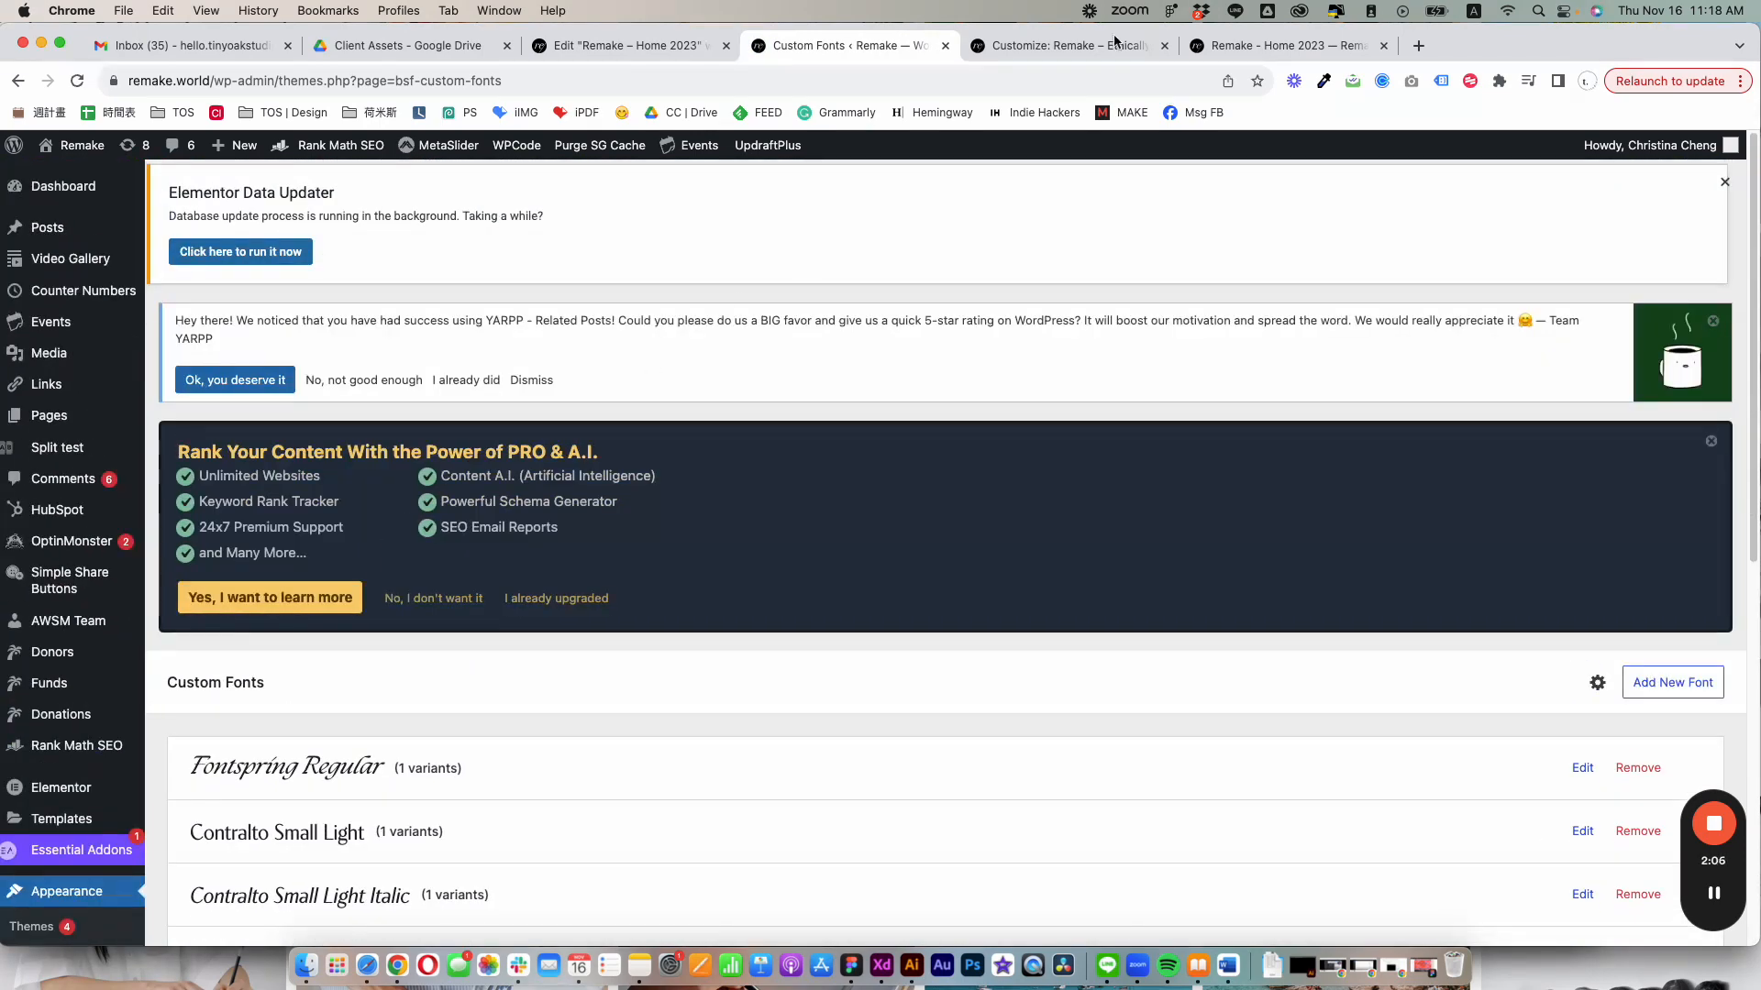
# Examine the .fontspring rule in the theme's Additional CSS and compare its font family with the custom fonts list
pyautogui.click(1048, 46)
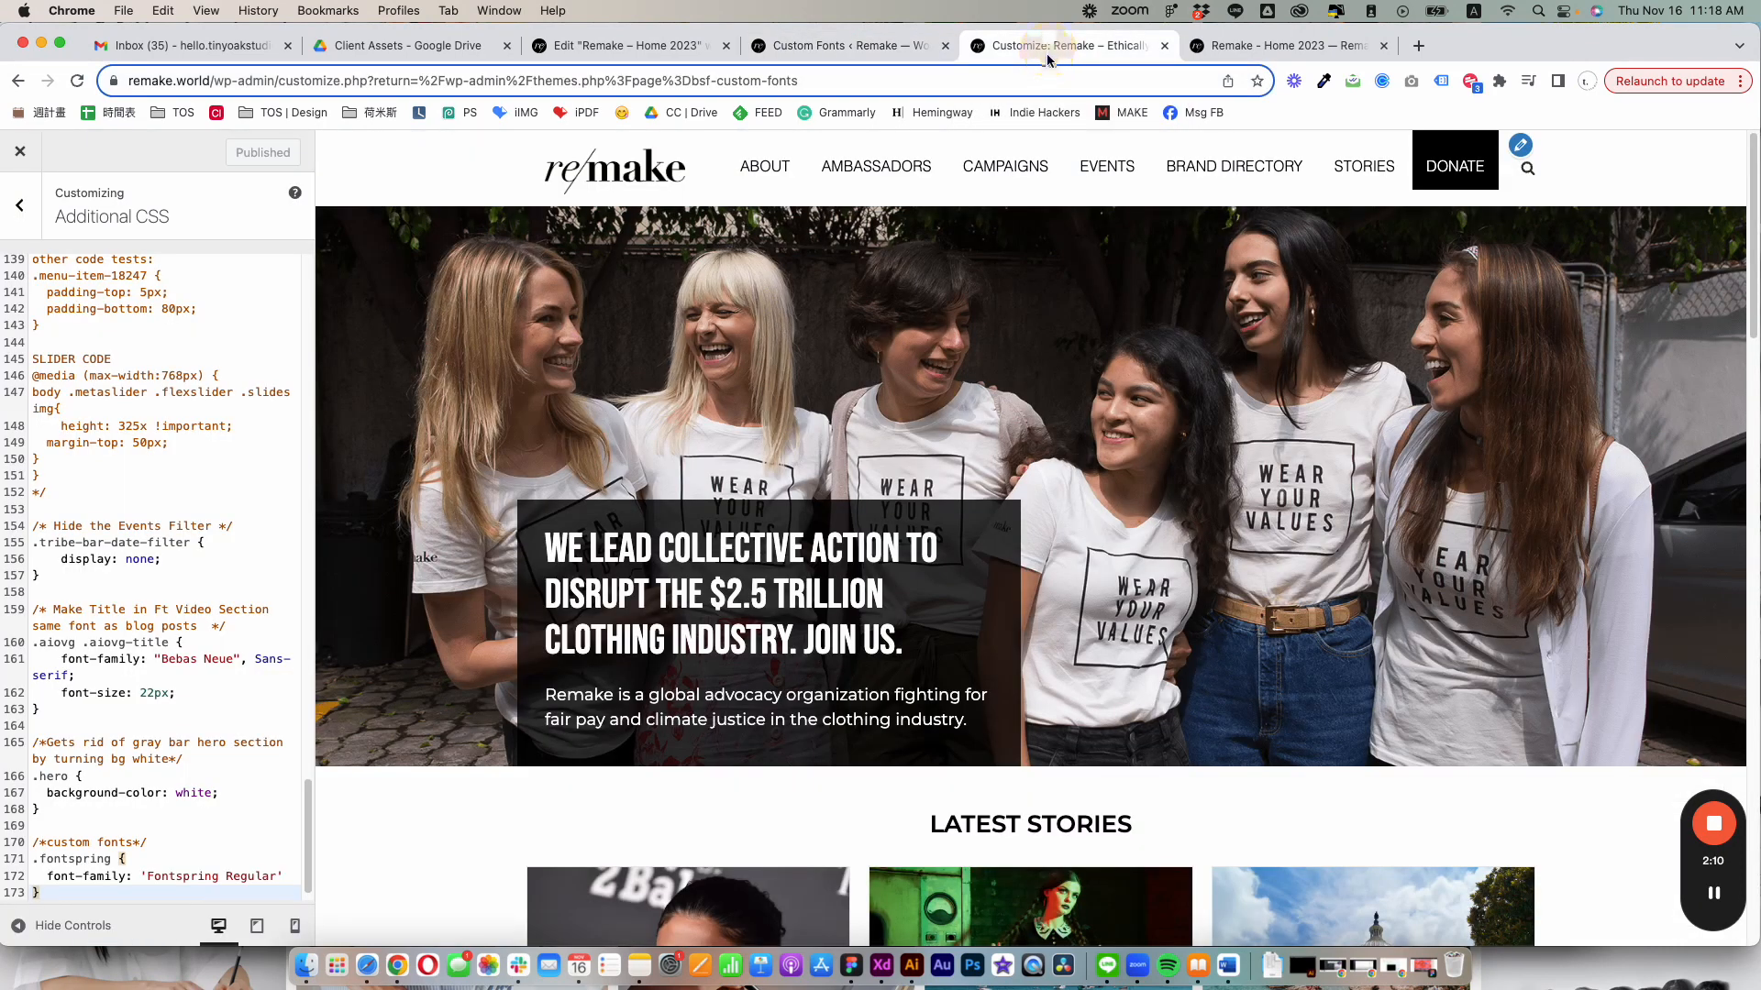
pyautogui.scroll(-1, 222, 312)
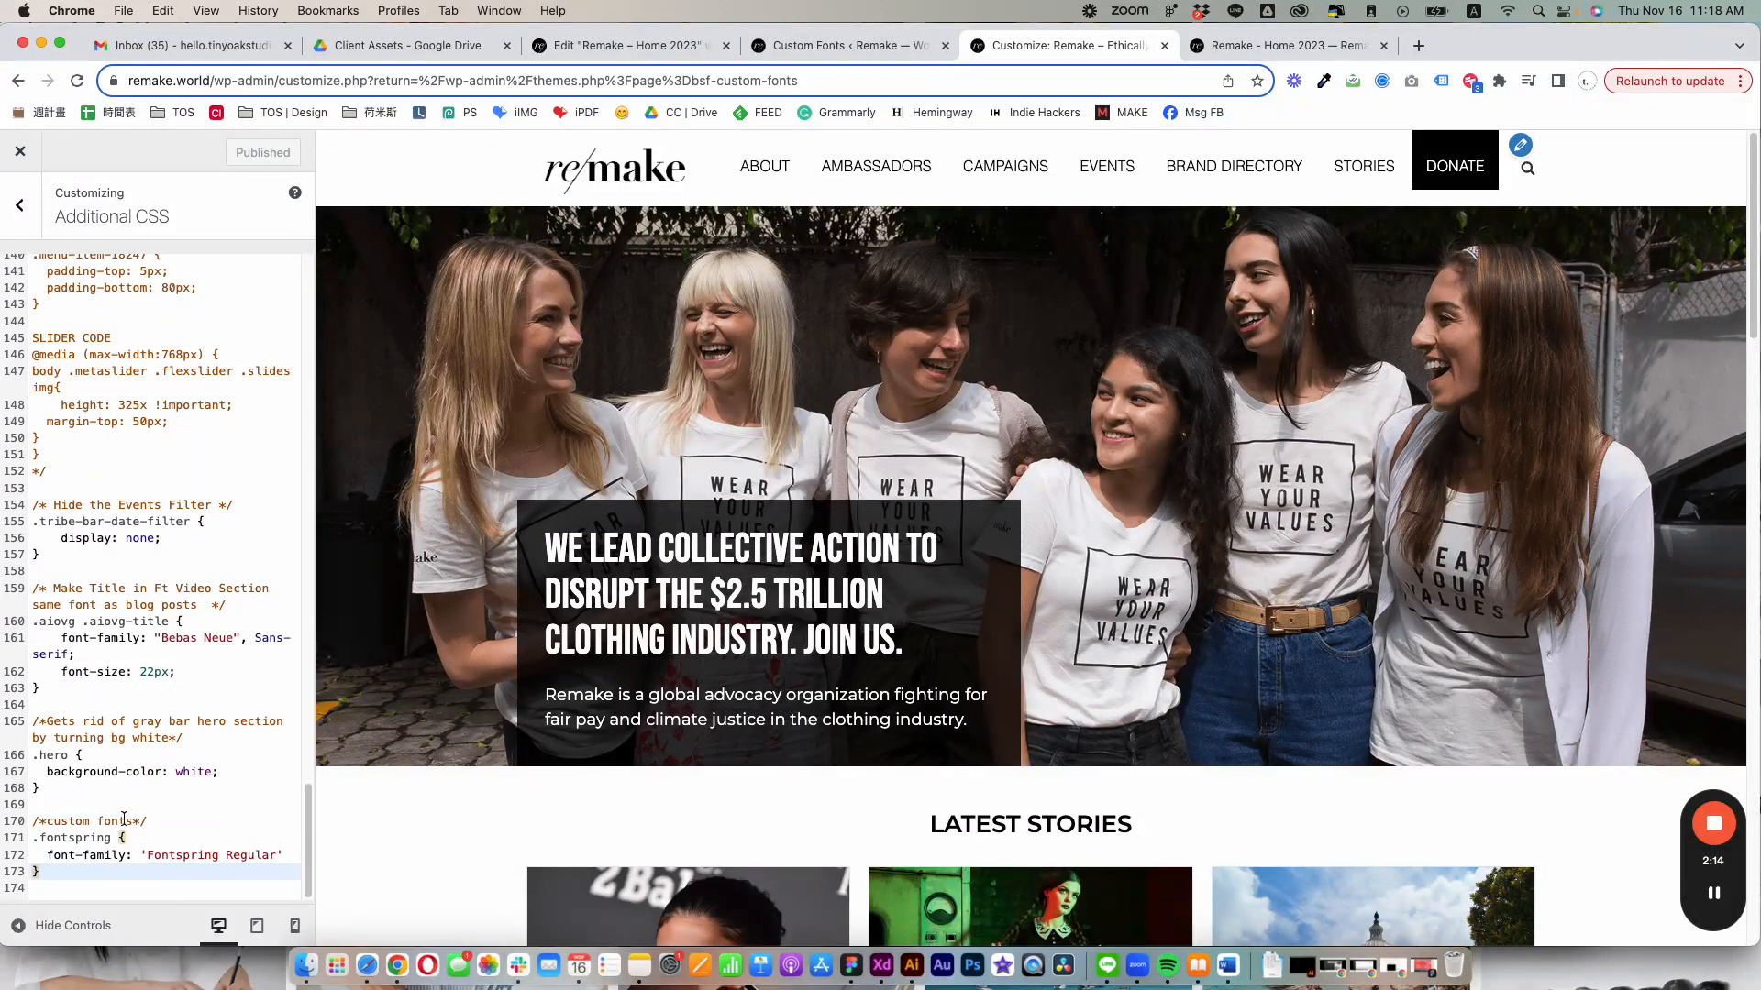
pyautogui.moveTo(144, 821); pyautogui.dragTo(32, 826)
pyautogui.moveTo(150, 821); pyautogui.dragTo(20, 835)
pyautogui.moveTo(145, 820)
pyautogui.mouseDown()
pyautogui.moveTo(35, 825)
pyautogui.moveTo(154, 821)
pyautogui.mouseUp()
pyautogui.click(169, 821)
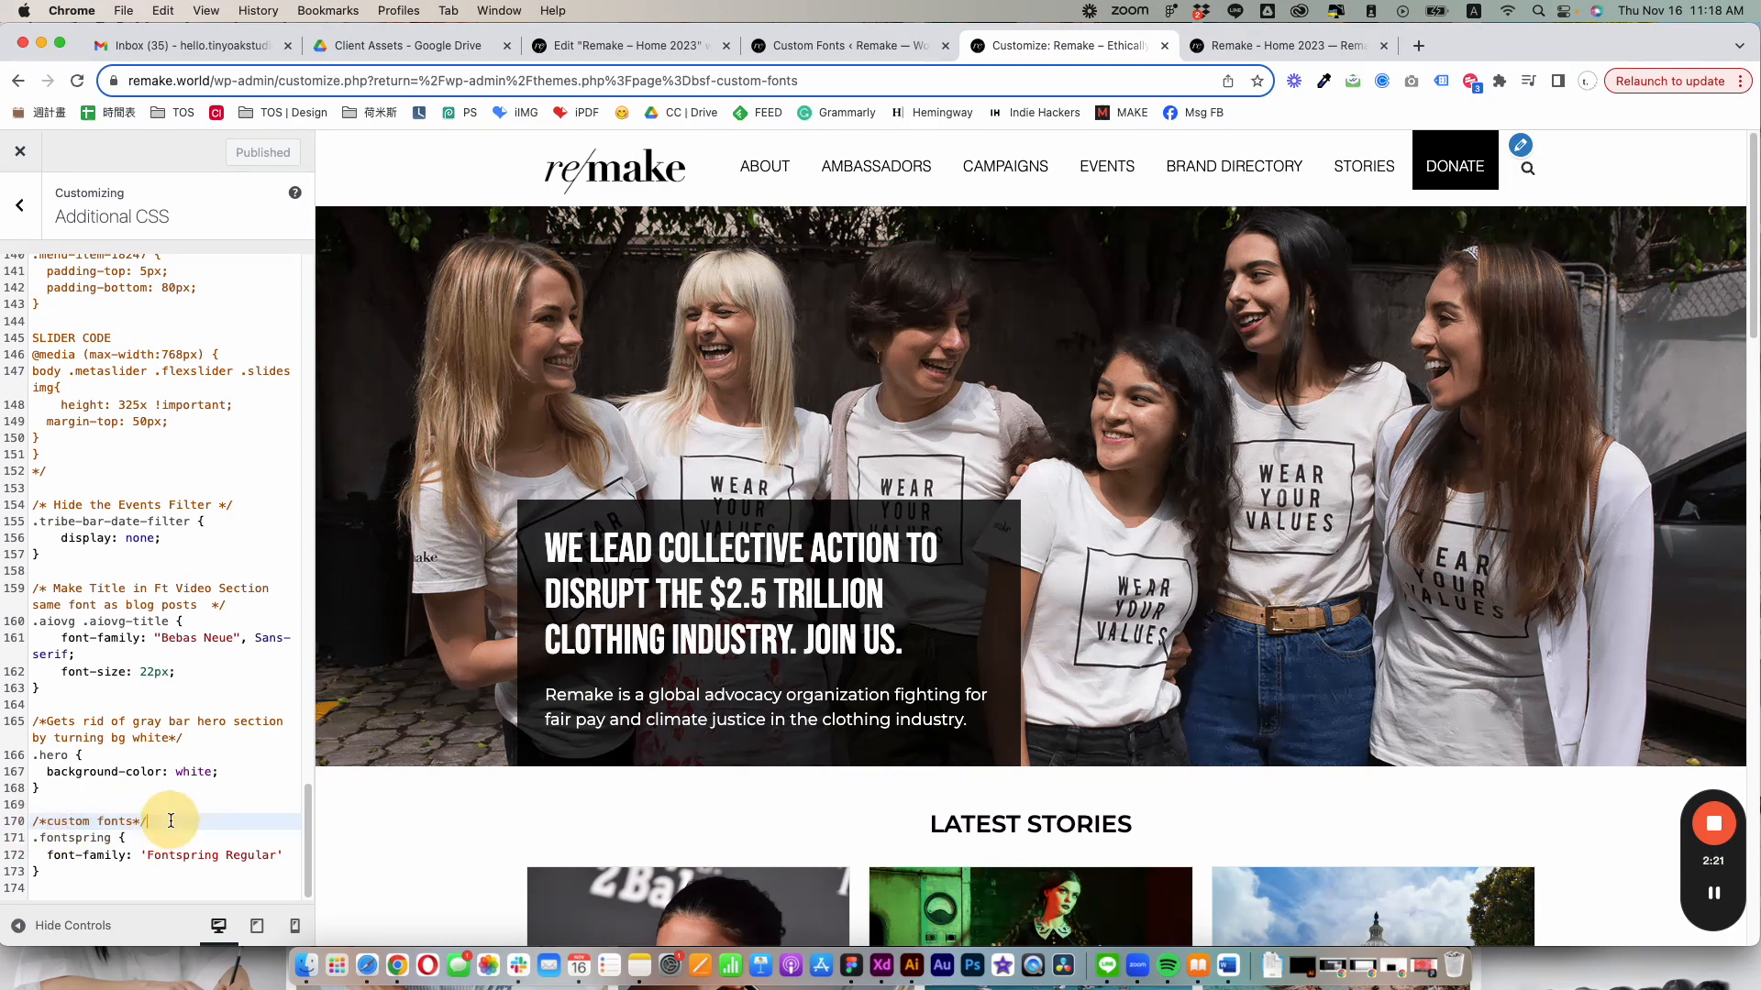
pyautogui.click(46, 843)
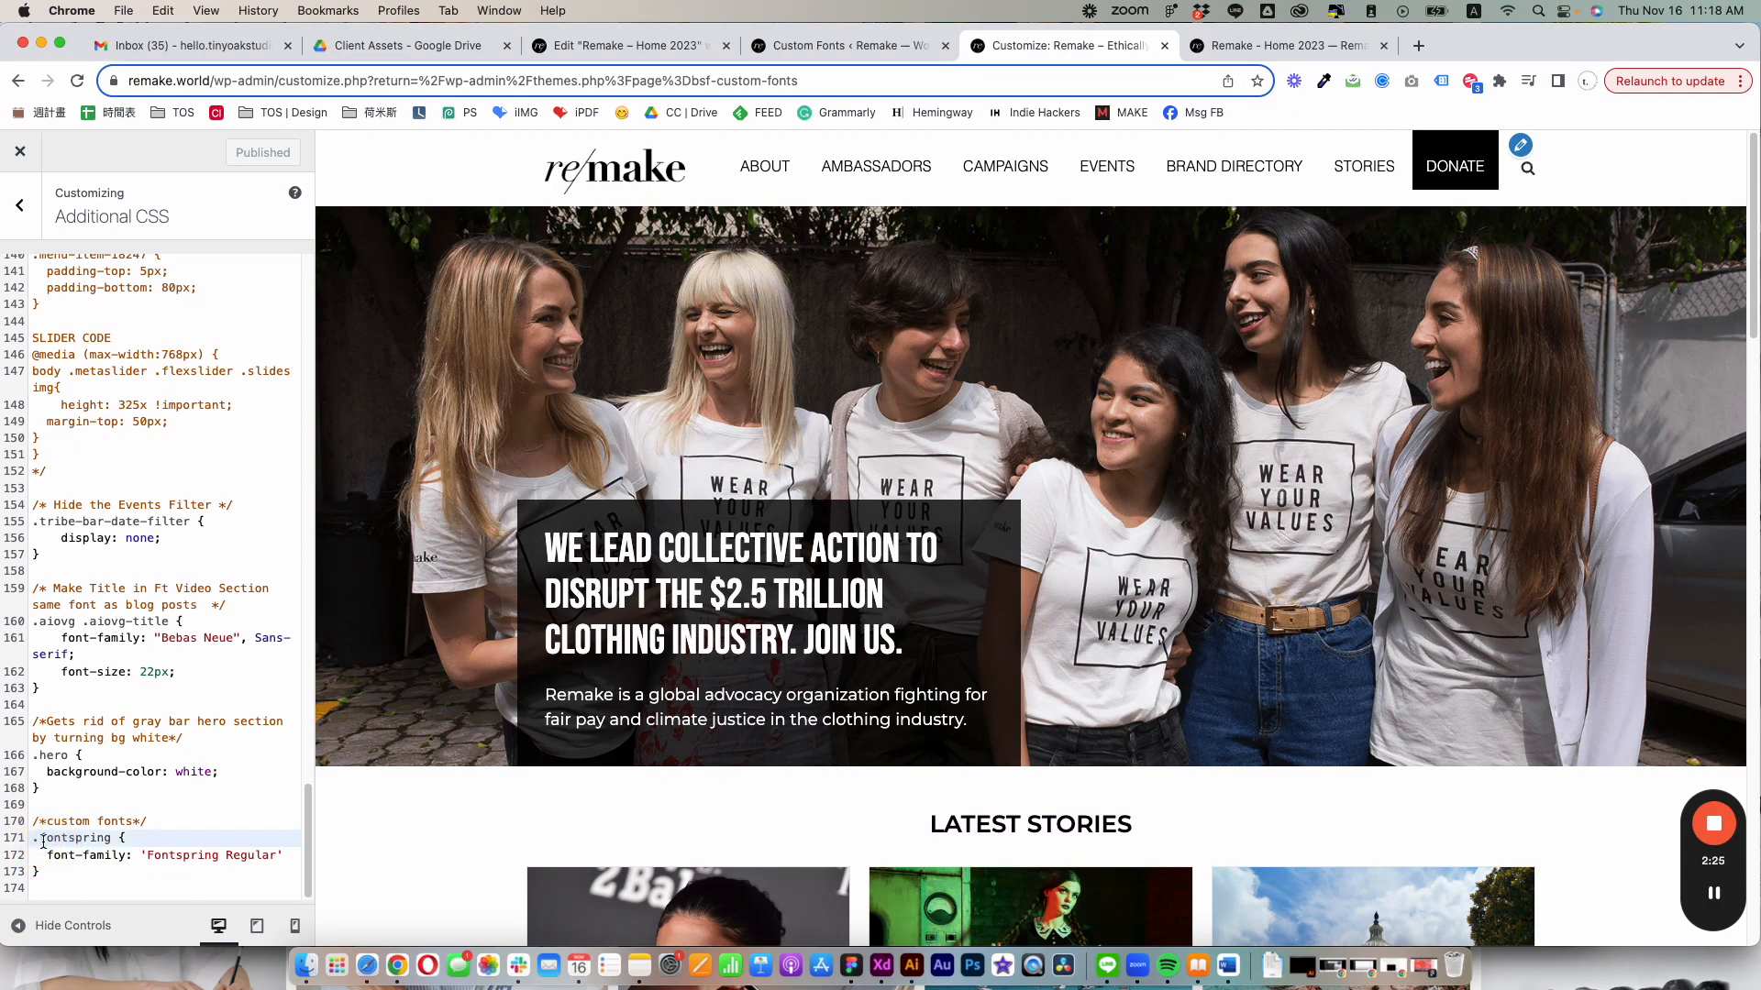
pyautogui.moveTo(40, 843); pyautogui.dragTo(108, 844)
pyautogui.click(134, 842)
pyautogui.moveTo(141, 855)
pyautogui.mouseDown()
pyautogui.moveTo(285, 855)
pyautogui.moveTo(147, 856)
pyautogui.mouseUp()
pyautogui.click(279, 857)
pyautogui.click(807, 45)
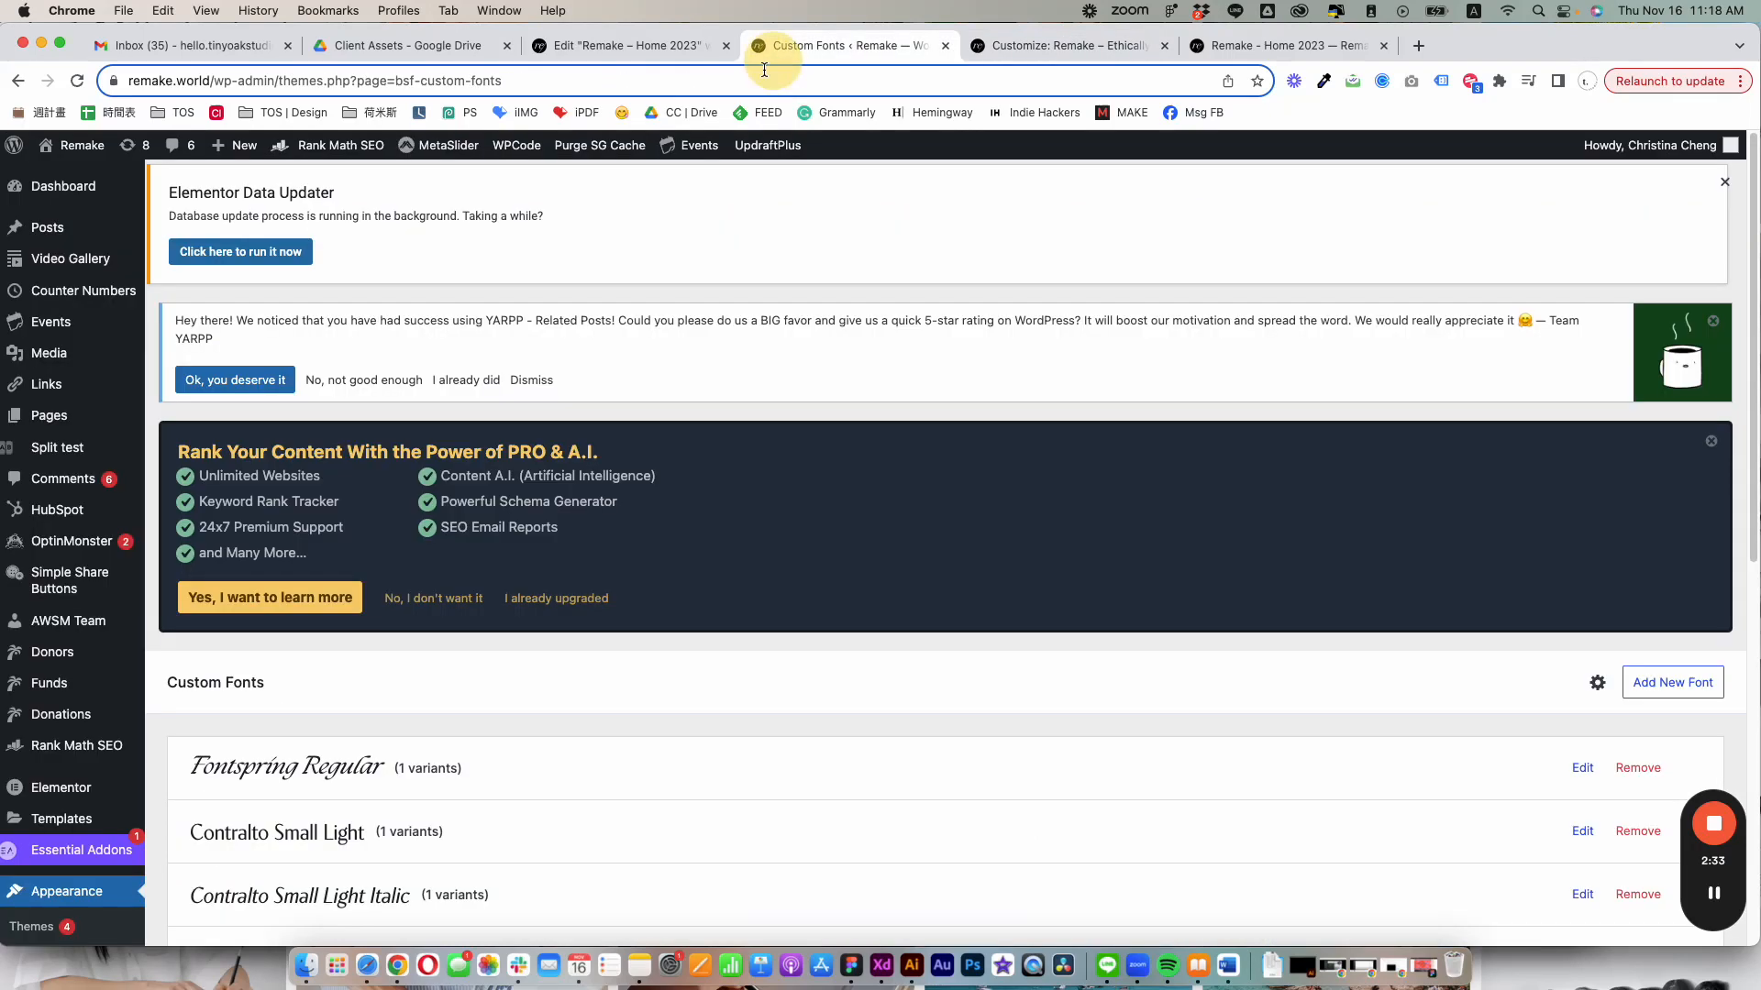
# Check how the Fontspring Regular font is named in its custom font settings, and close them without changes
pyautogui.scroll(-1, 300, 678)
pyautogui.click(300, 694)
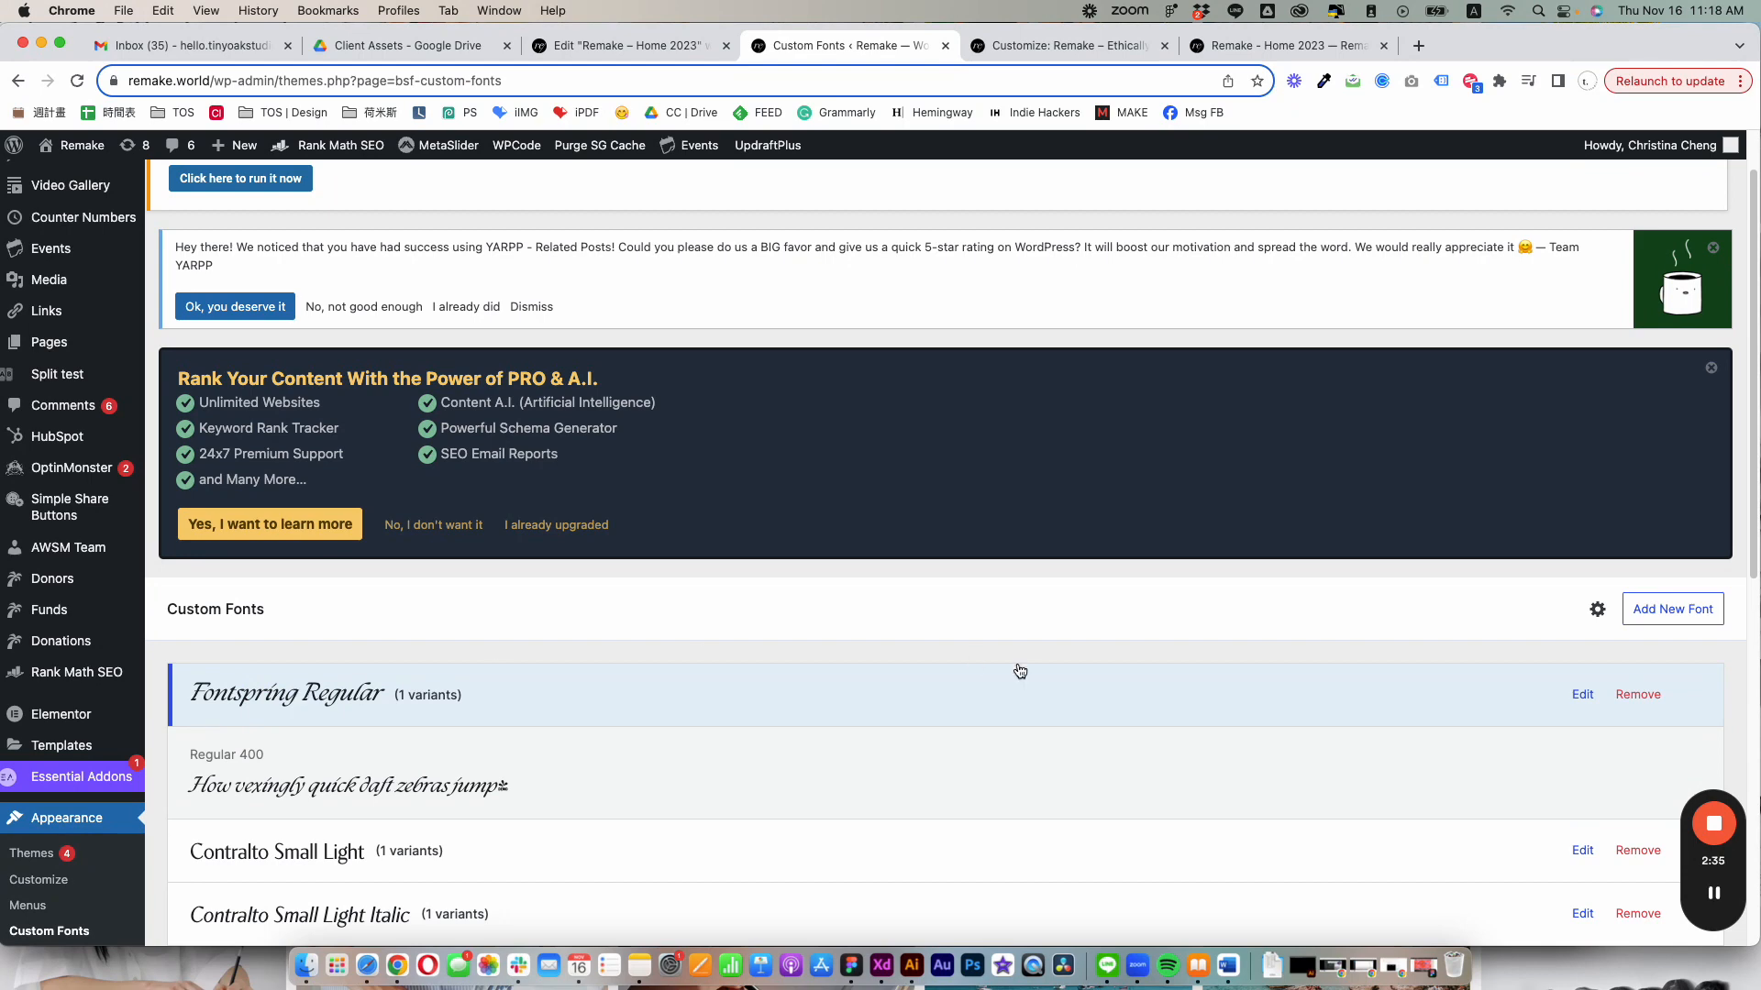
pyautogui.click(1583, 699)
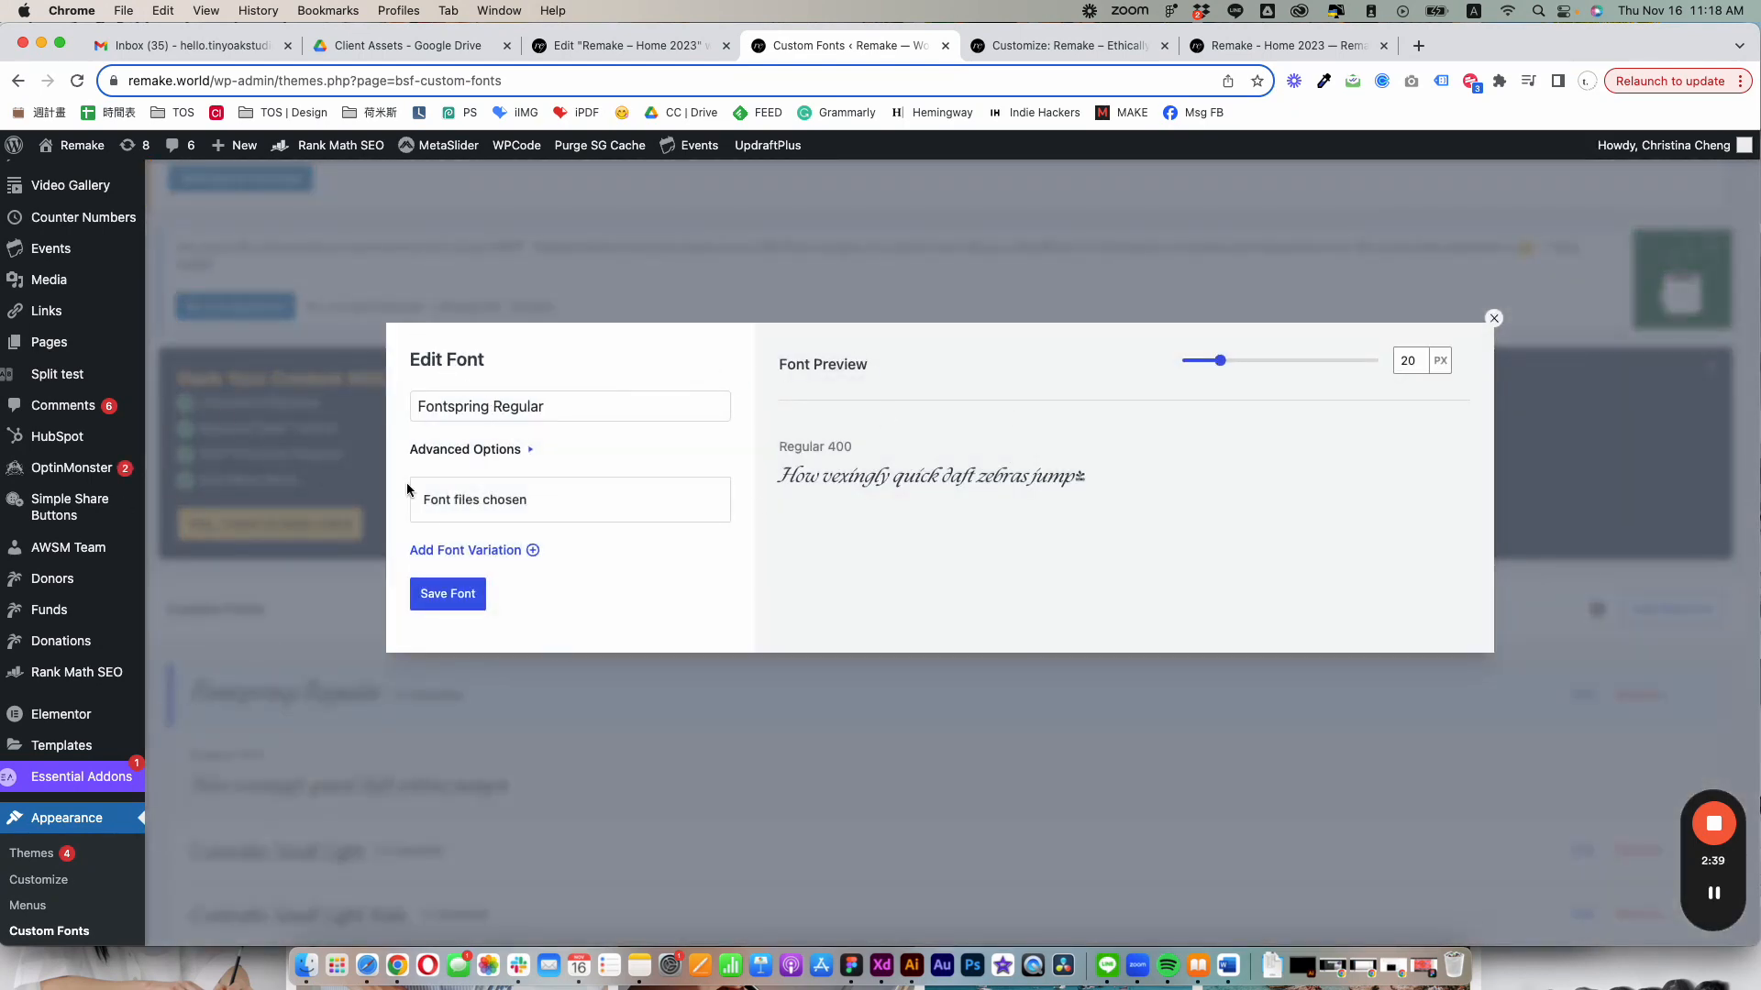
pyautogui.moveTo(556, 410); pyautogui.dragTo(410, 407)
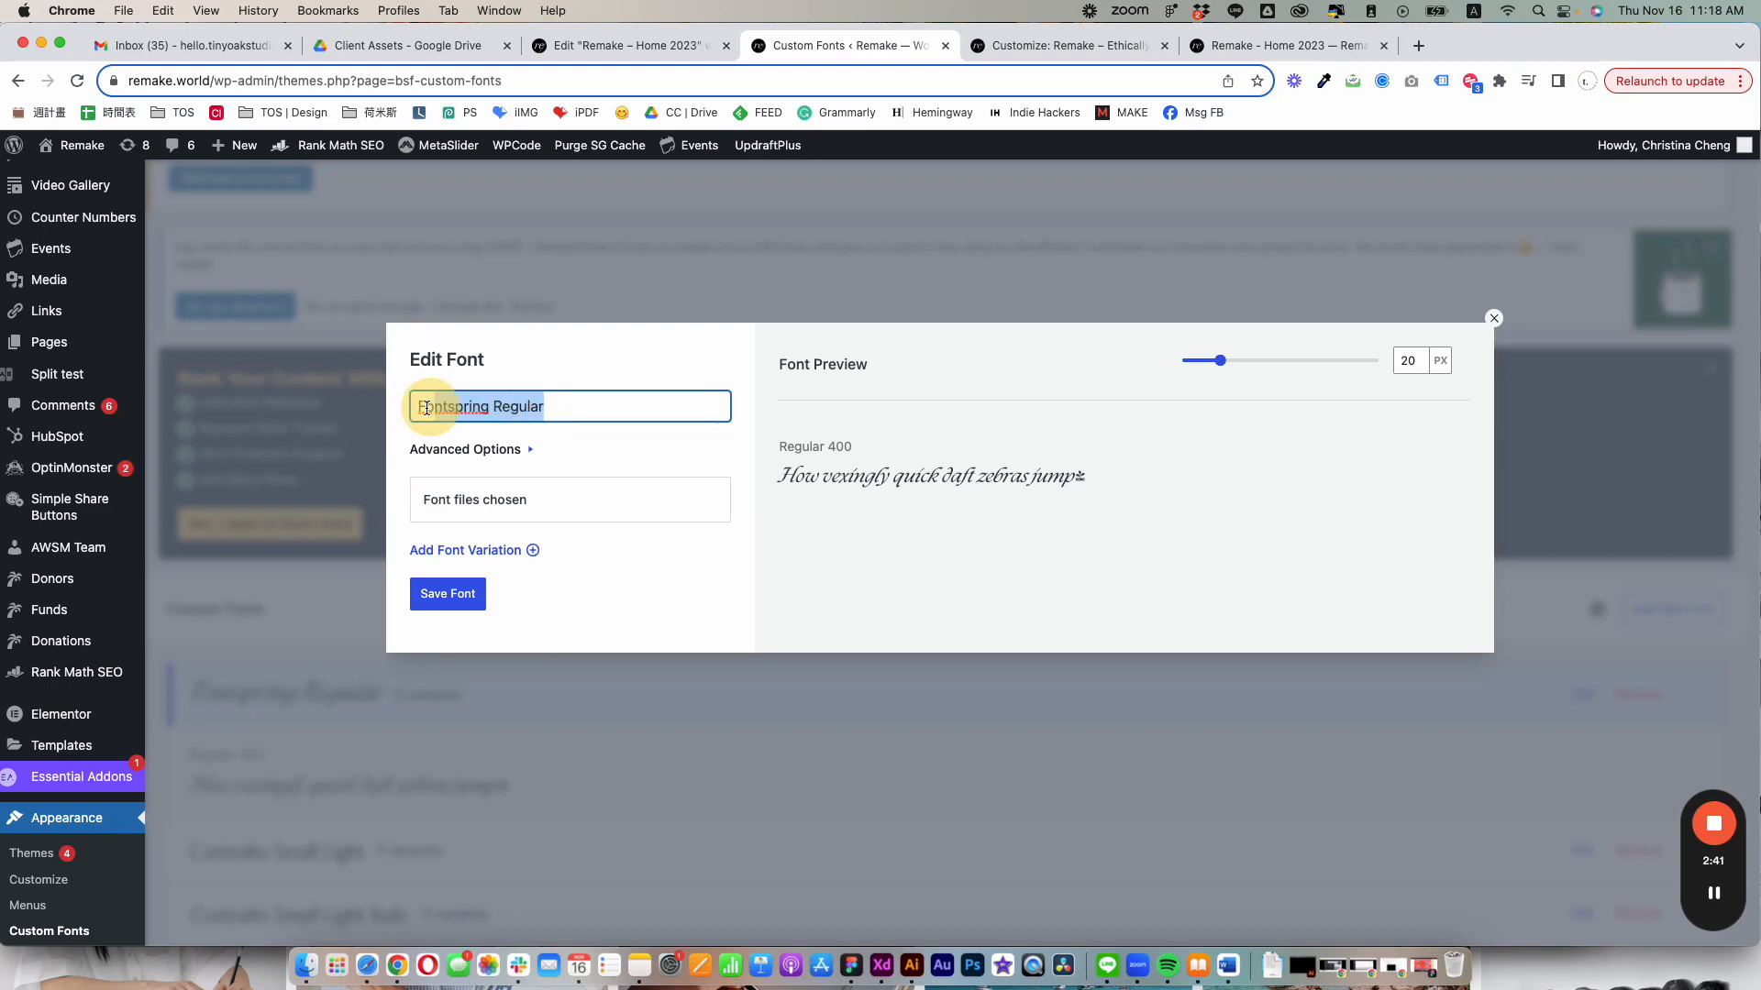
pyautogui.click(850, 215)
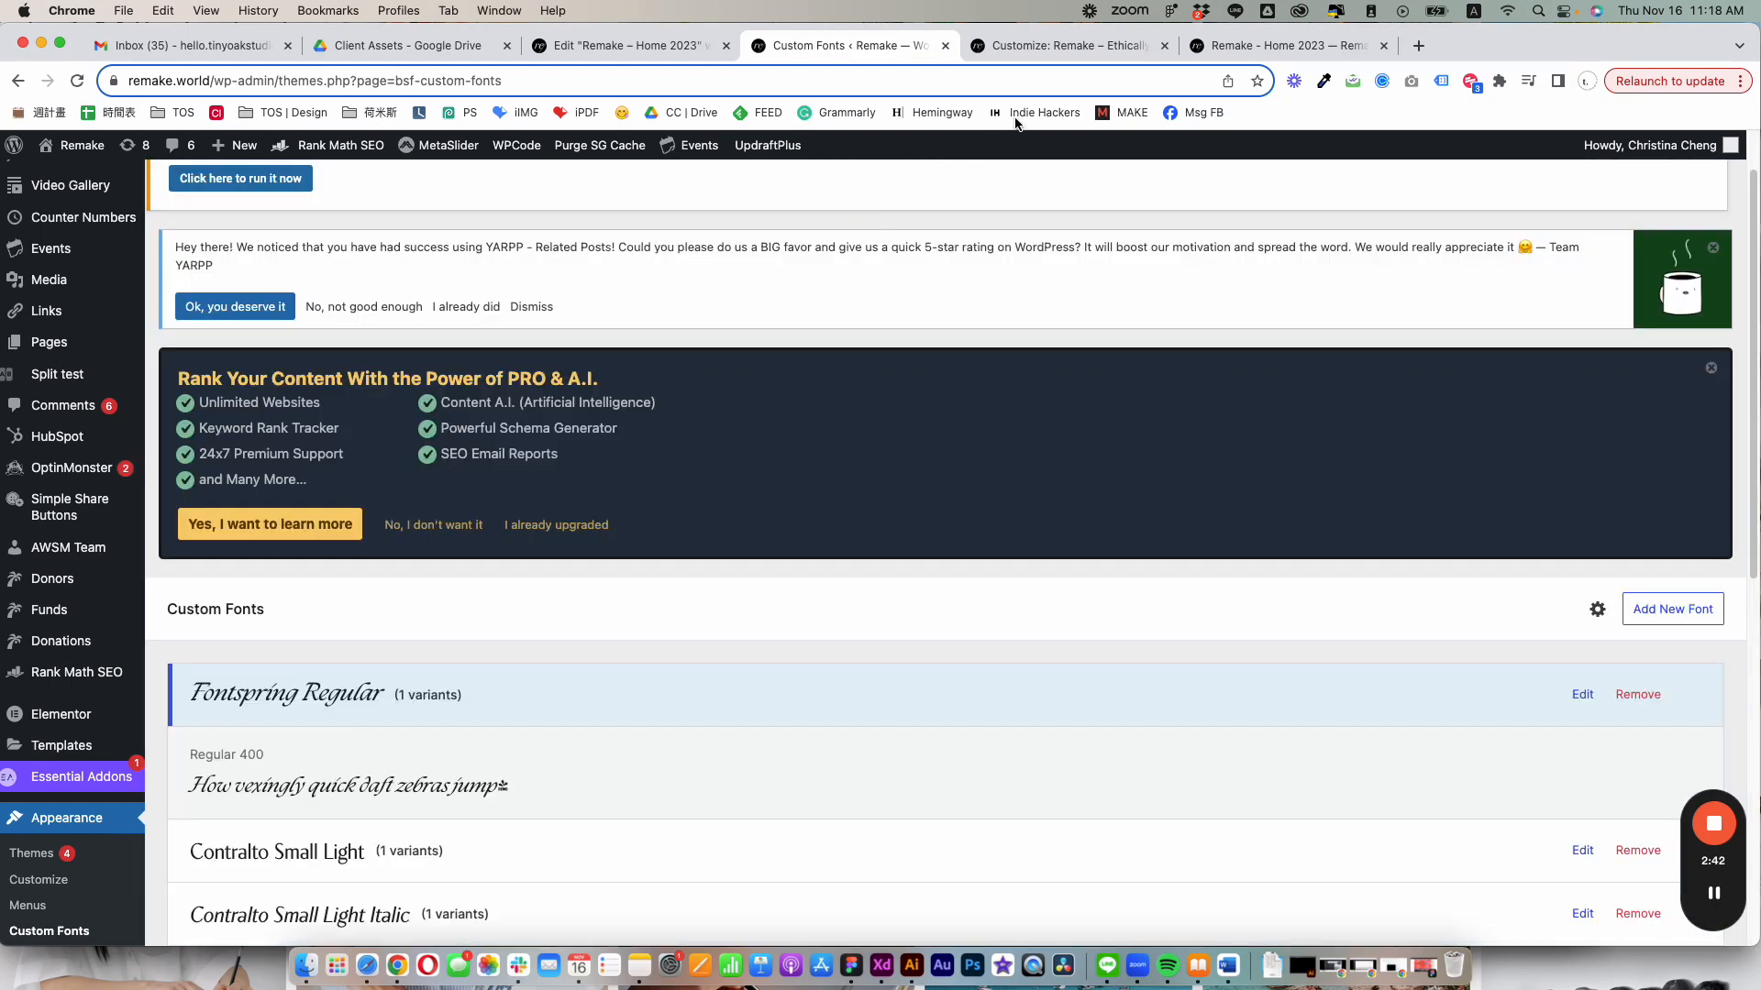
# Compare the font-family value of the .fontspring rule in Additional CSS with the custom font's name
pyautogui.click(1053, 57)
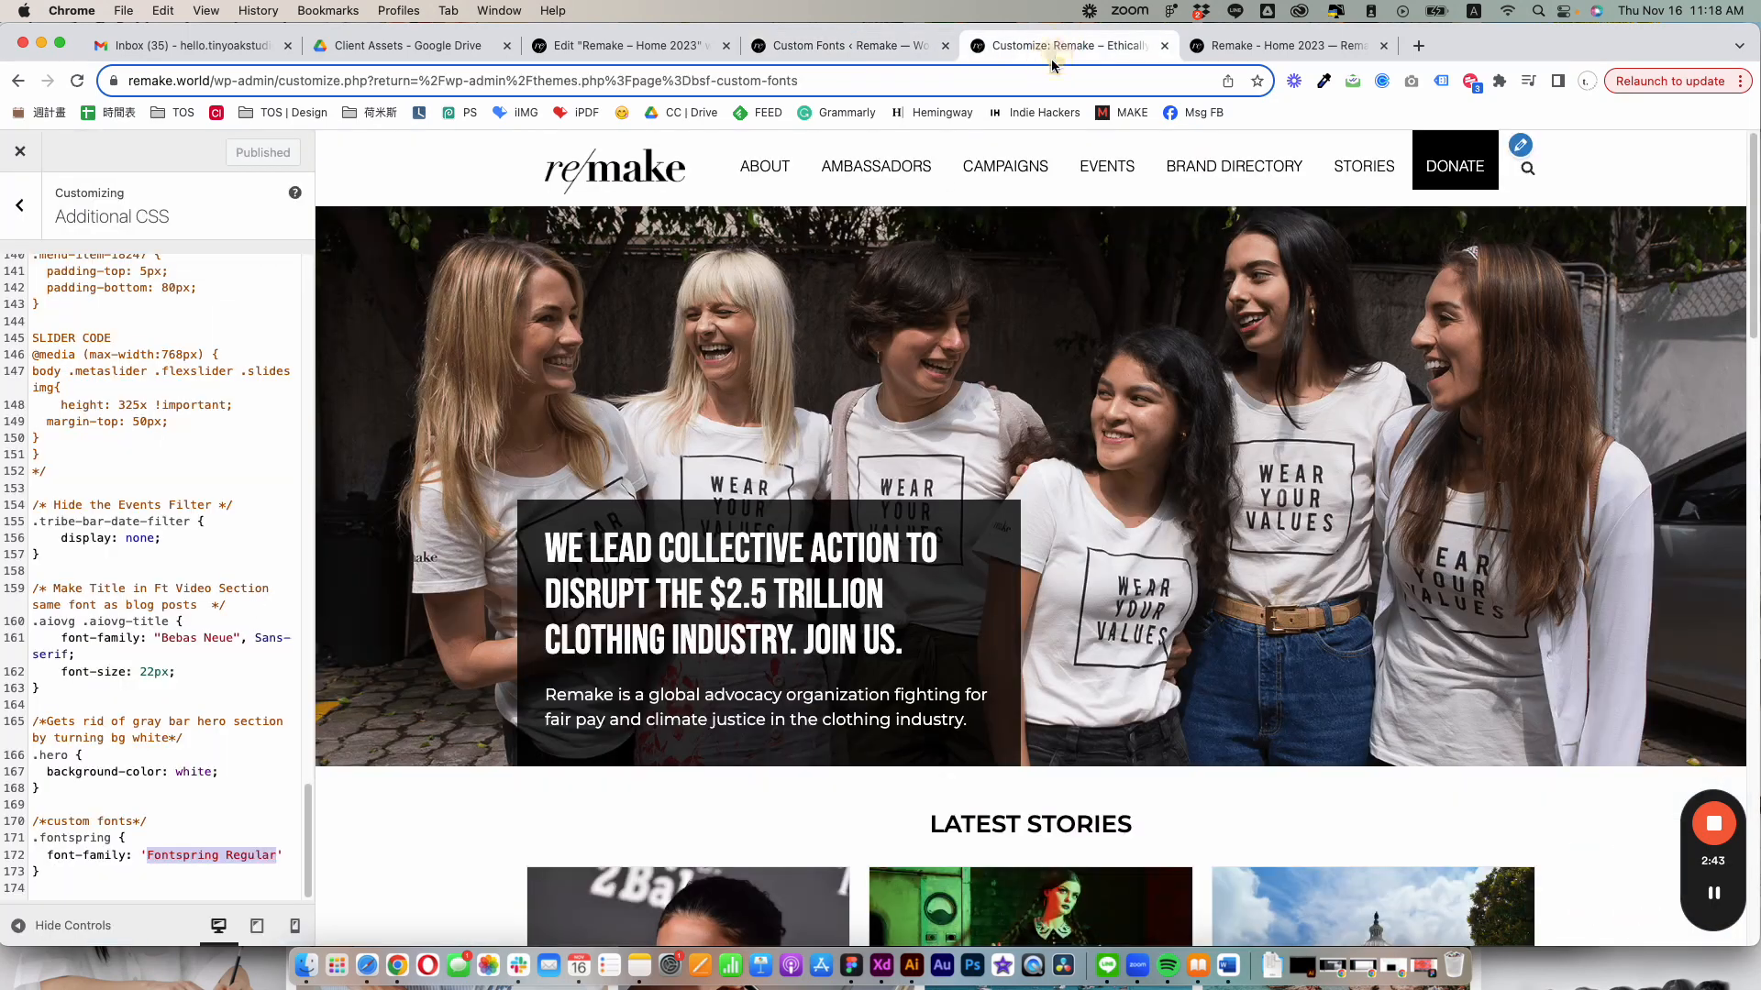
pyautogui.click(138, 889)
pyautogui.click(172, 869)
pyautogui.click(250, 855)
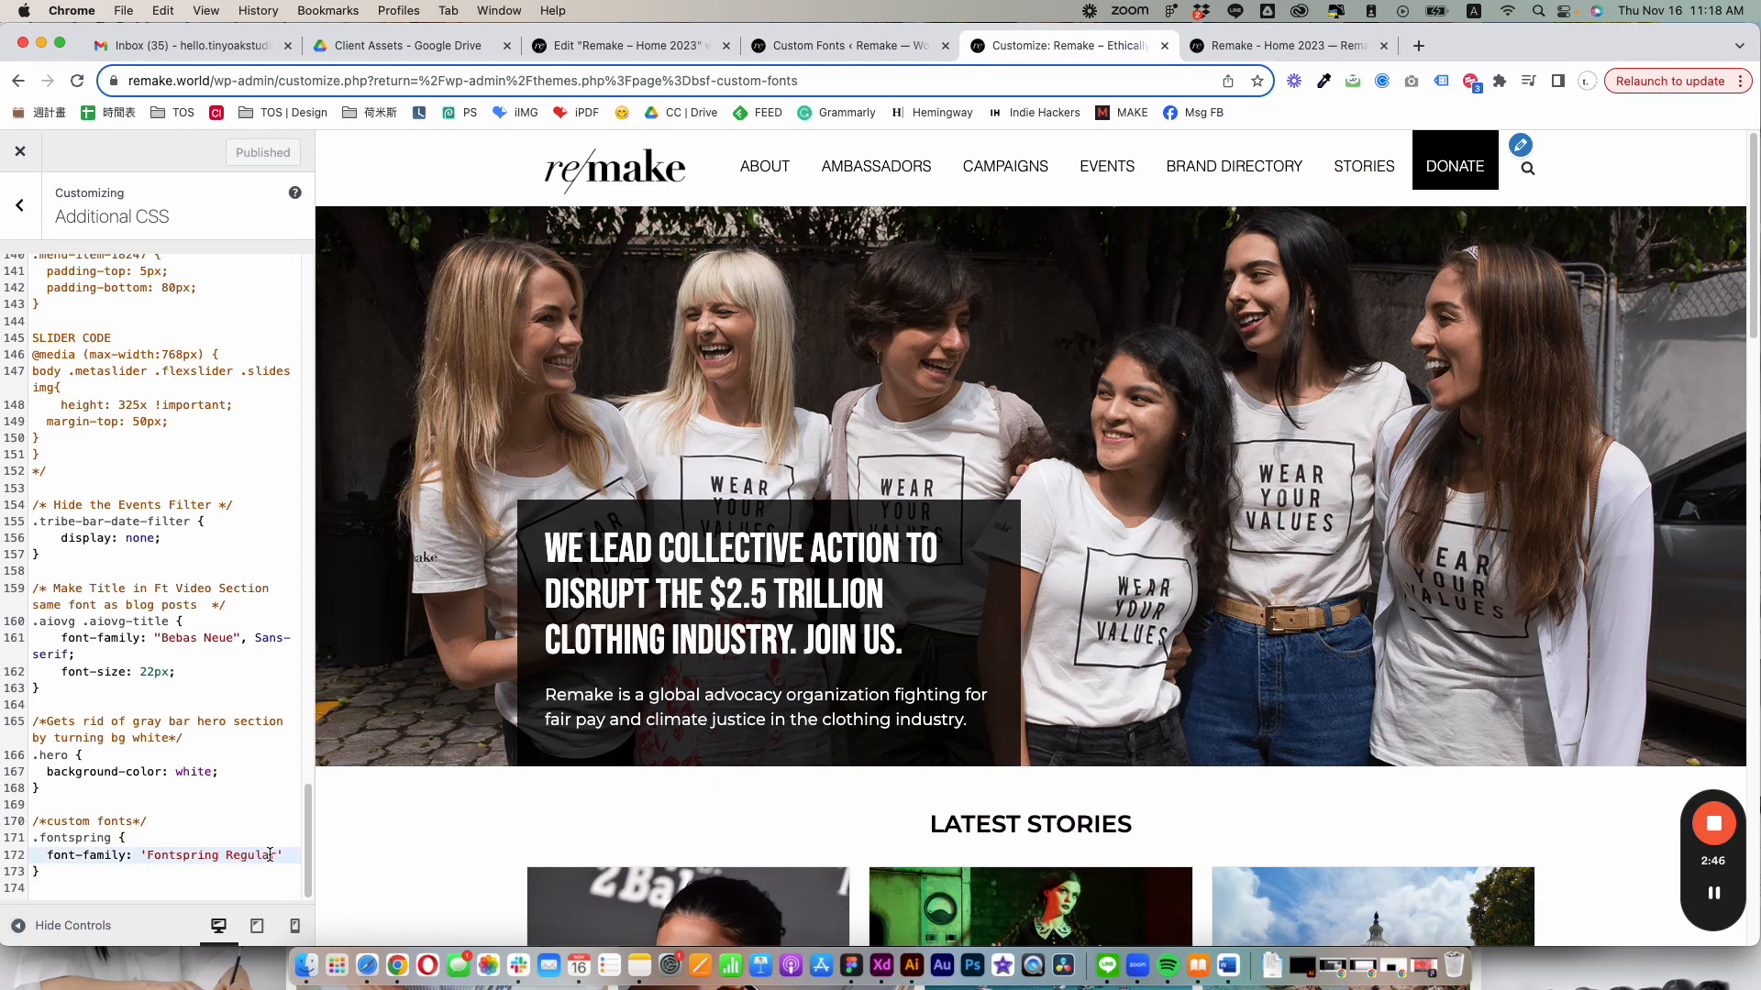
pyautogui.moveTo(278, 856); pyautogui.dragTo(279, 860)
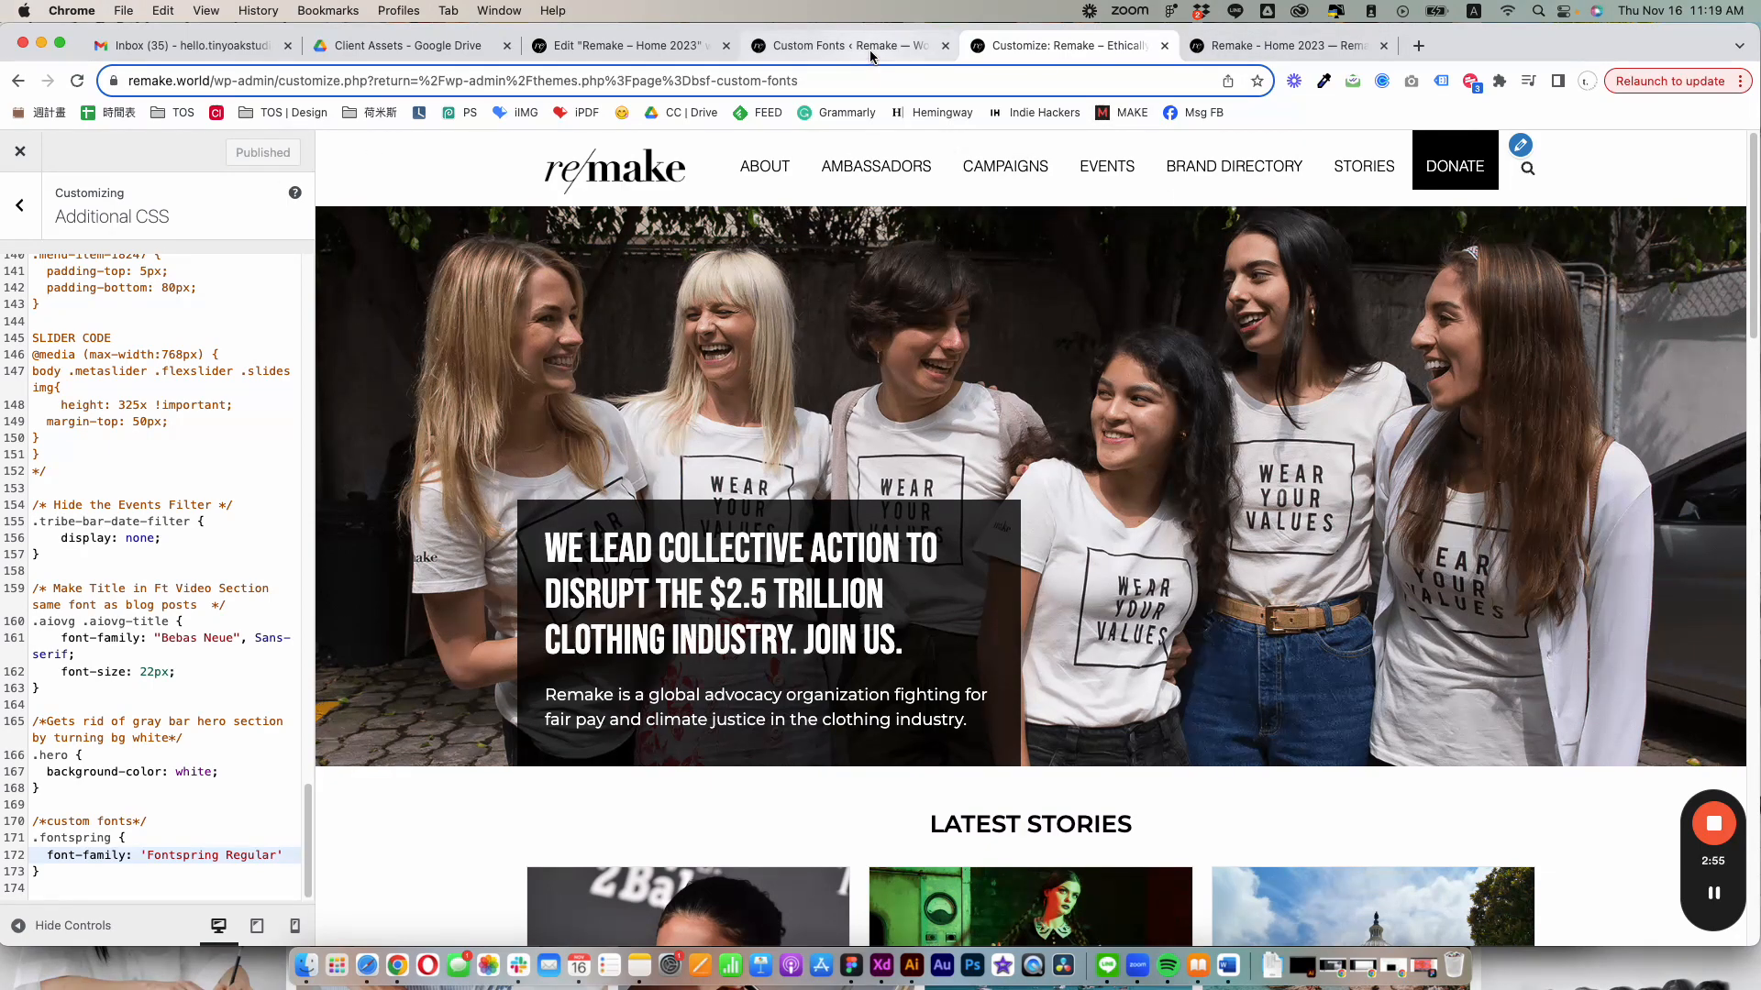
# Reload the Home 2023 page preview and inspect the lettering of "your" and "values" in the hero heading
pyautogui.click(1240, 51)
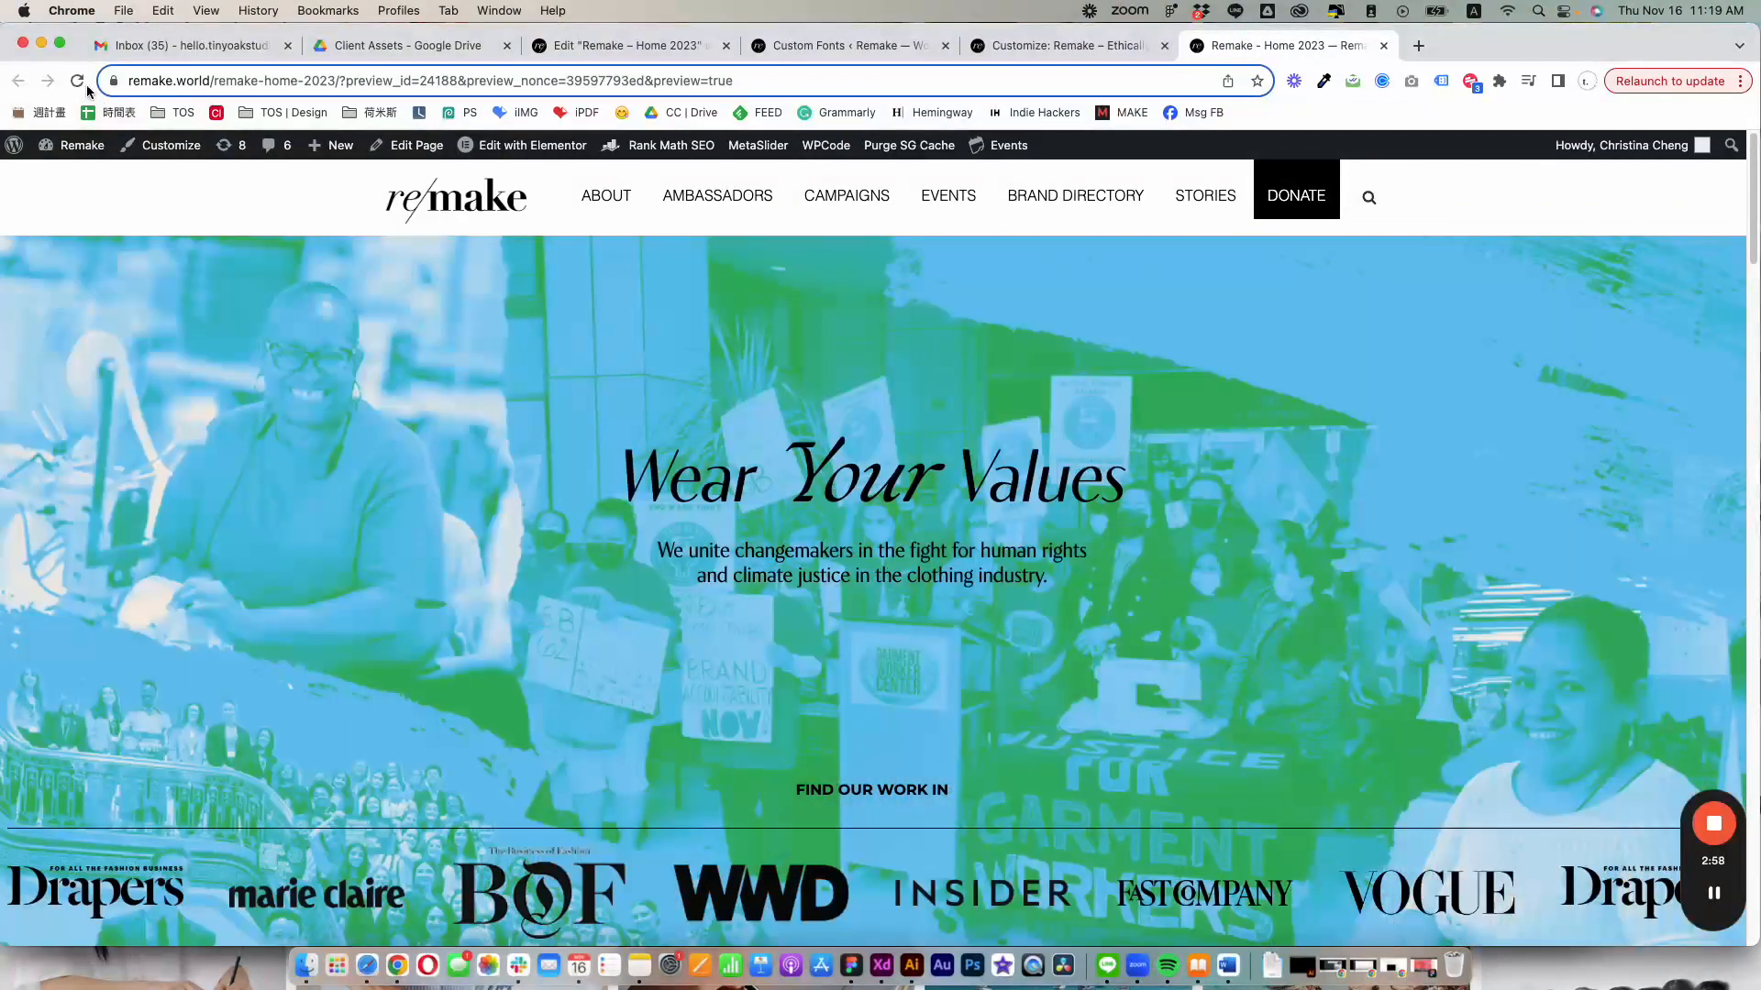
pyautogui.click(77, 81)
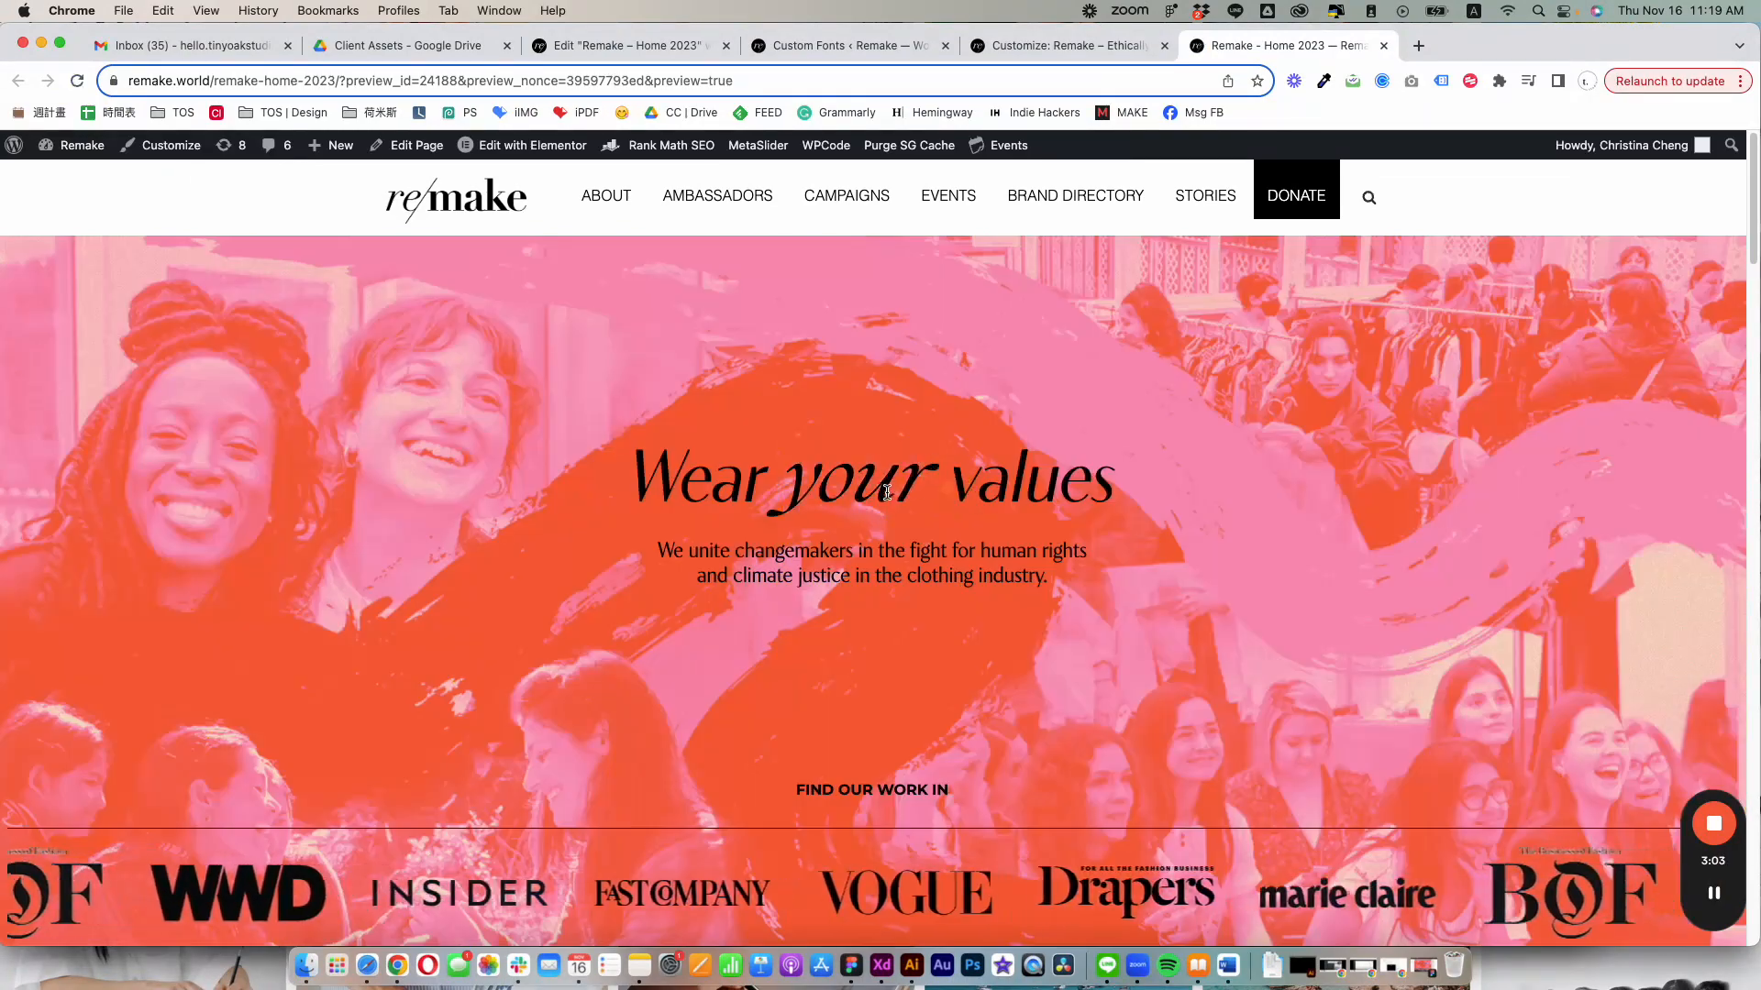
pyautogui.moveTo(899, 486); pyautogui.dragTo(1012, 484)
pyautogui.click(786, 496)
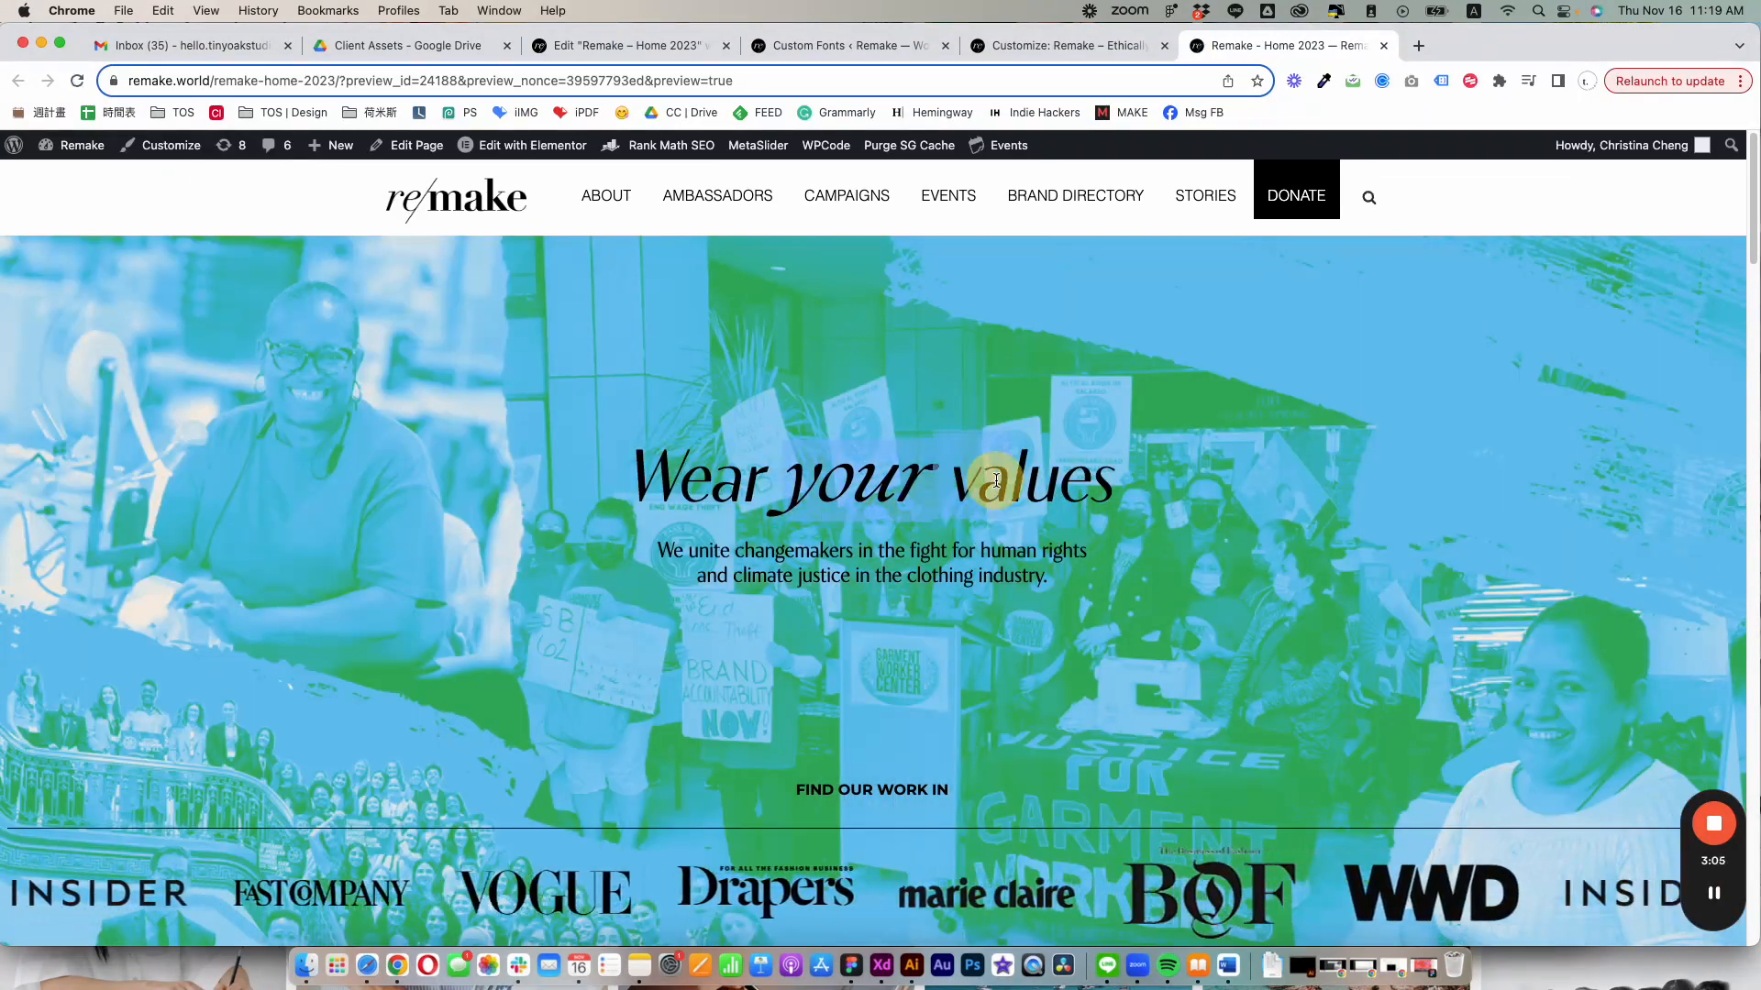
pyautogui.click(998, 484)
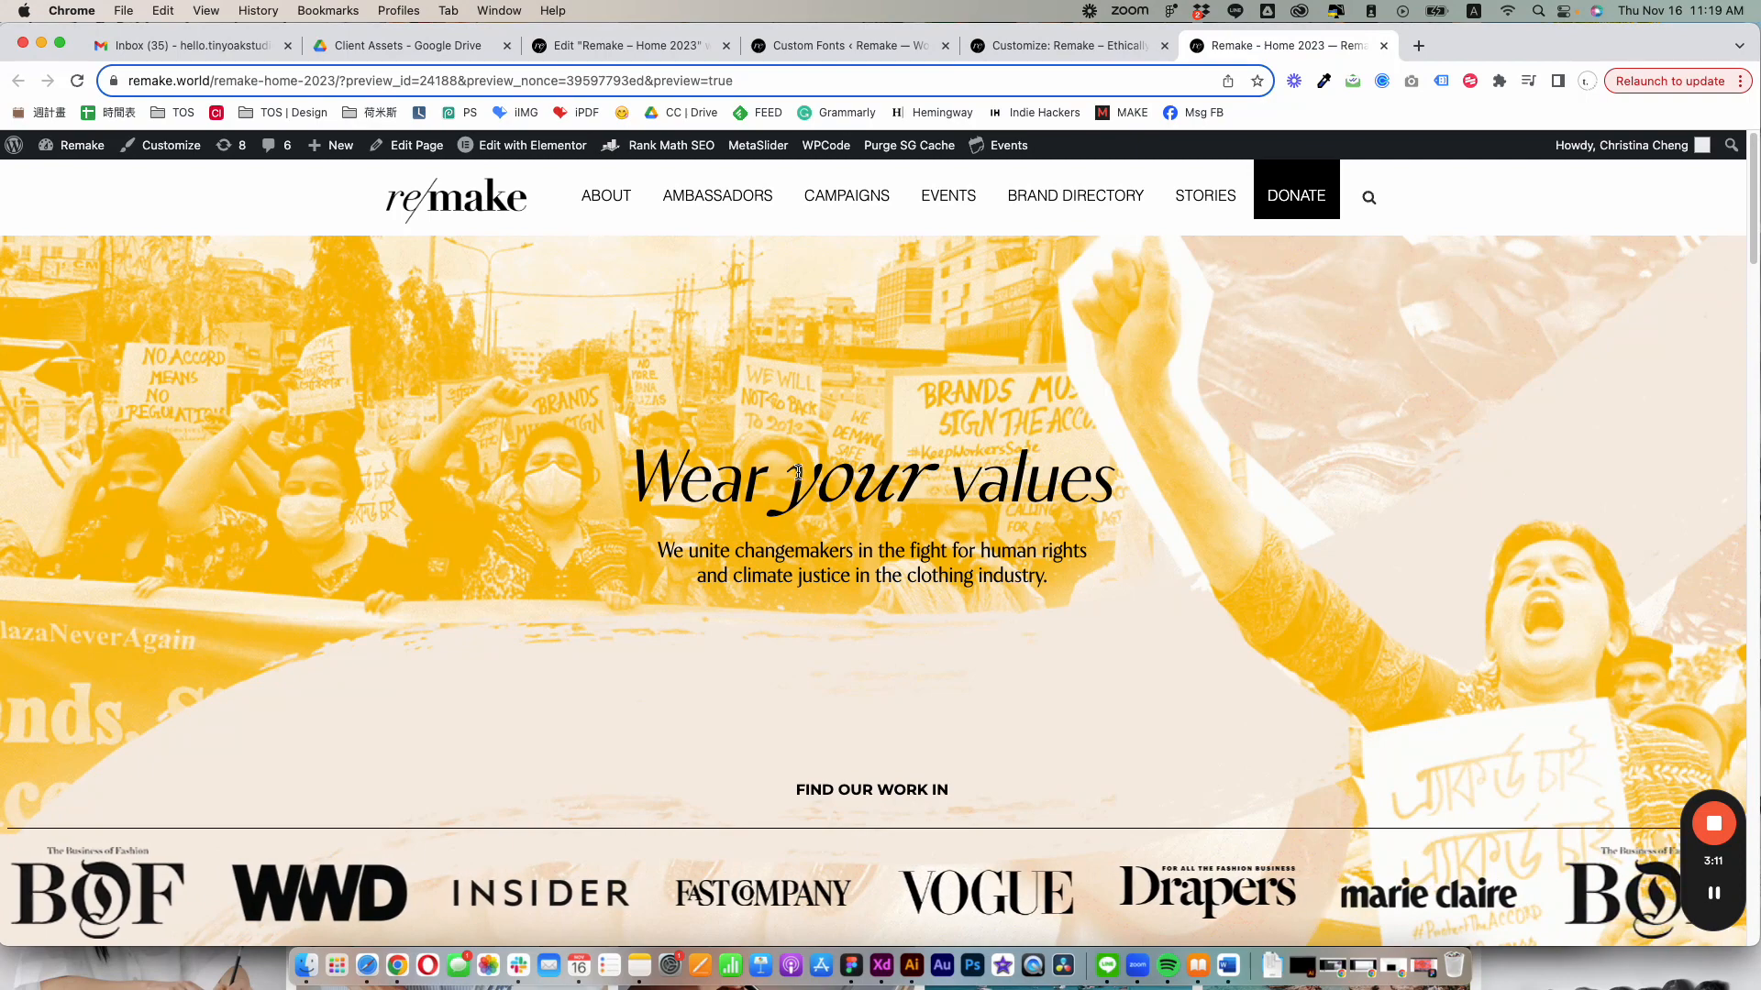
pyautogui.moveTo(798, 473); pyautogui.dragTo(918, 471)
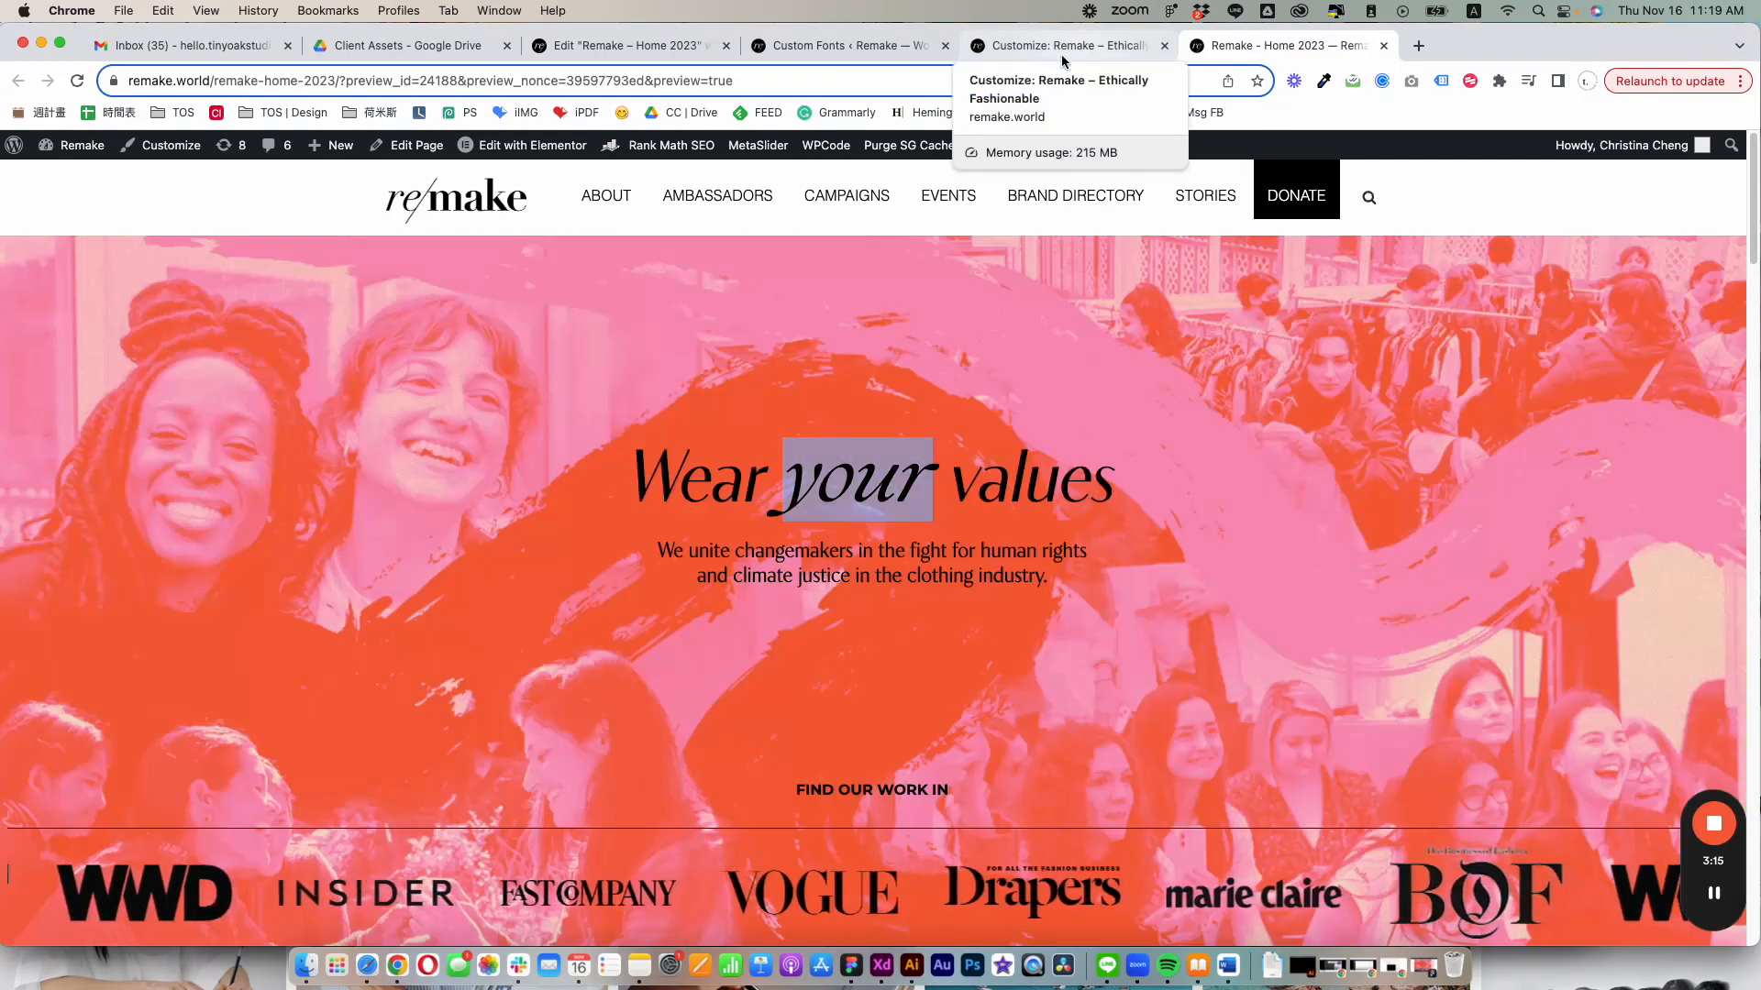
# Revisit the Additional CSS and look over the full "Wear your values" heading in the Home 2023 preview
pyautogui.click(1082, 49)
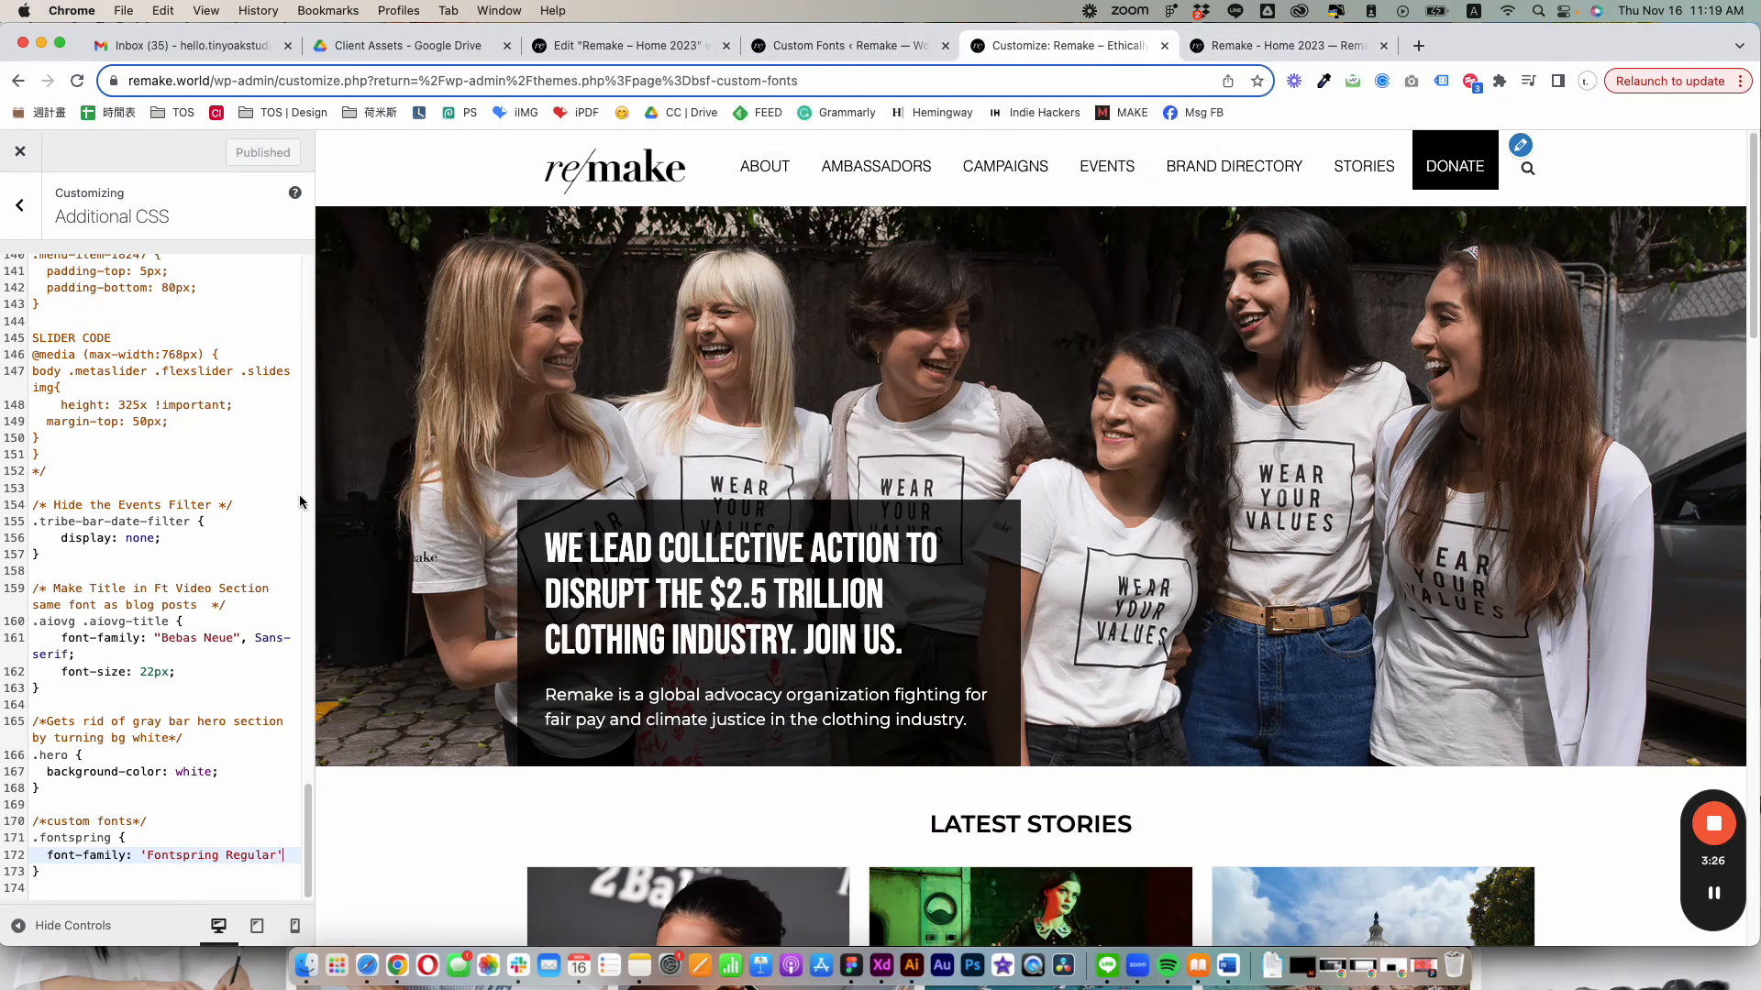
pyautogui.click(1289, 45)
pyautogui.scroll(-3, 809, 385)
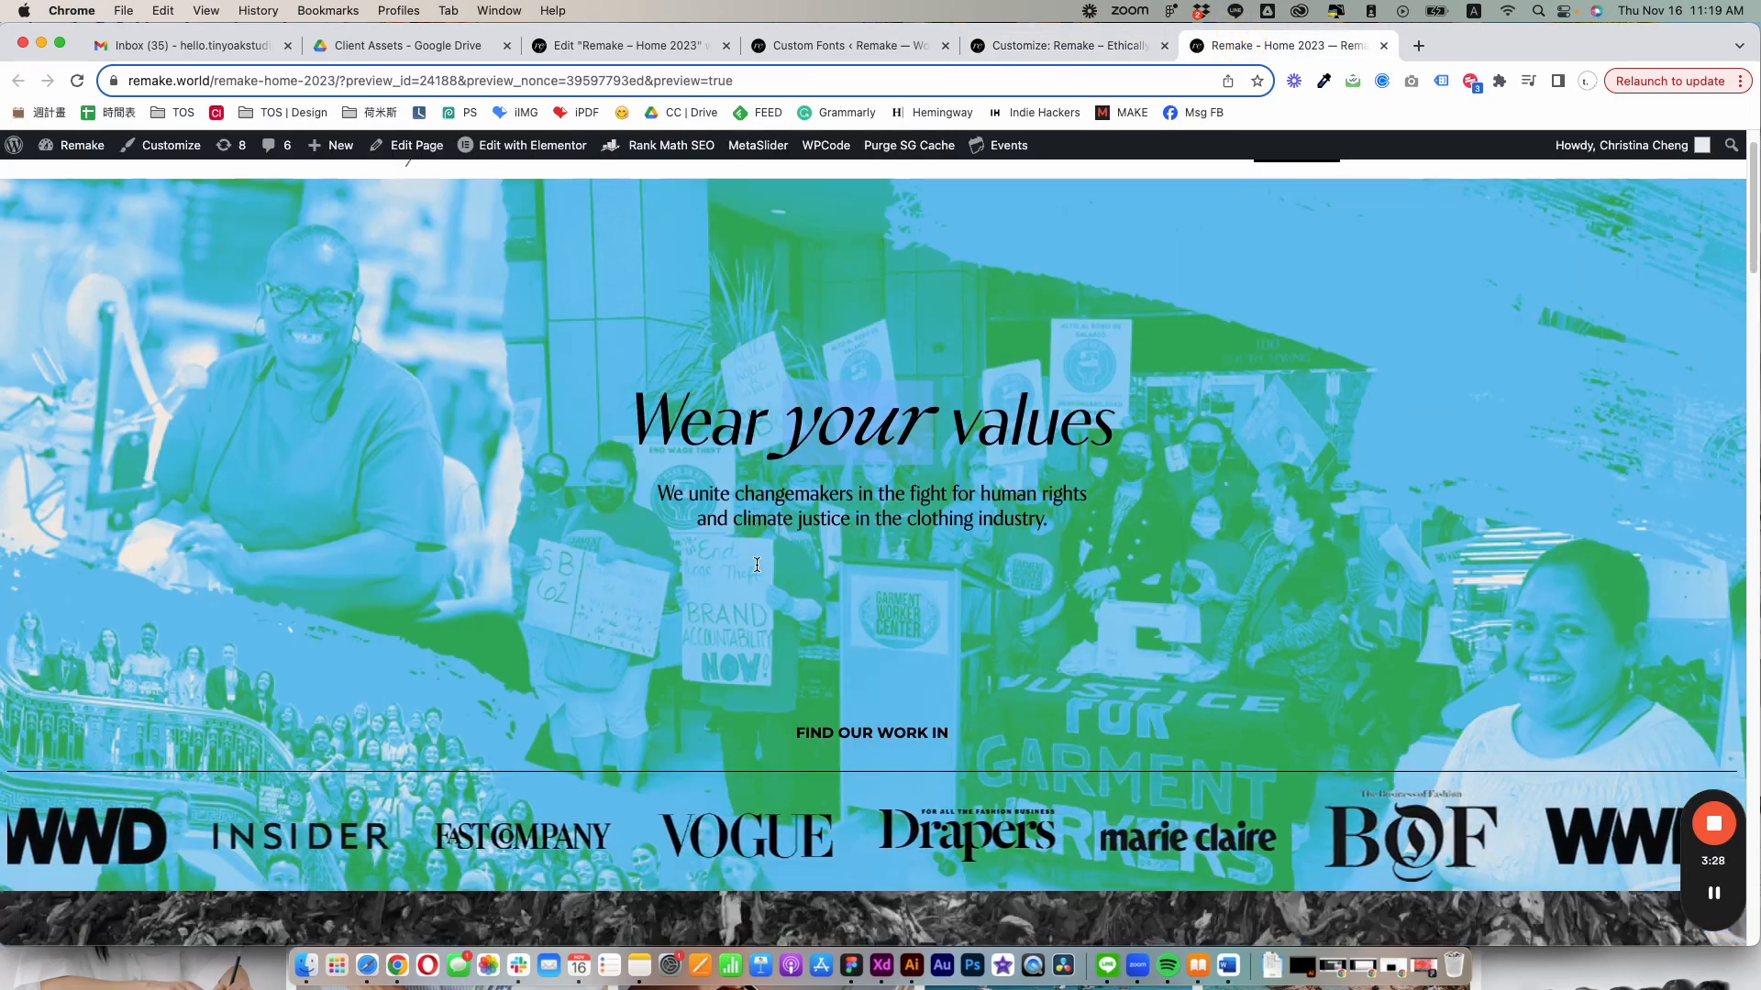
pyautogui.scroll(1, 808, 385)
pyautogui.moveTo(1012, 303); pyautogui.dragTo(1143, 356)
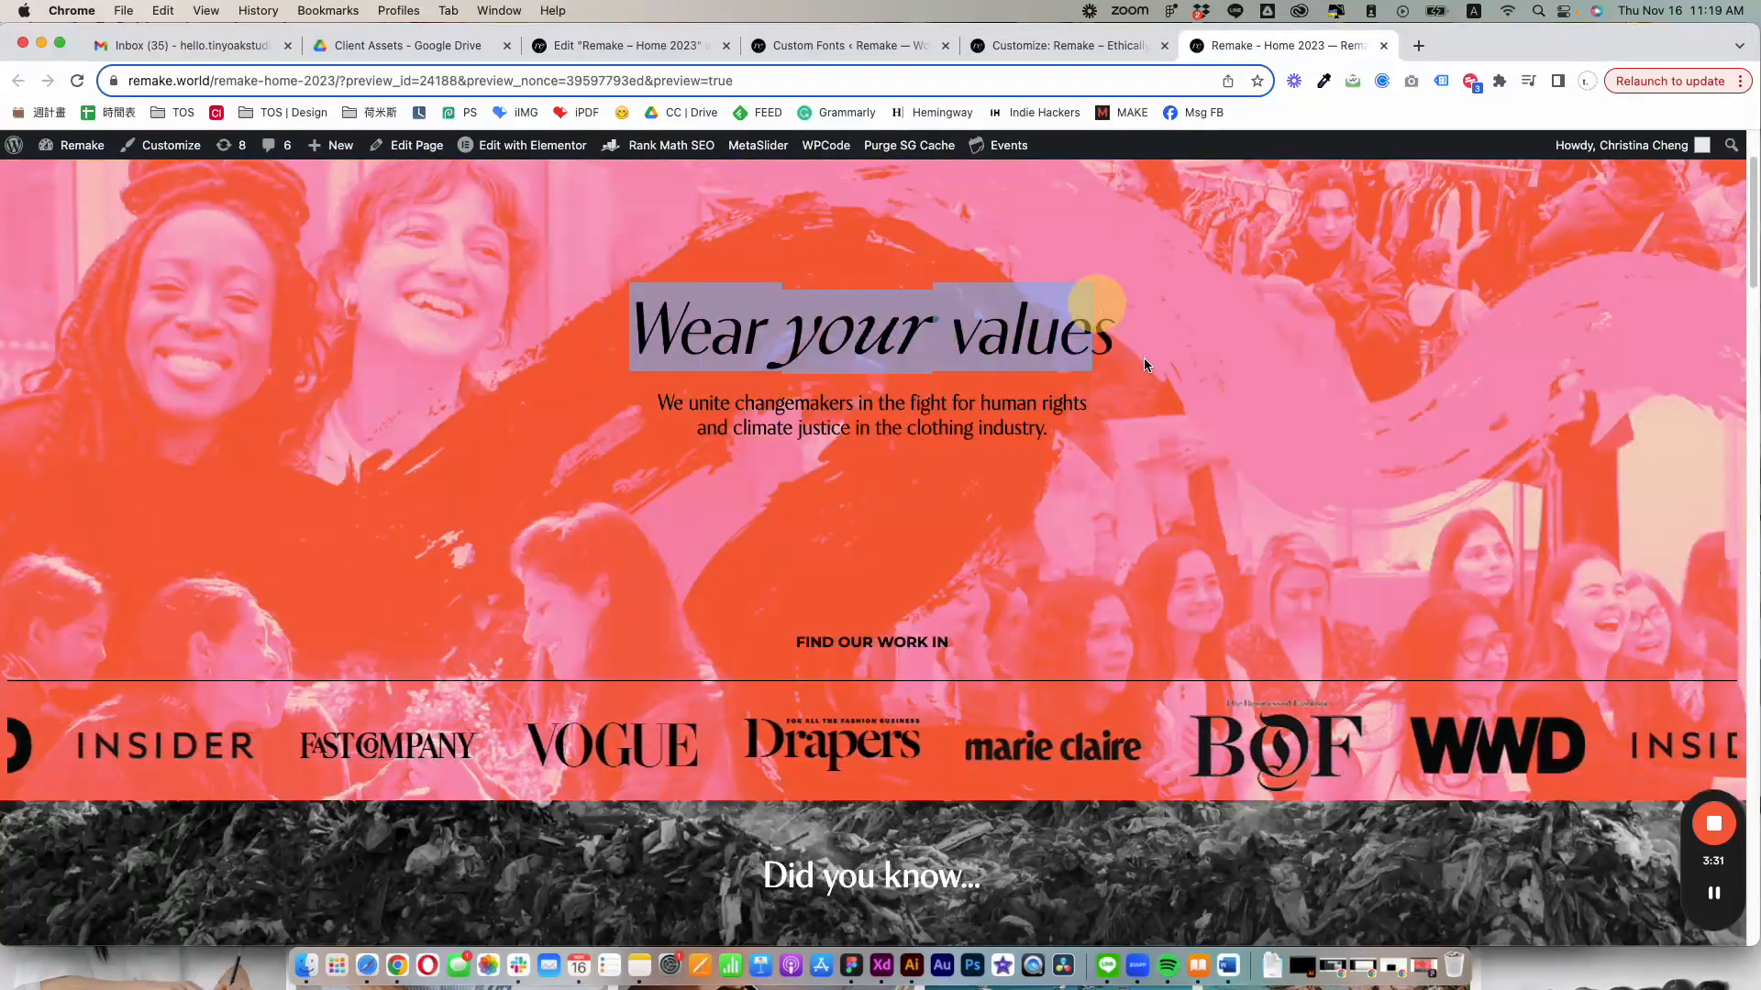
pyautogui.click(736, 356)
pyautogui.scroll(2, 737, 356)
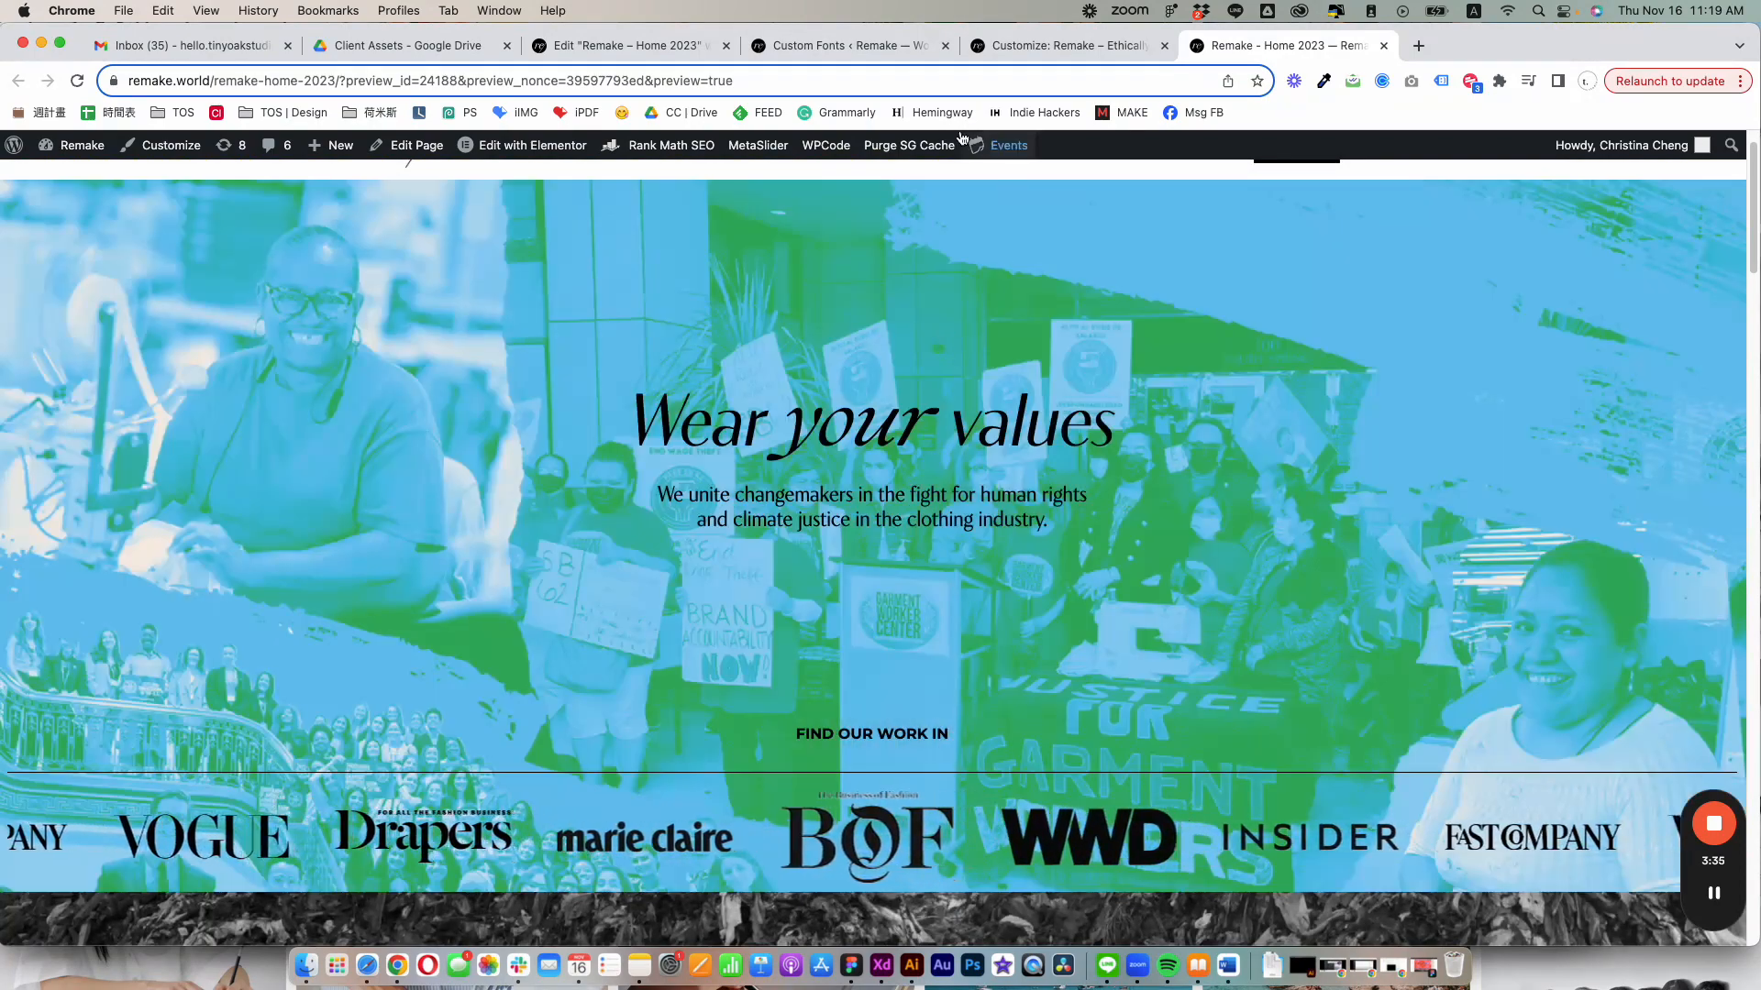
pyautogui.scroll(1, 1043, 396)
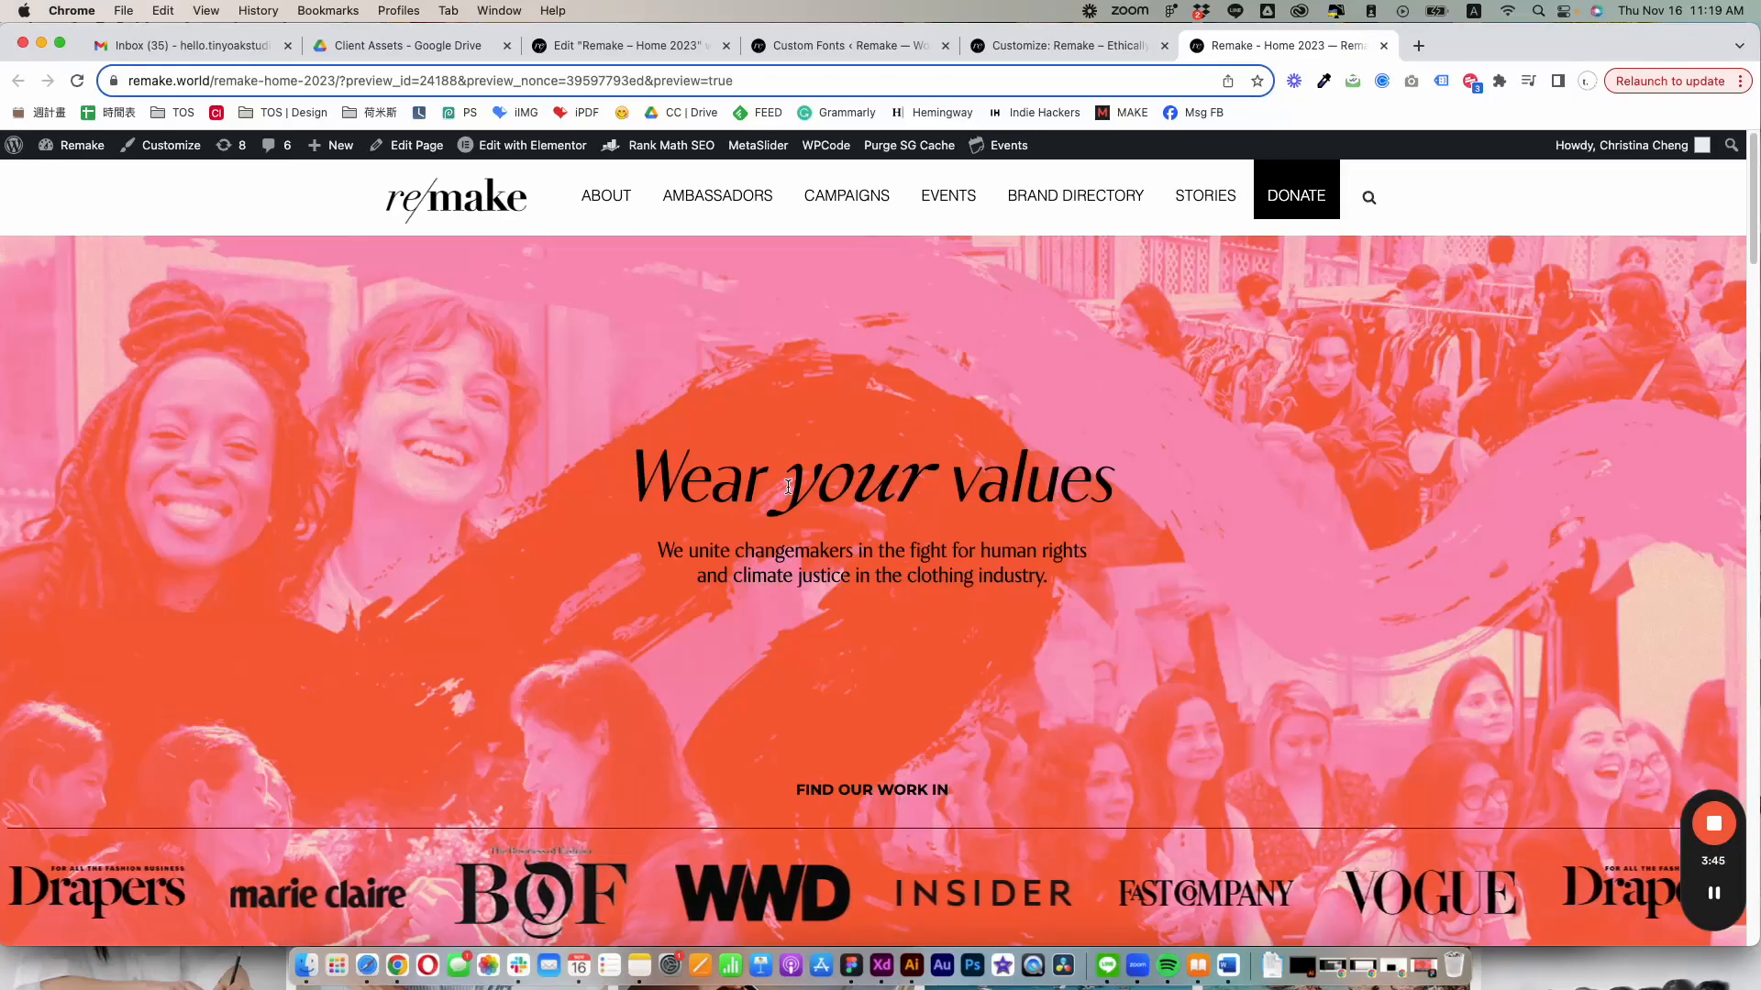
pyautogui.moveTo(784, 484); pyautogui.dragTo(994, 484)
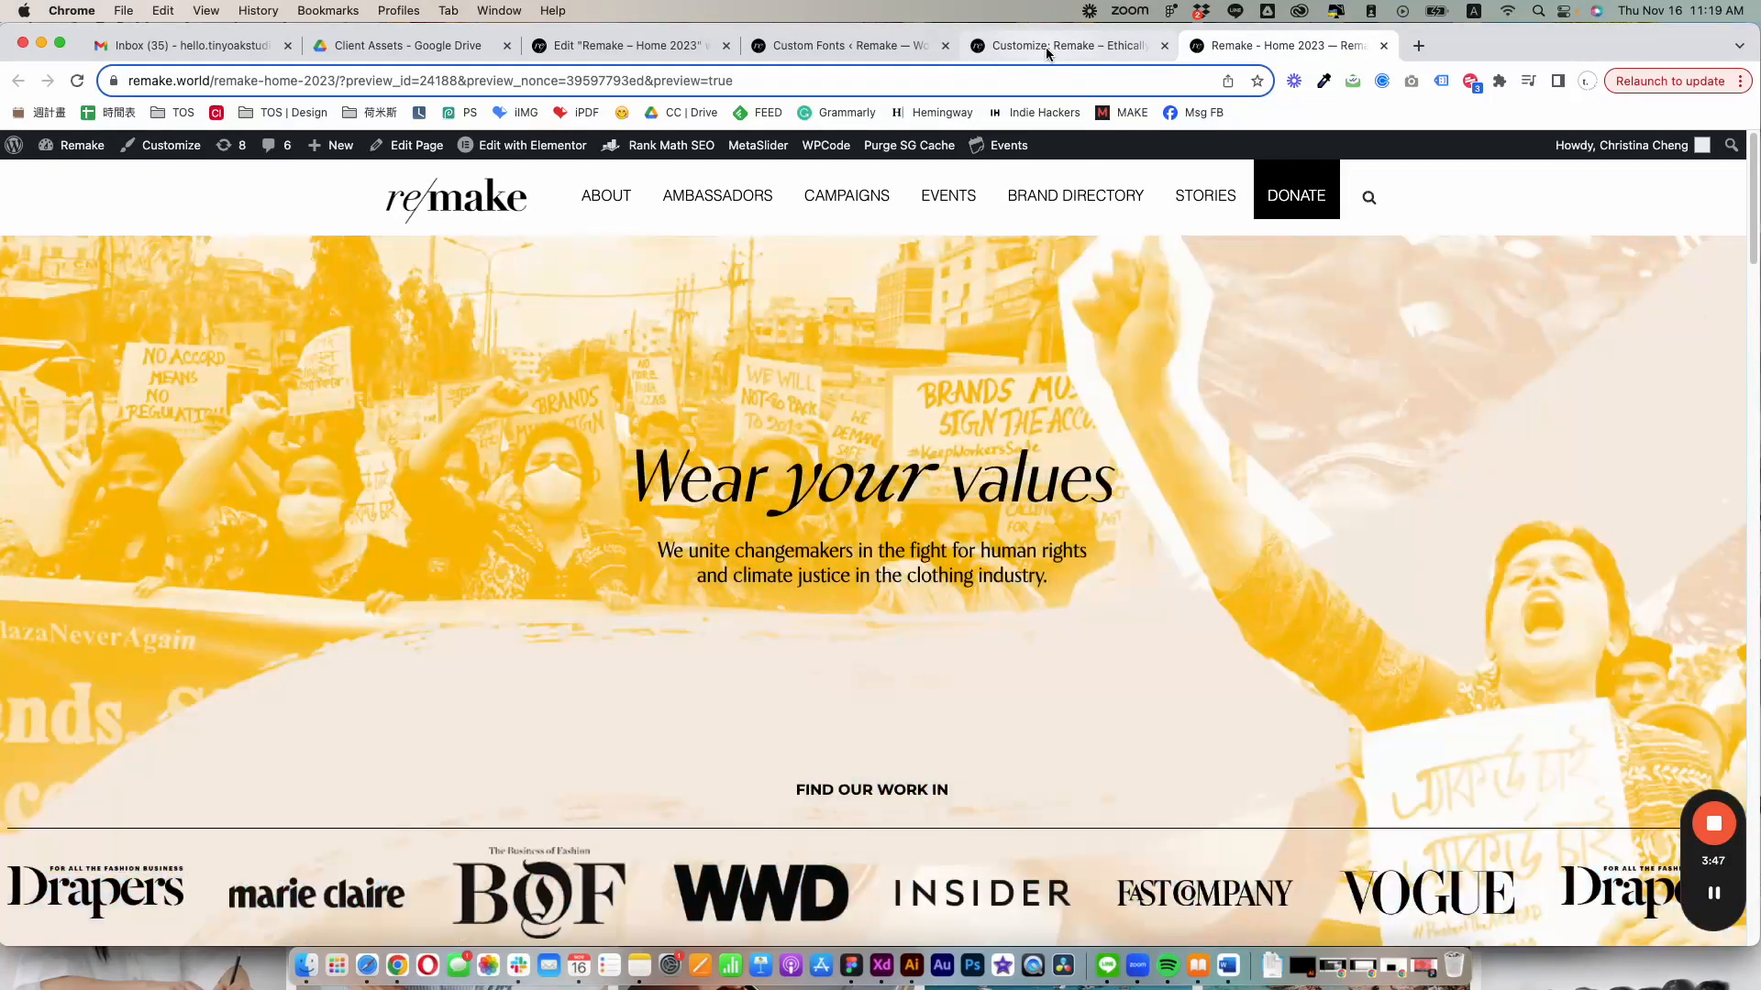
# Examine the font name quoted in the font-family declaration of the .fontspring rule in Additional CSS
pyautogui.click(1054, 45)
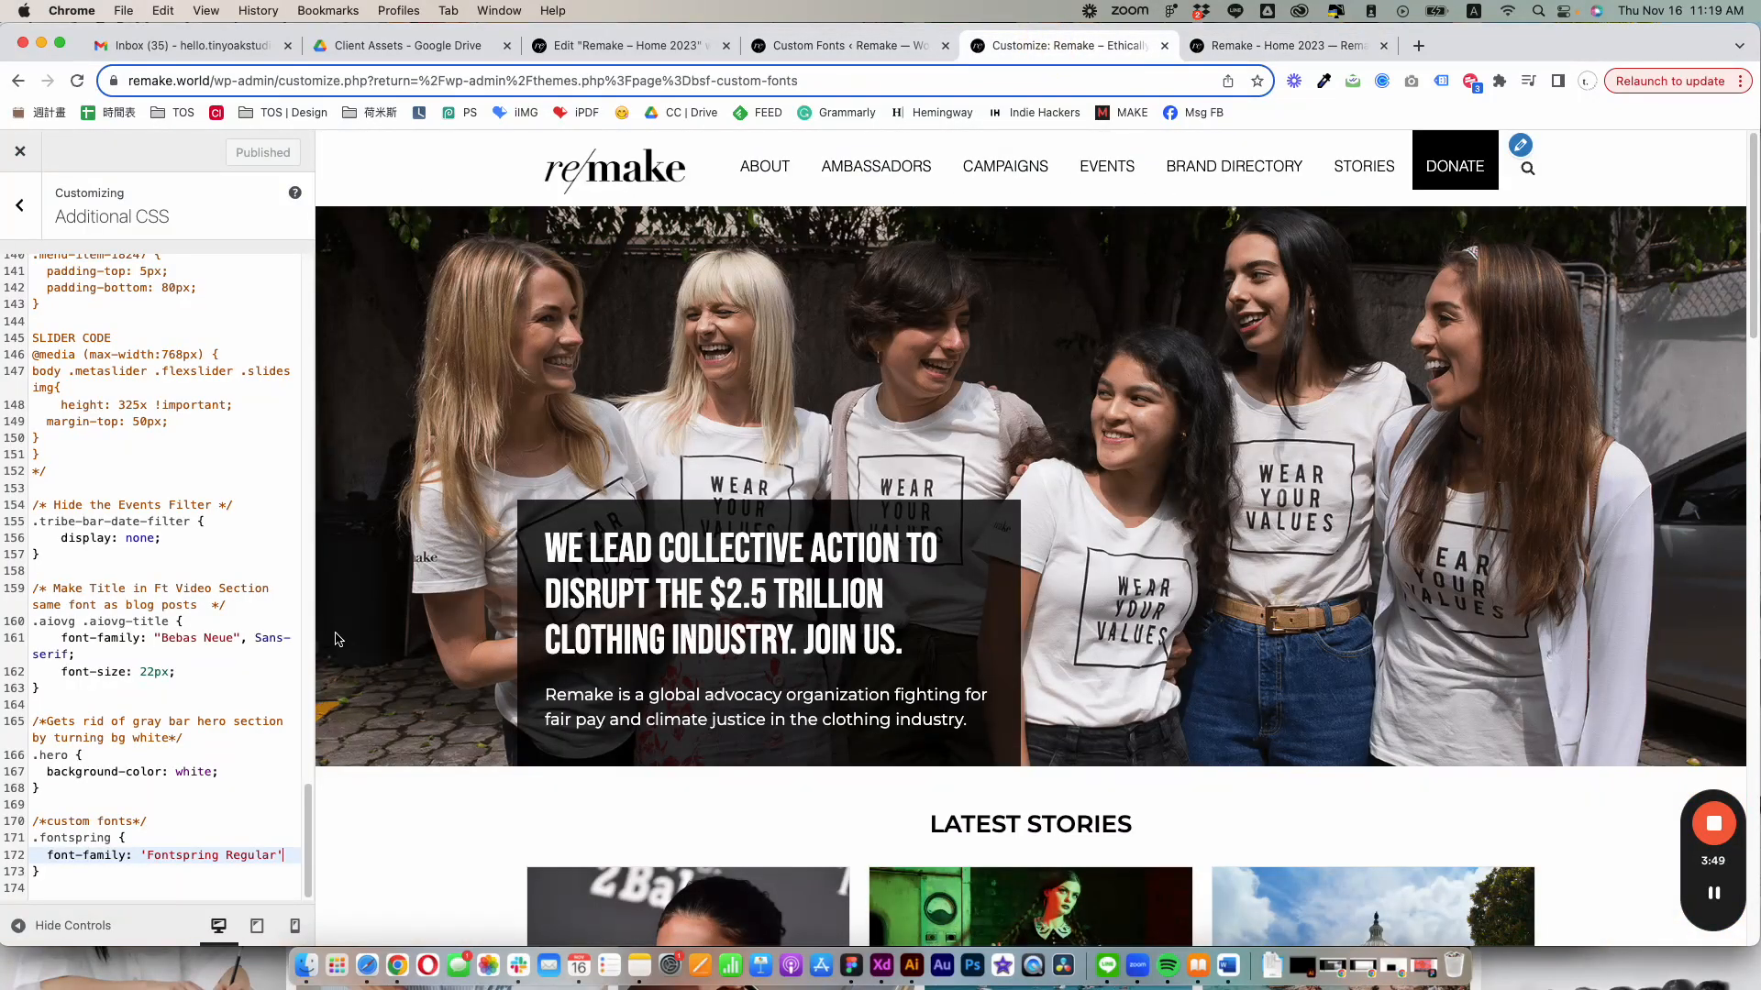
pyautogui.moveTo(149, 854); pyautogui.dragTo(276, 856)
pyautogui.click(275, 856)
pyautogui.click(152, 858)
# Open the Fontspring Regular entry in the custom fonts list for editing and examine its font name and preview
pyautogui.click(847, 41)
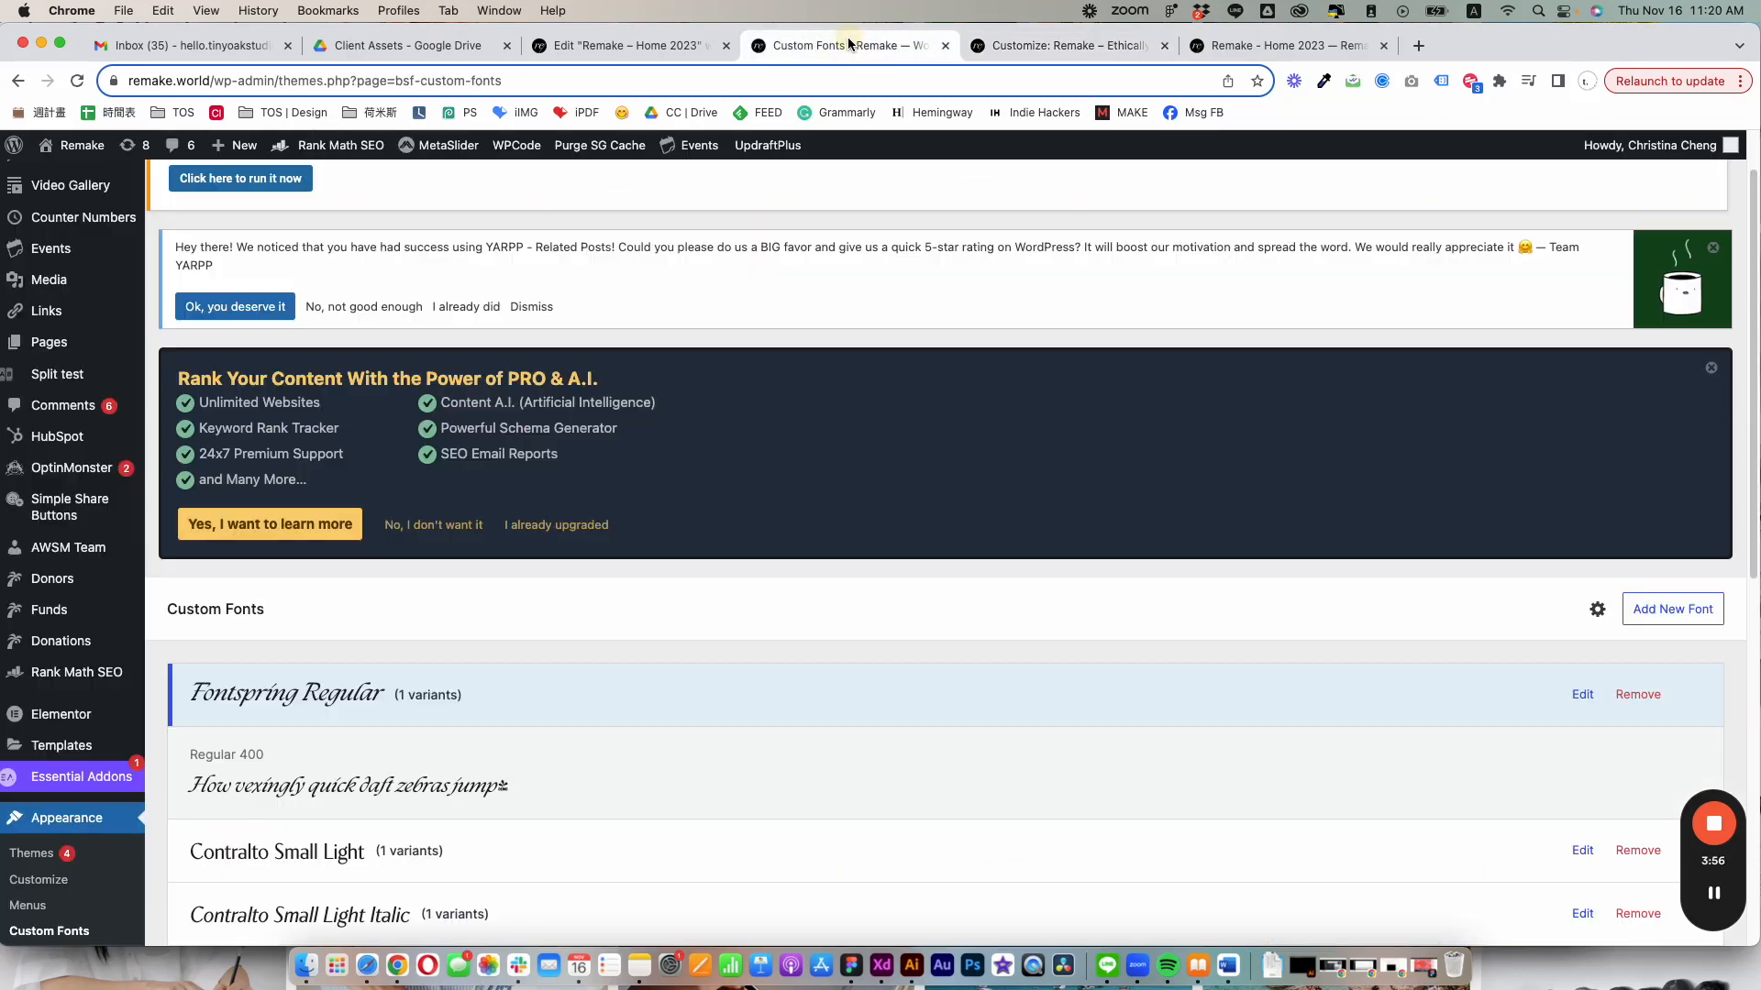
pyautogui.click(292, 708)
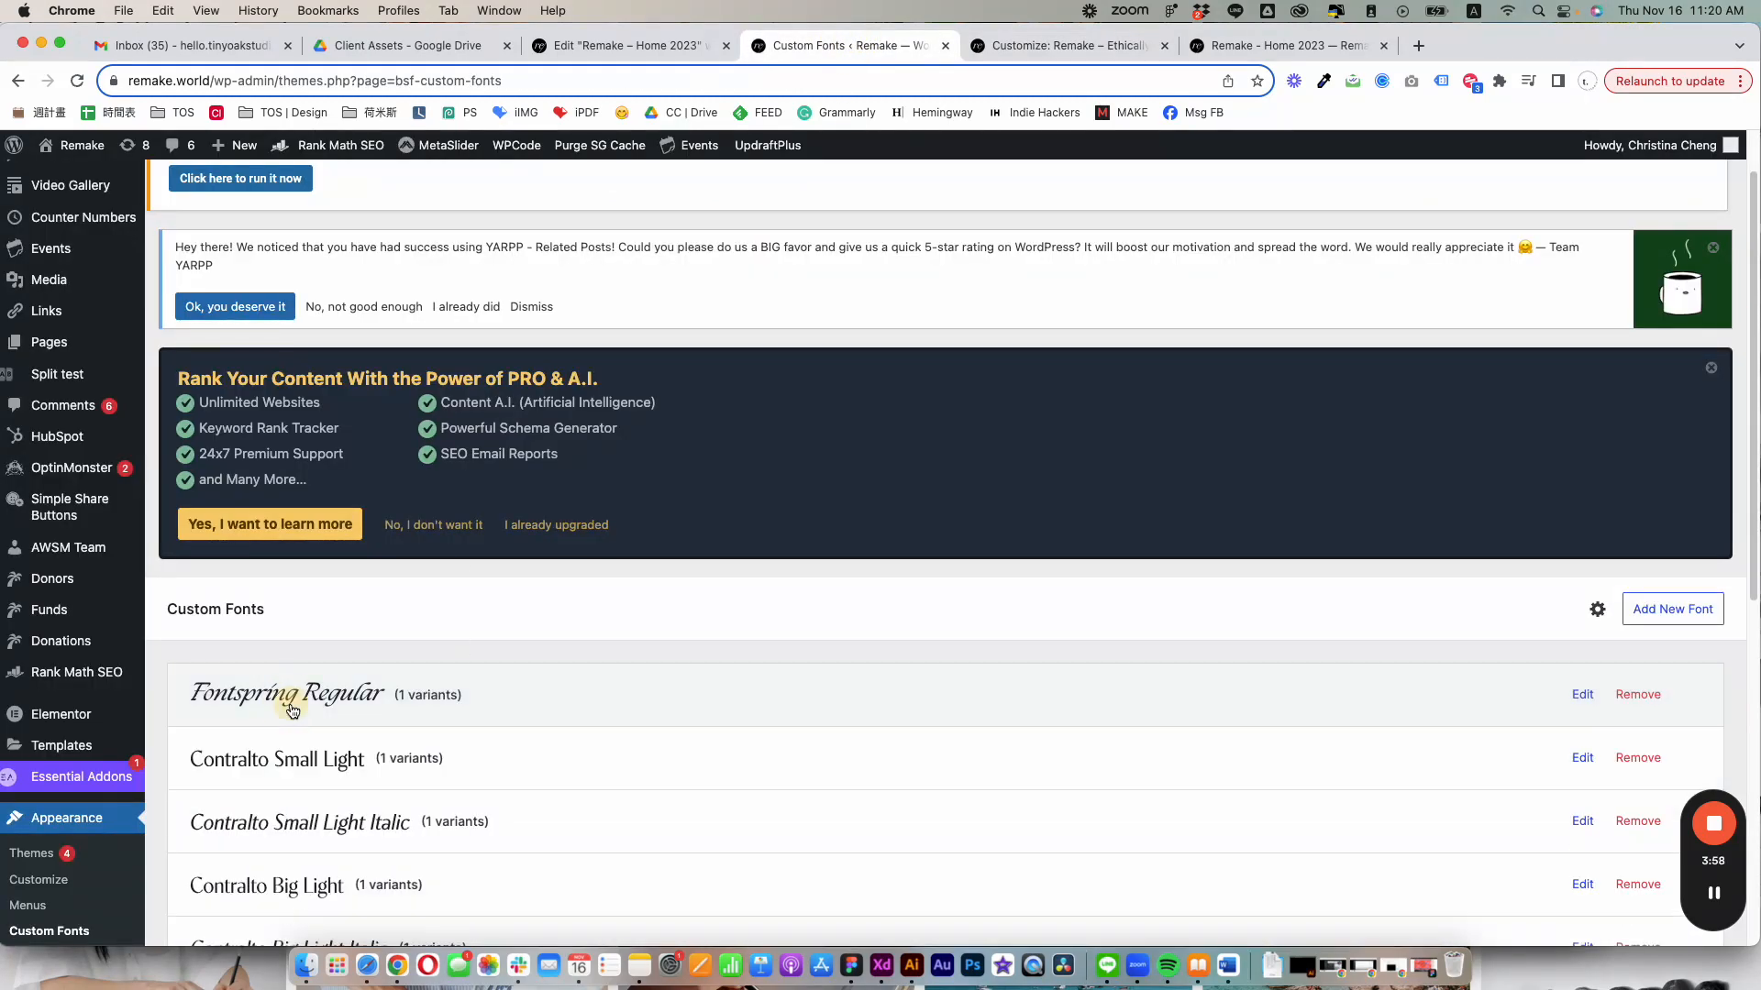
pyautogui.click(268, 703)
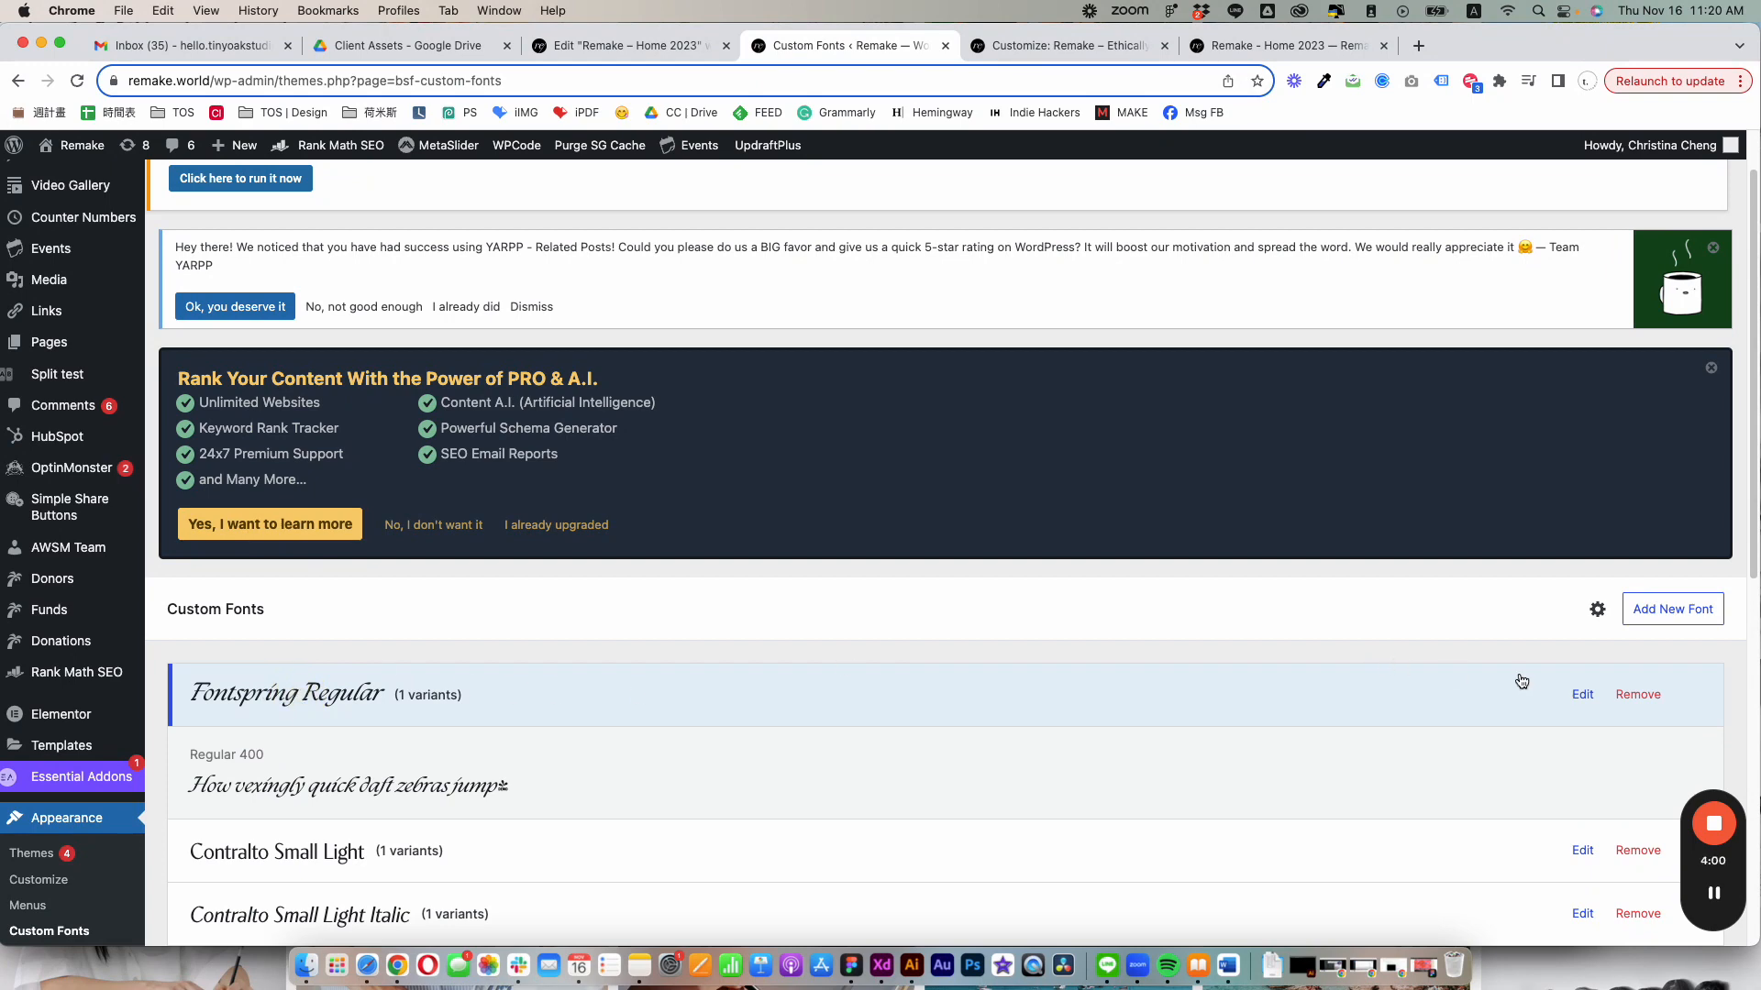
pyautogui.click(1583, 694)
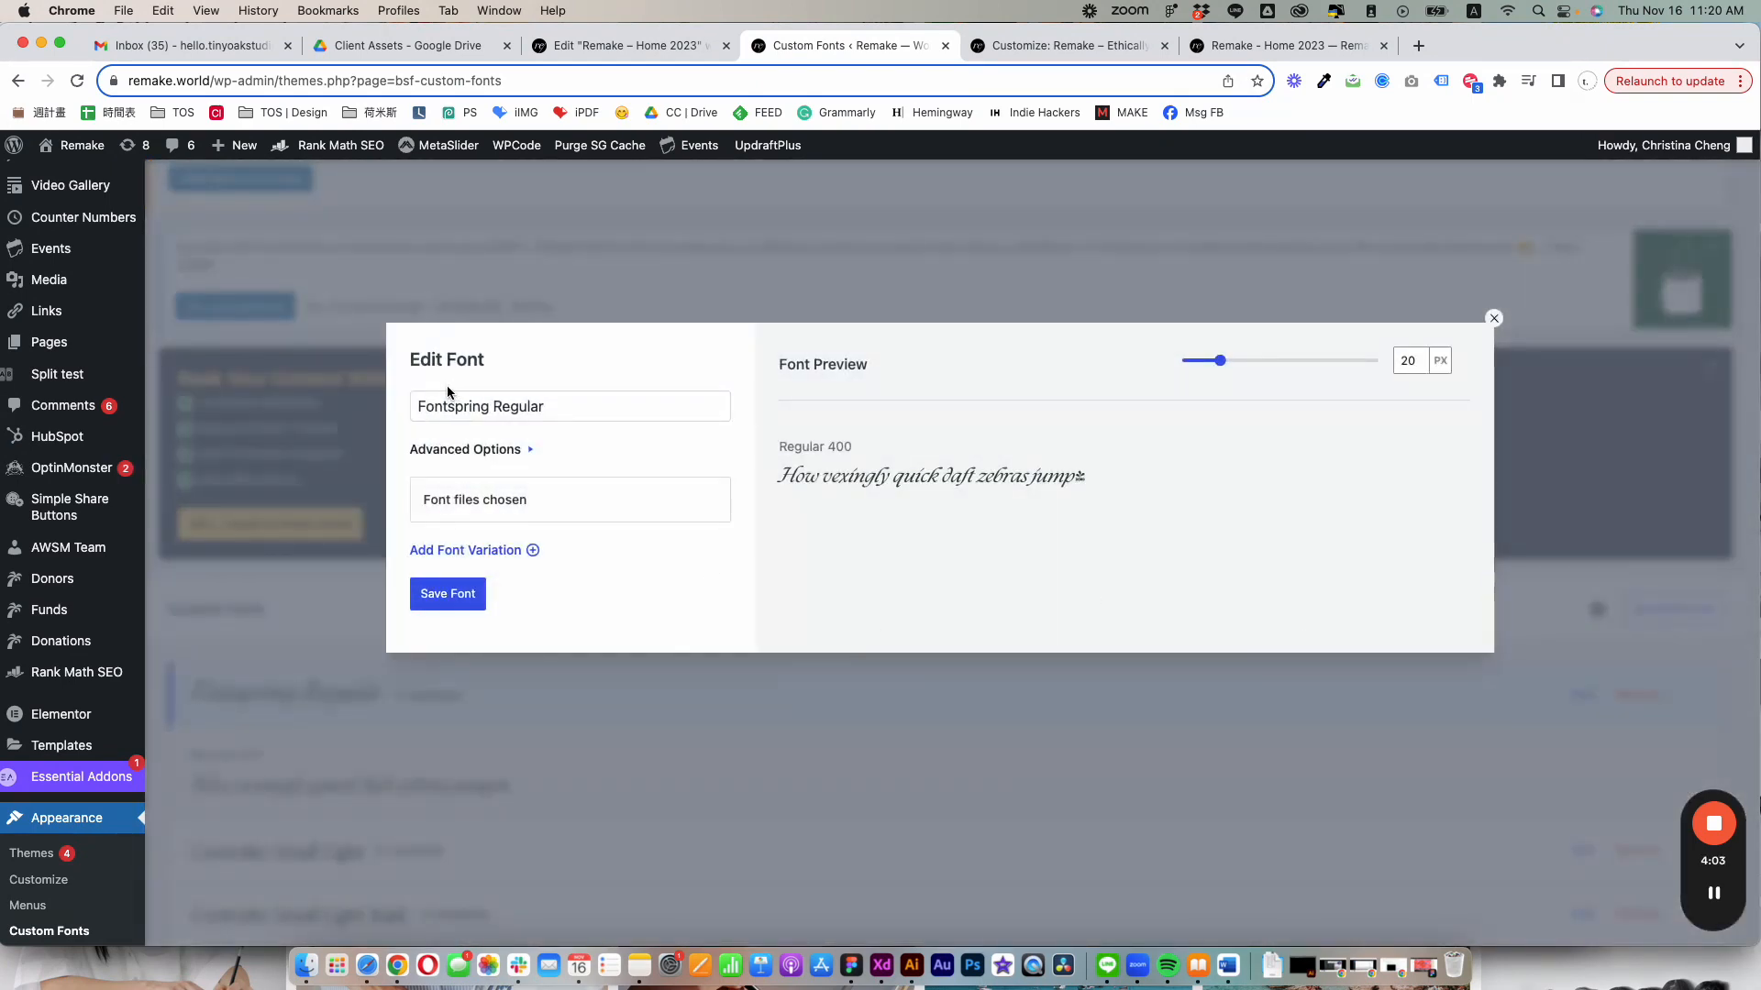
pyautogui.moveTo(413, 400); pyautogui.dragTo(379, 416)
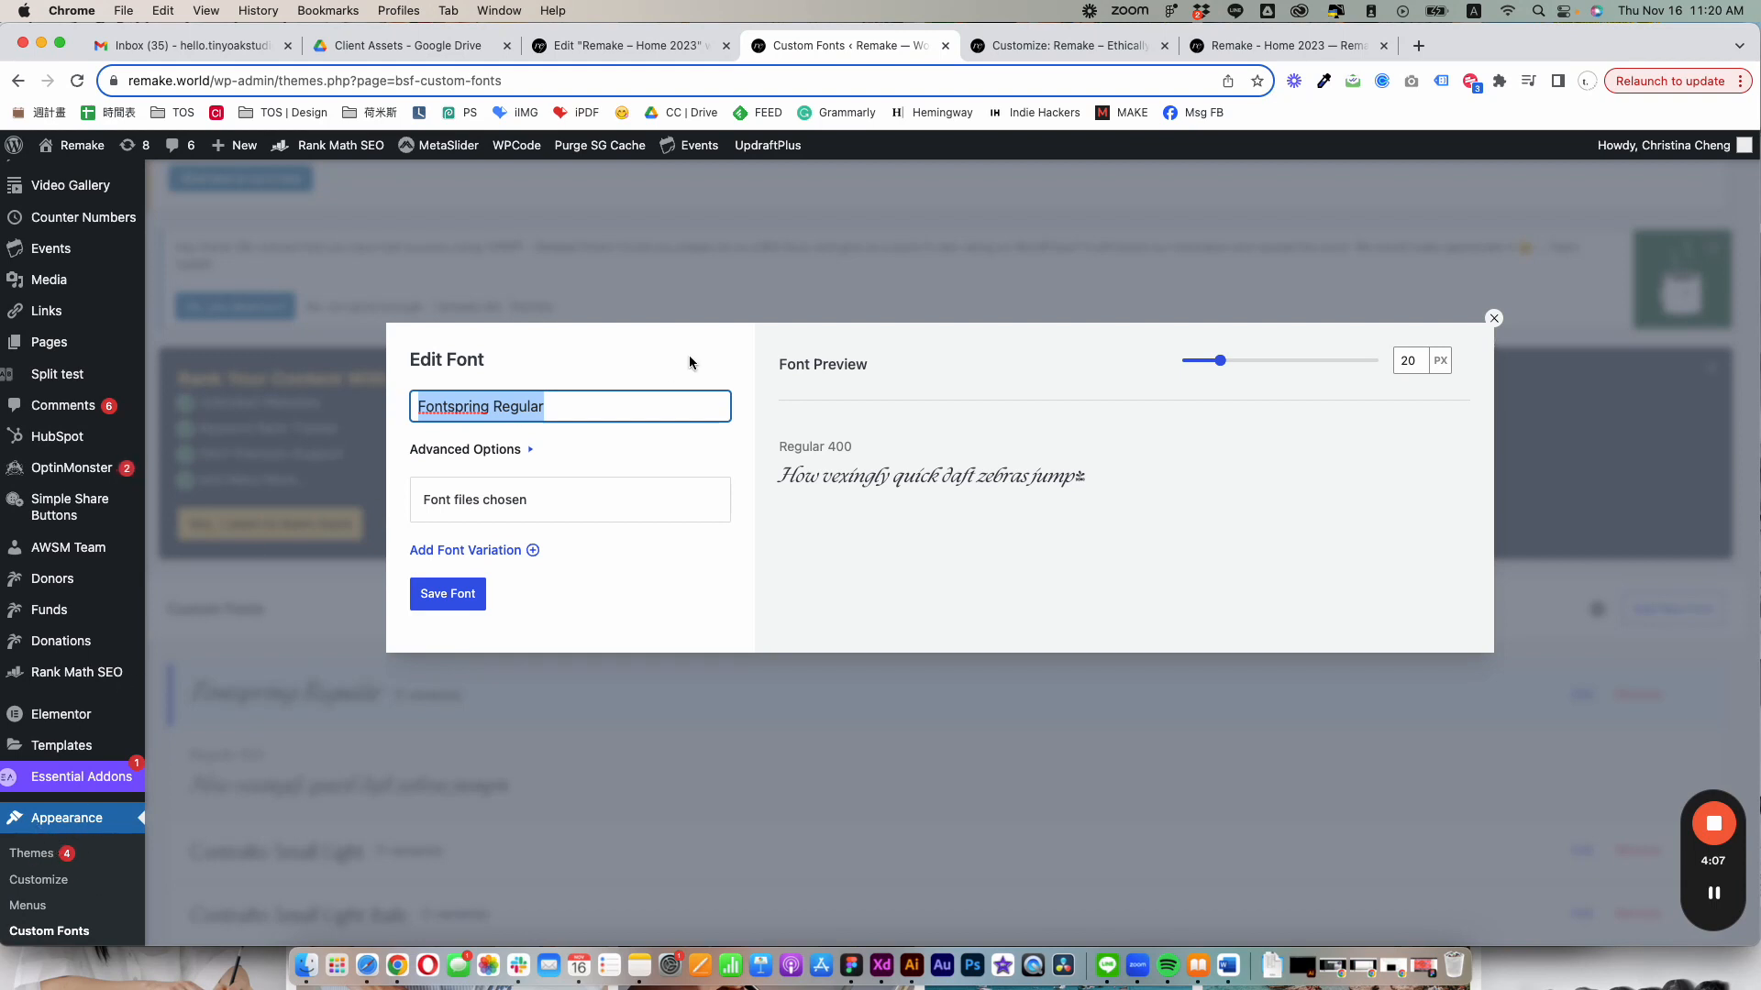
pyautogui.press('Right')
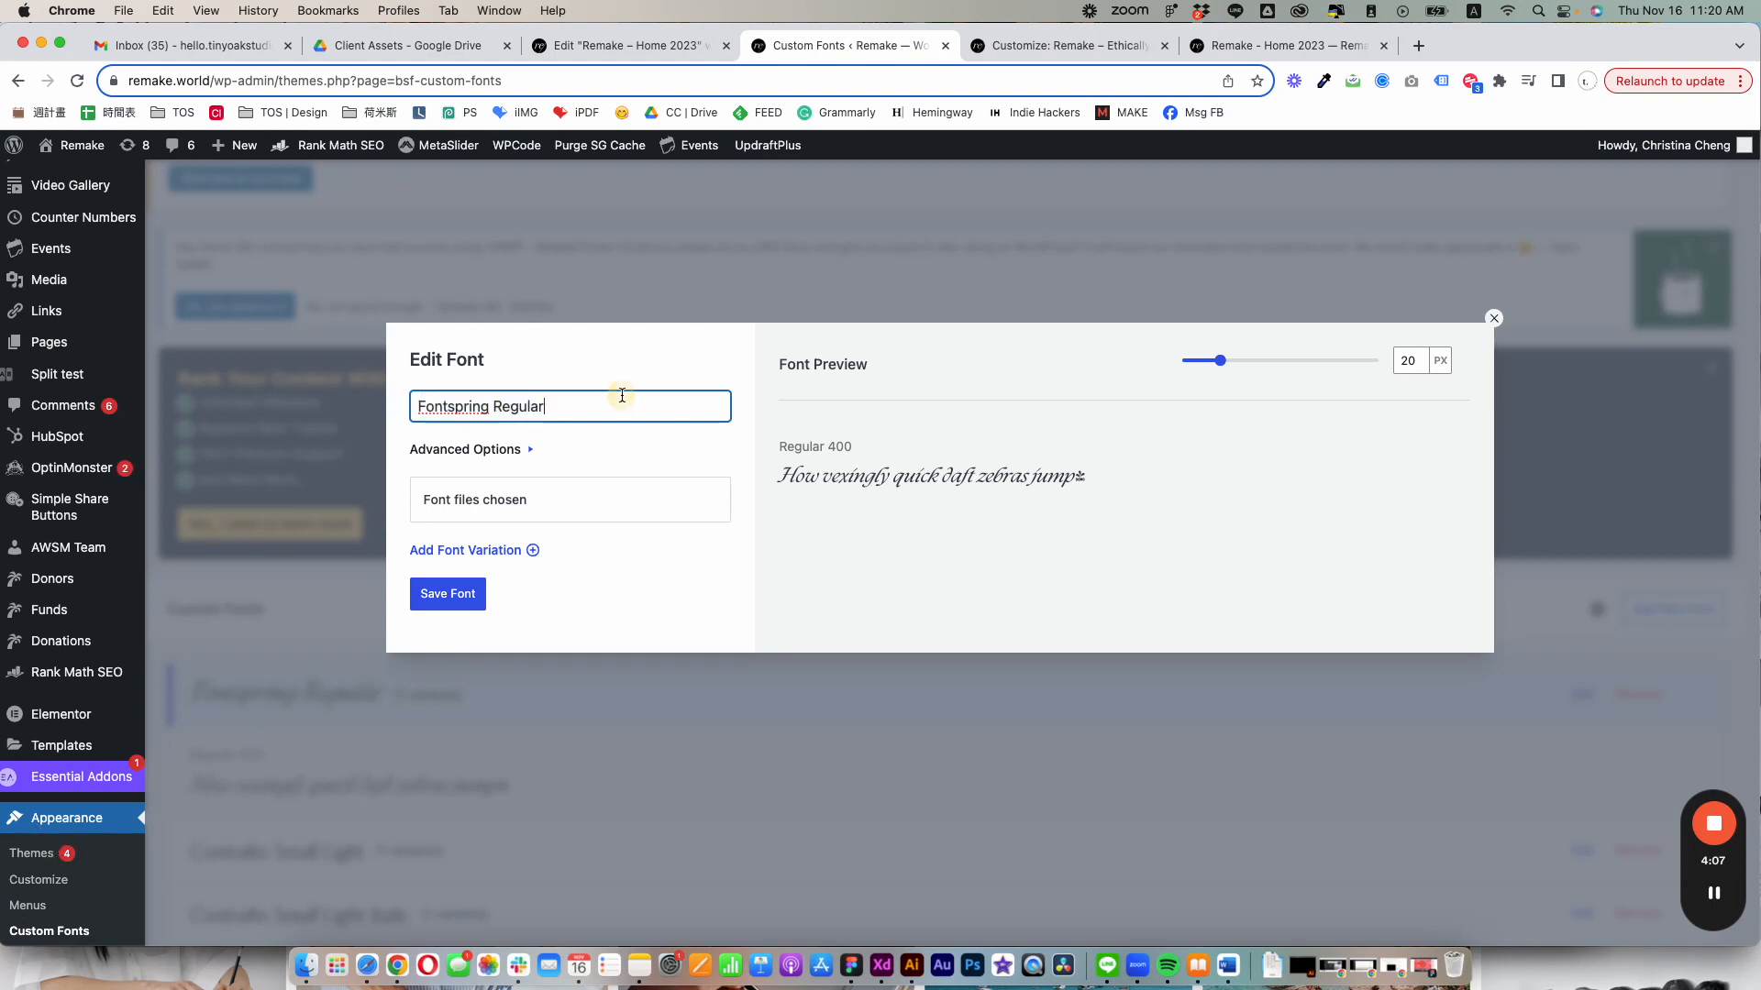
pyautogui.click(505, 420)
pyautogui.moveTo(552, 409); pyautogui.dragTo(417, 408)
pyautogui.click(441, 408)
pyautogui.click(432, 409)
pyautogui.moveTo(523, 404); pyautogui.dragTo(382, 404)
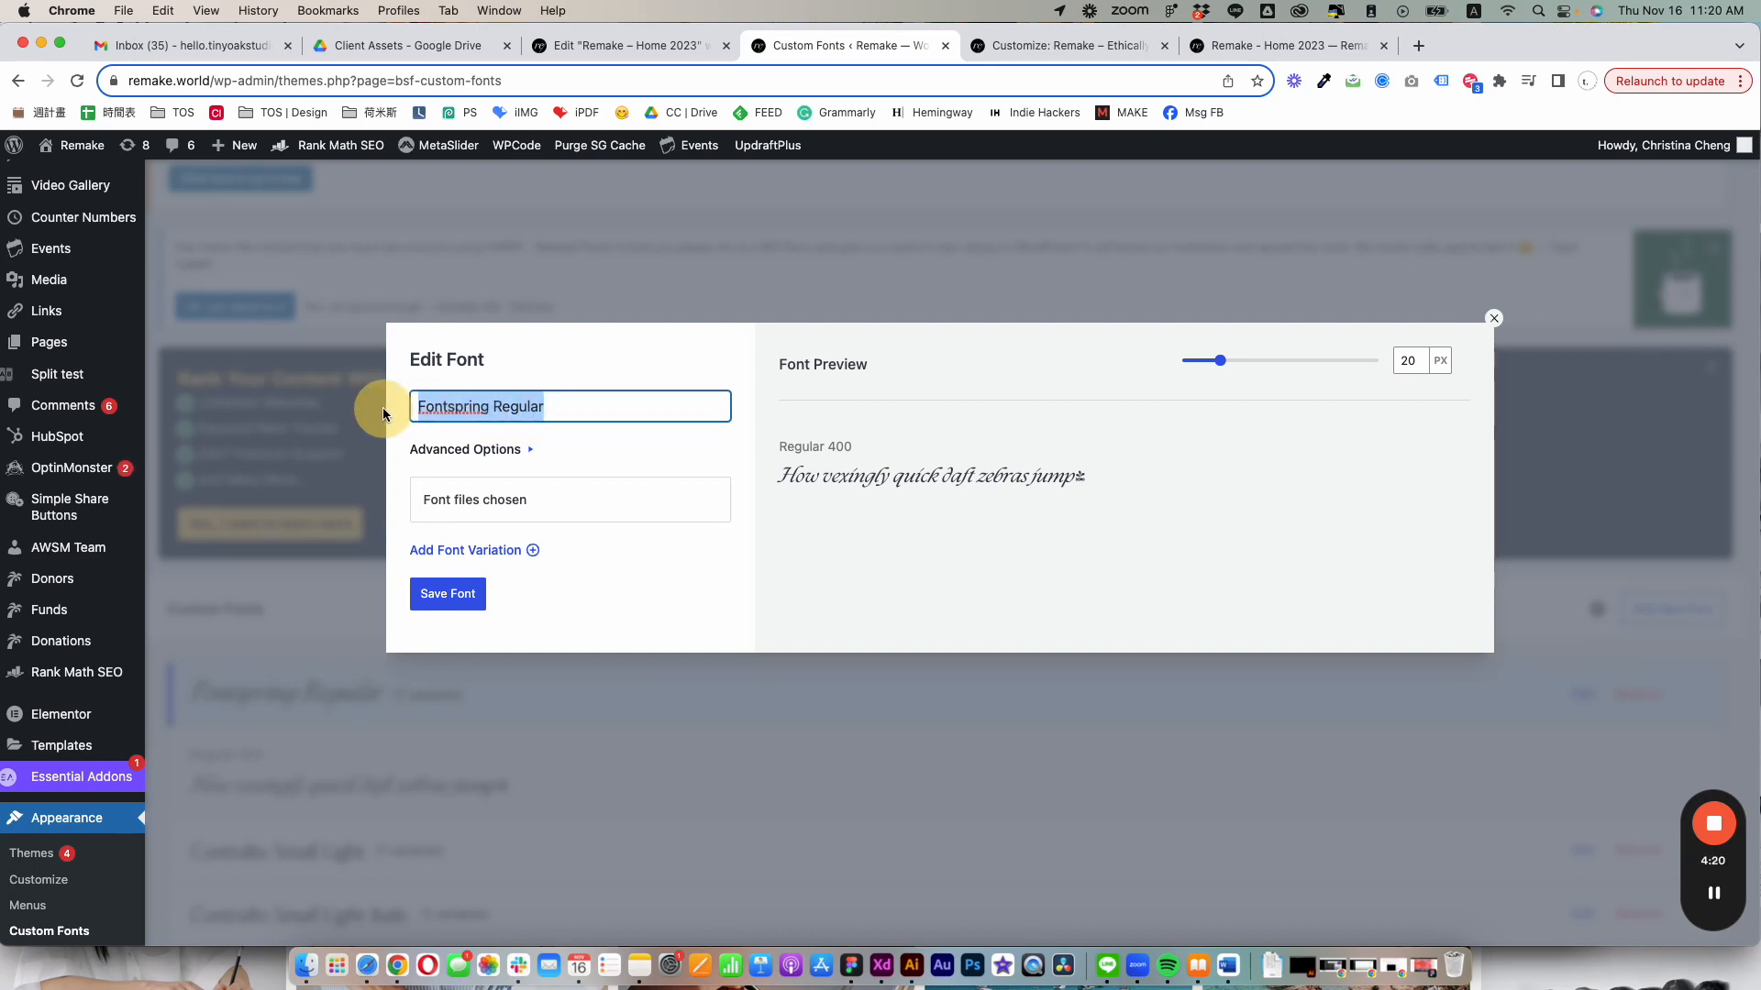
pyautogui.tripleClick(453, 401)
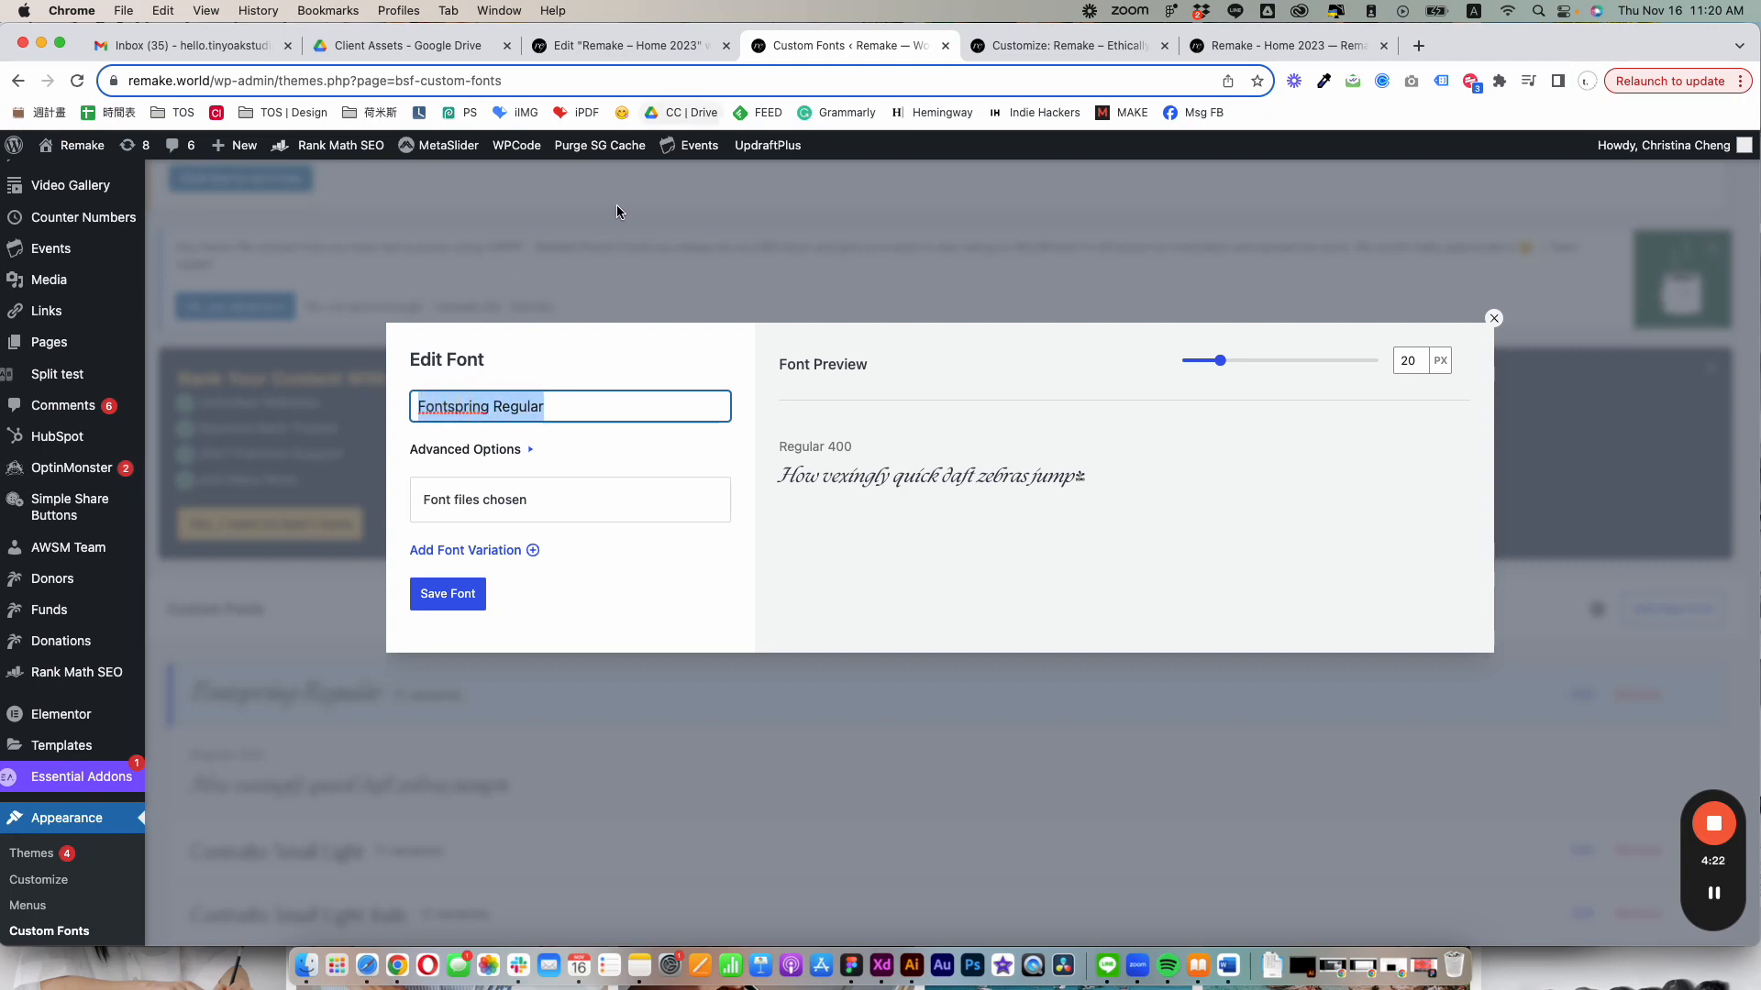